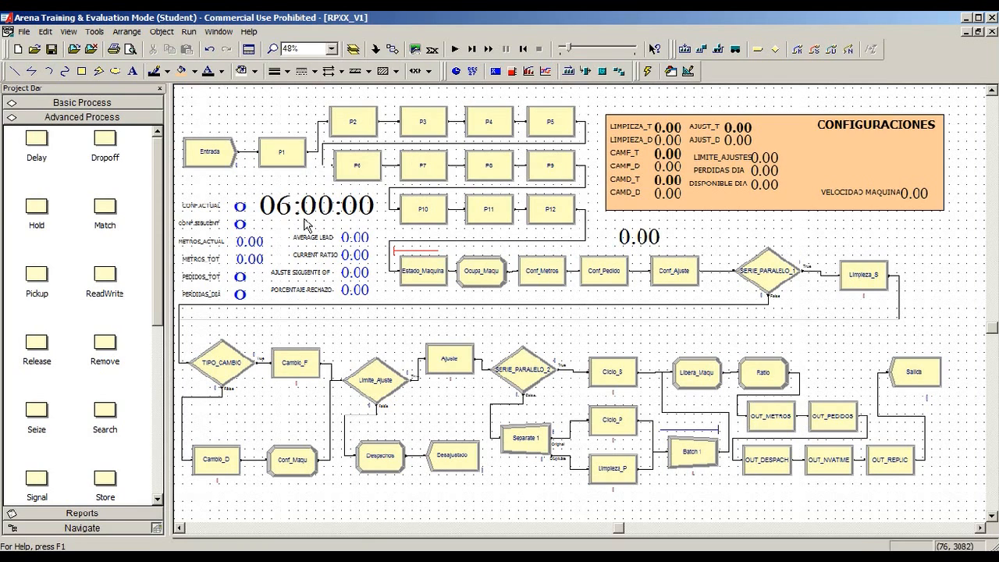
Close the RPXX_V1 model without saving, and create a new blank model with the Basic Process modules displayed
{"action": "left_click", "coordinate": [992, 33]}
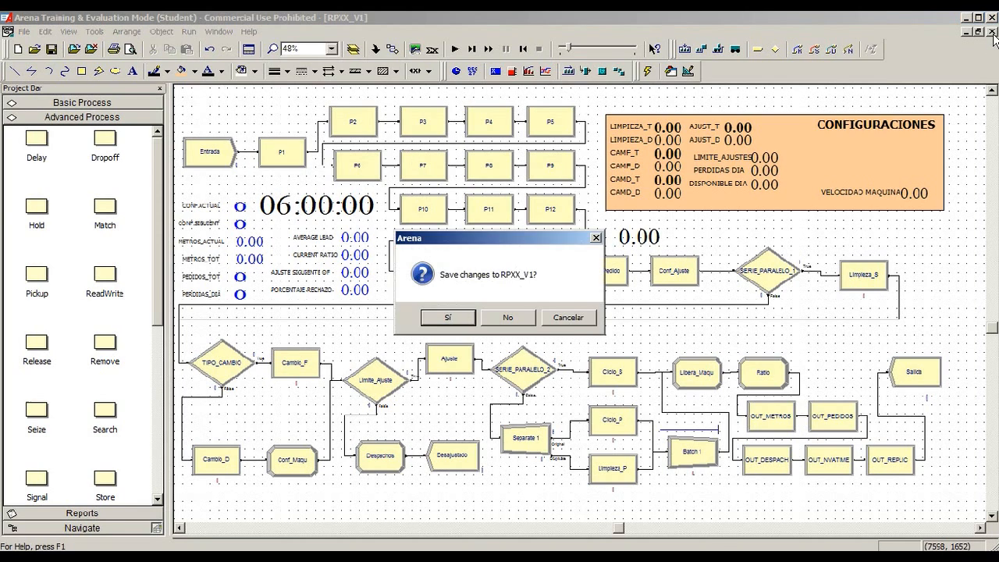
{"action": "left_click", "coordinate": [515, 318]}
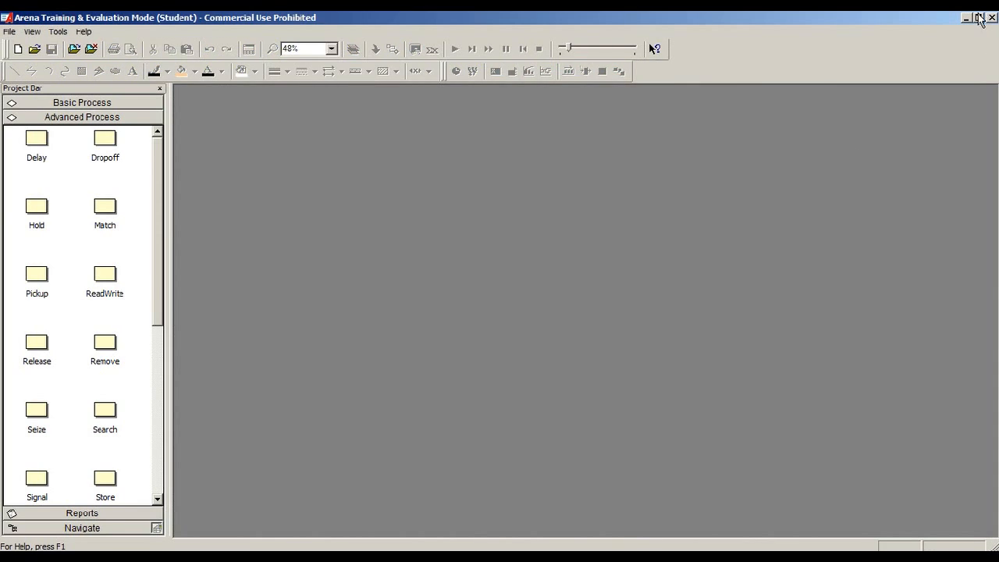
{"action": "left_click", "coordinate": [18, 50]}
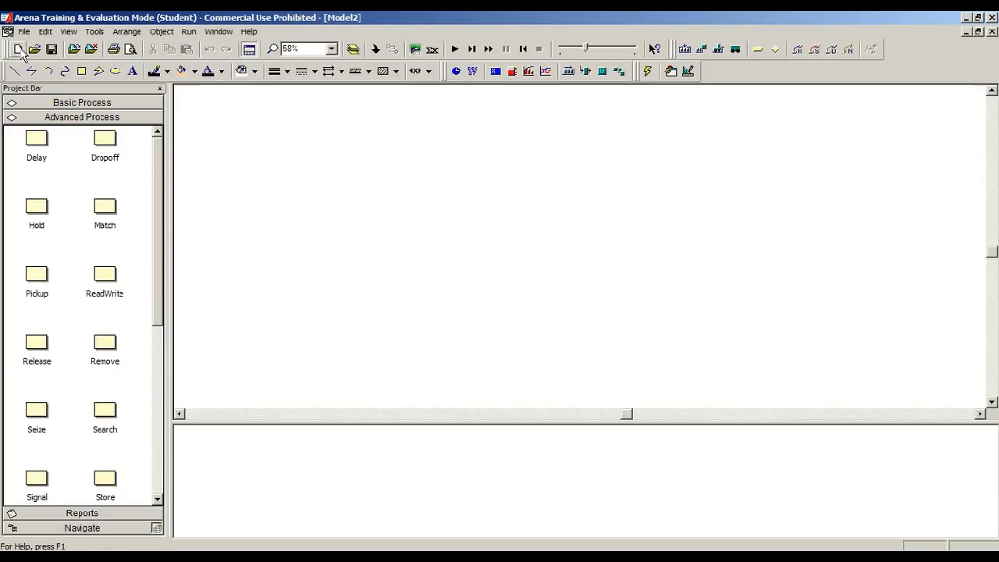
{"action": "left_click", "coordinate": [75, 103]}
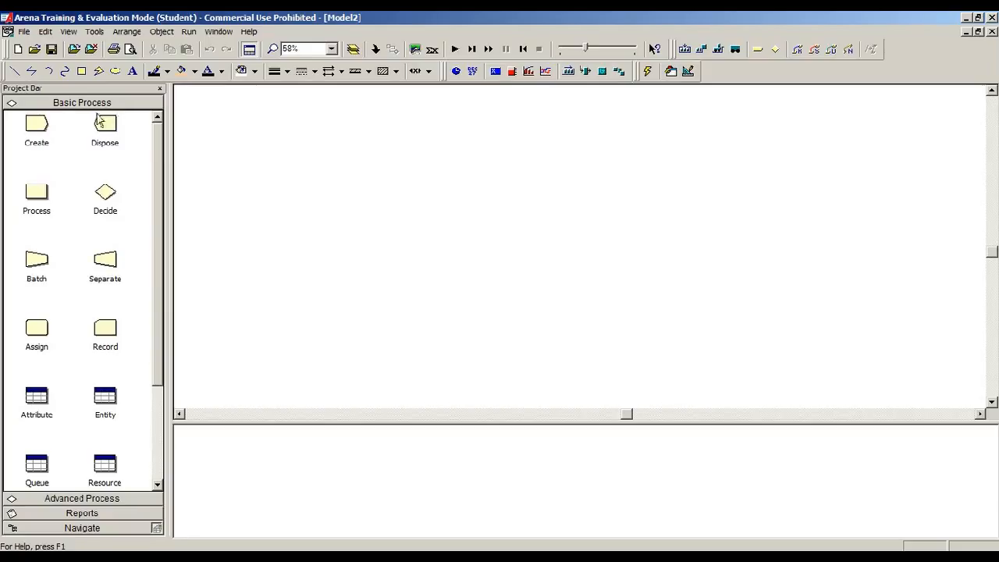
Start a new simulation clock with a starting time of 06:00:00 and a digital display
{"action": "left_click", "coordinate": [474, 73]}
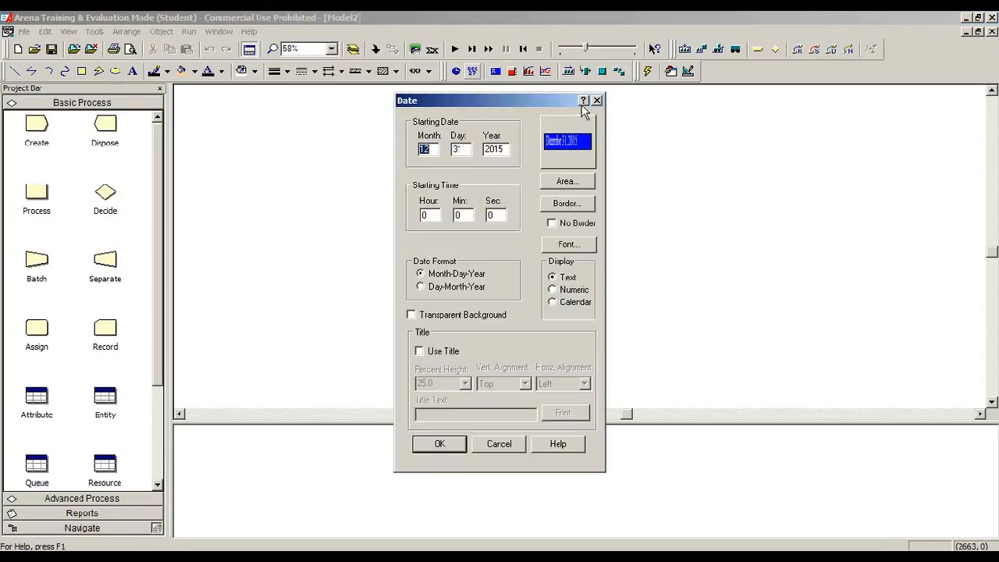
{"action": "left_click", "coordinate": [598, 100]}
{"action": "left_click", "coordinate": [456, 71]}
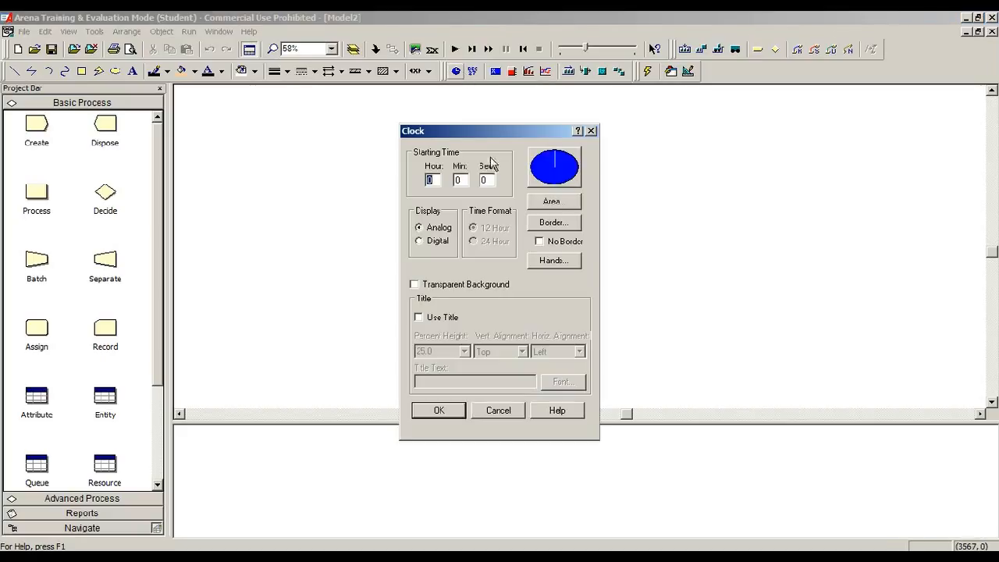
{"action": "type", "text": "06"}
{"action": "key", "text": "Tab"}
{"action": "type", "text": "00"}
{"action": "left_click", "coordinate": [432, 241]}
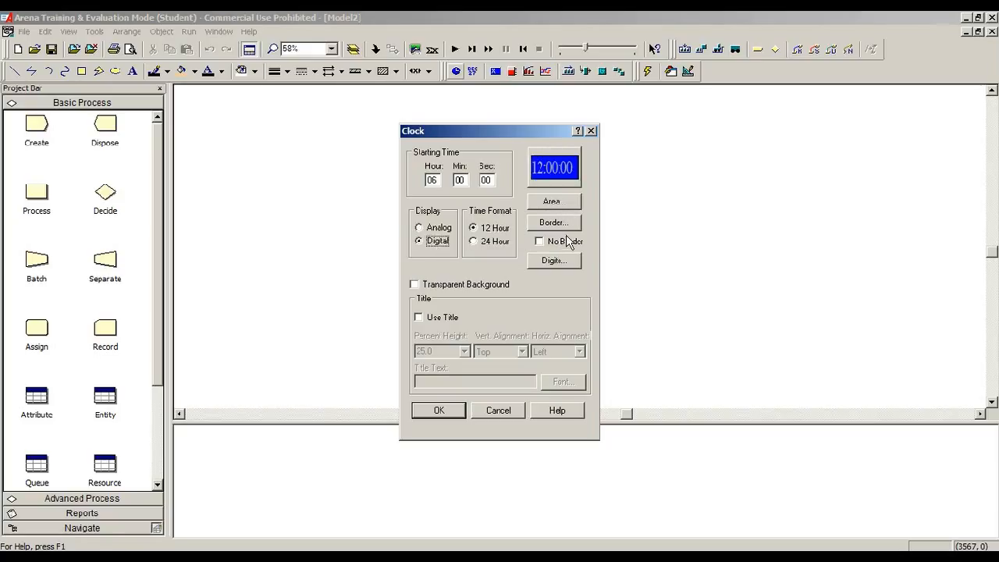
Set the clock's area color to white without a border, and enable its transparent background
{"action": "left_click", "coordinate": [571, 201]}
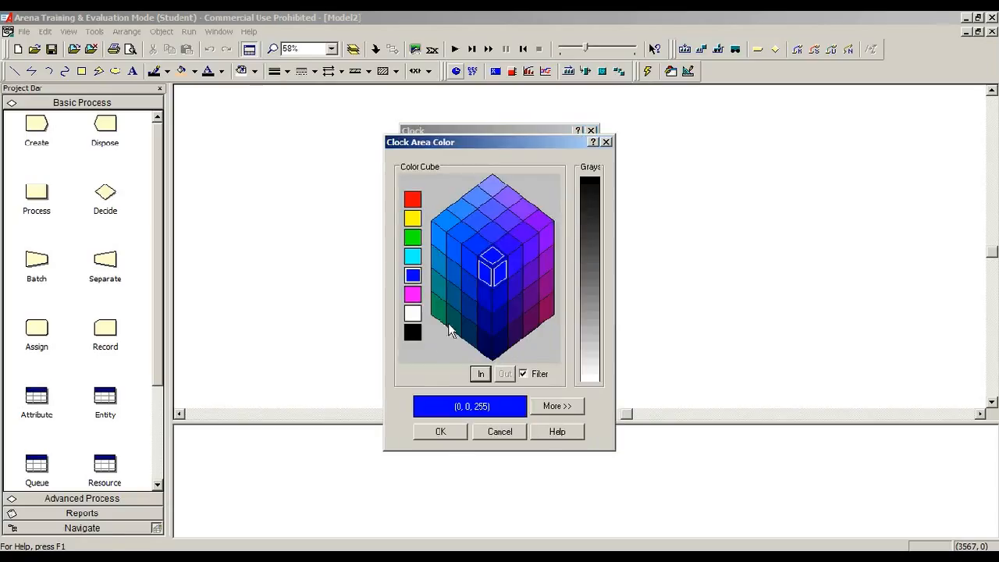
{"action": "left_click", "coordinate": [413, 313]}
{"action": "left_click", "coordinate": [441, 432]}
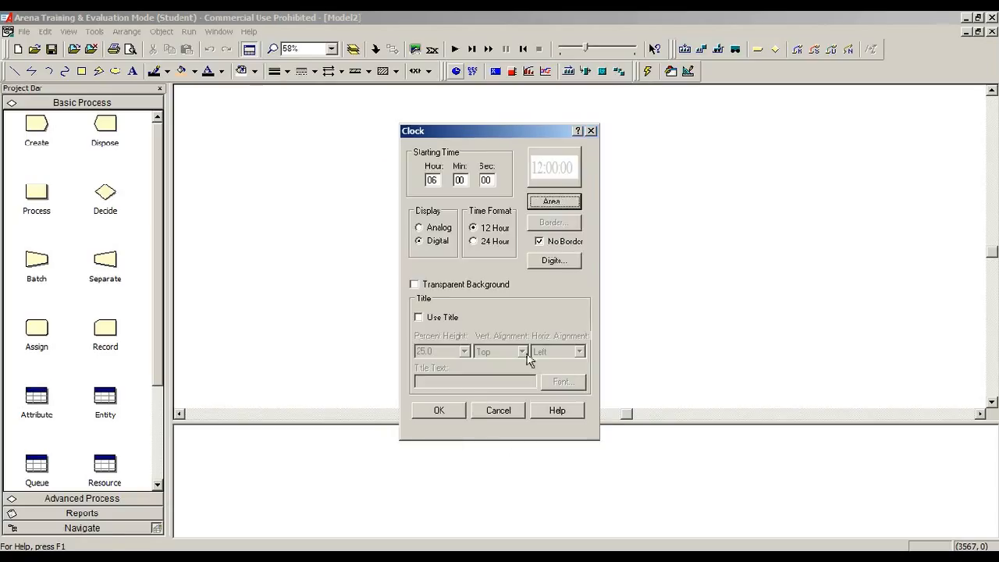
{"action": "left_click", "coordinate": [458, 286]}
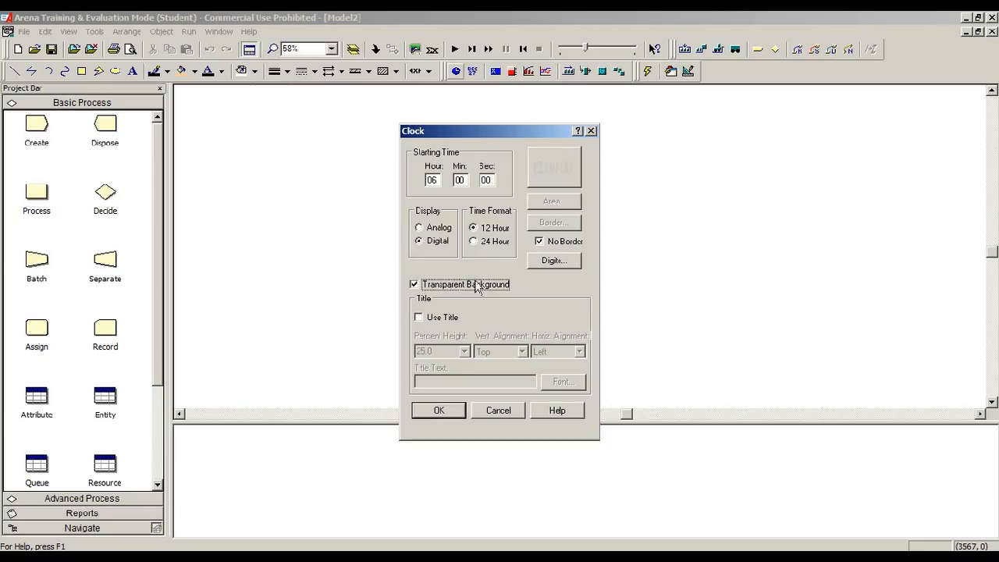
Set the clock's digit color to black and accept the clock settings
{"action": "left_click", "coordinate": [549, 260]}
{"action": "left_click", "coordinate": [415, 334]}
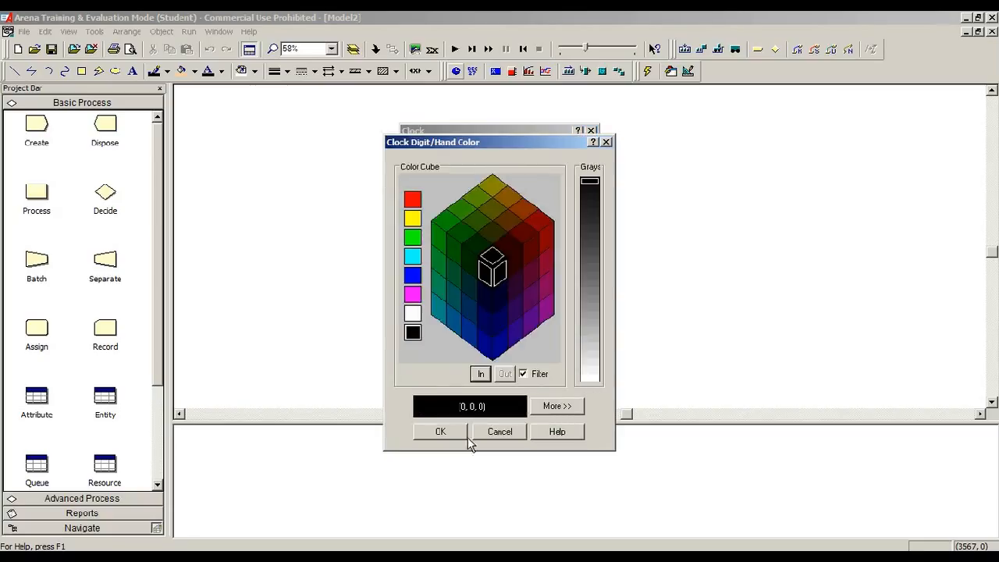
{"action": "left_click", "coordinate": [442, 434]}
{"action": "left_click", "coordinate": [448, 417]}
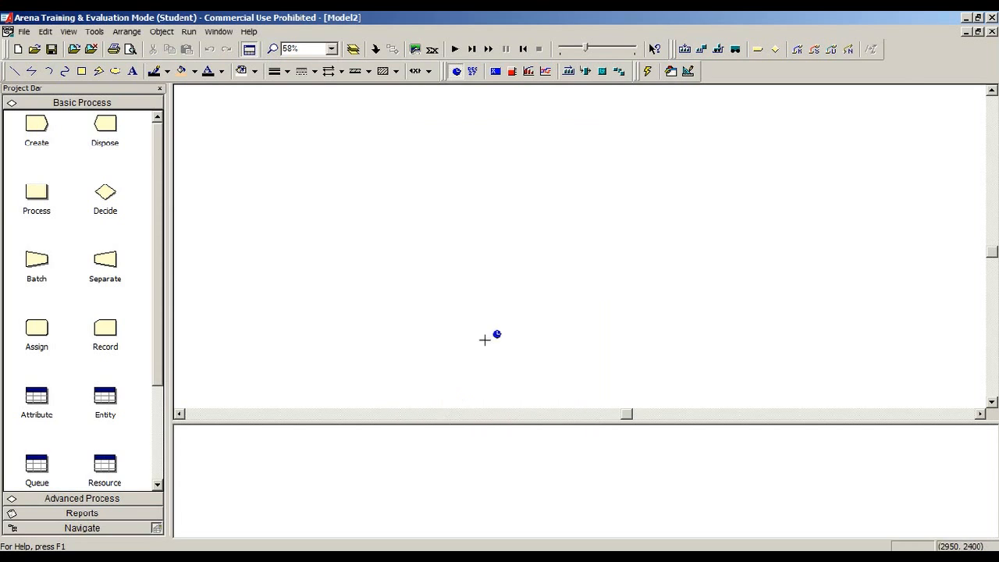
Place the clock on the canvas at about 2700 by 500 units, move it to the canvas's lower-left corner and shrink it
{"action": "left_click_drag", "start_coordinate": [317, 138], "coordinate": [605, 192]}
{"action": "left_click_drag", "start_coordinate": [467, 160], "coordinate": [336, 370]}
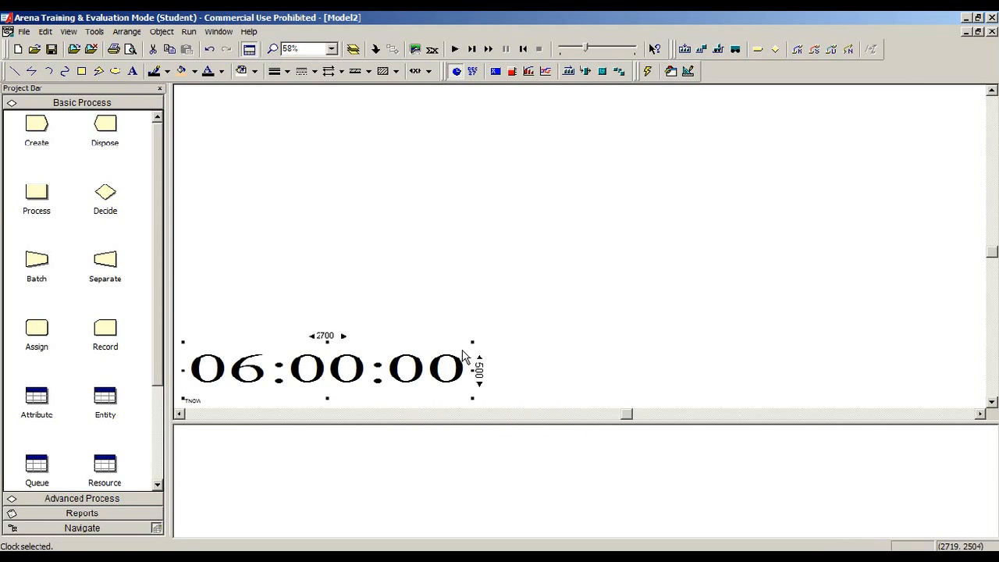
{"action": "left_click_drag", "start_coordinate": [474, 350], "coordinate": [381, 367]}
{"action": "left_click", "coordinate": [423, 337]}
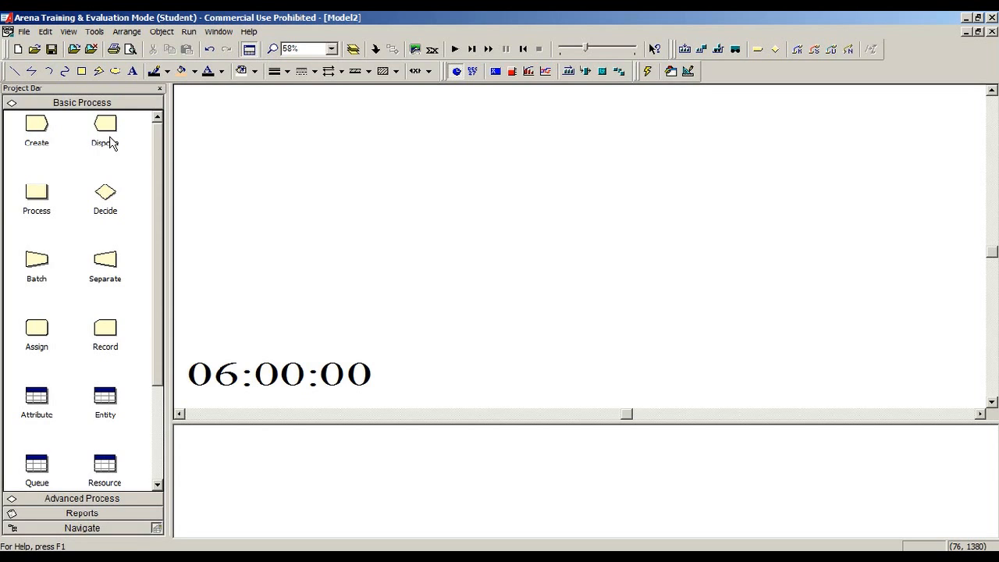
Browse the available Basic Process modules and examine the columns of the Entity data table
{"action": "scroll", "coordinate": [157, 141], "scroll_direction": "down", "scroll_amount": 1}
{"action": "scroll", "coordinate": [156, 141], "scroll_direction": "up", "scroll_amount": 1}
{"action": "scroll", "coordinate": [154, 210], "scroll_direction": "down", "scroll_amount": 3}
{"action": "scroll", "coordinate": [153, 226], "scroll_direction": "down", "scroll_amount": 2}
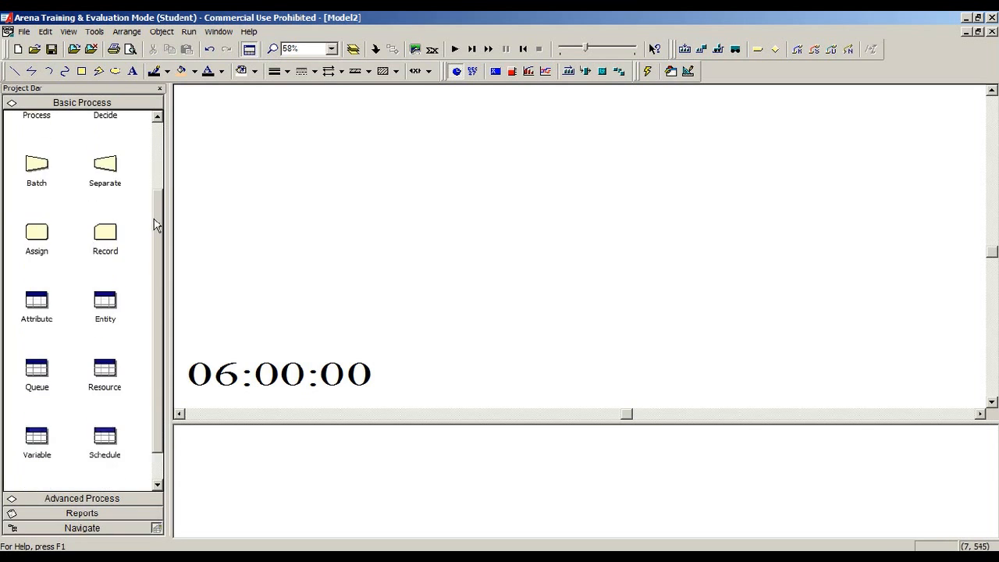
{"action": "left_click_drag", "start_coordinate": [153, 254], "coordinate": [165, 142]}
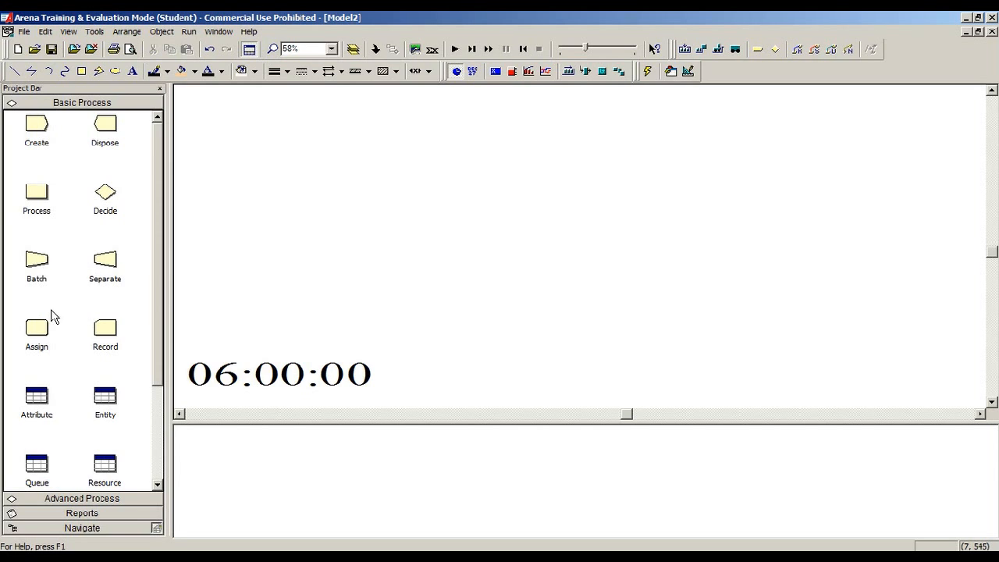
{"action": "left_click_drag", "start_coordinate": [160, 310], "coordinate": [149, 418]}
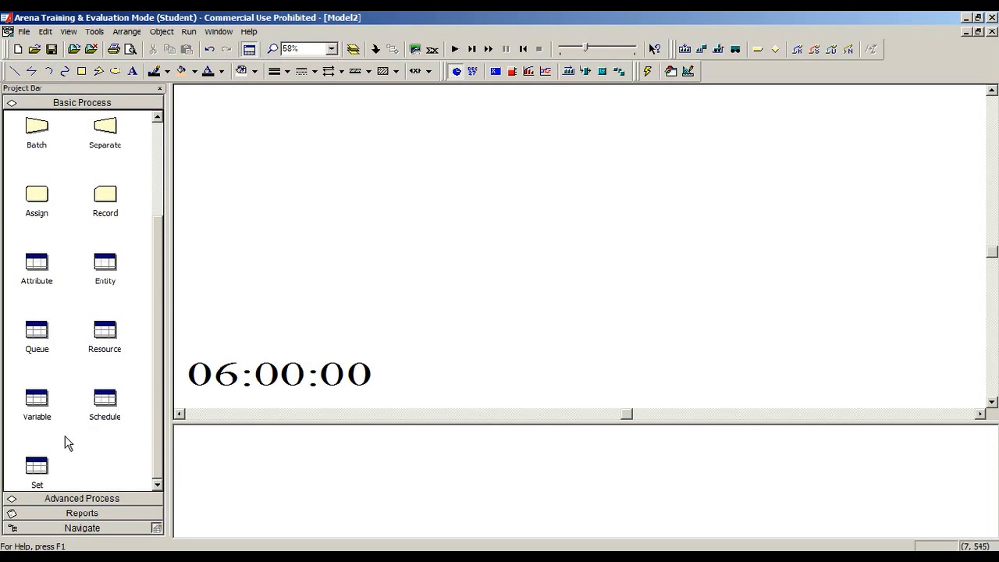
{"action": "left_click", "coordinate": [114, 270]}
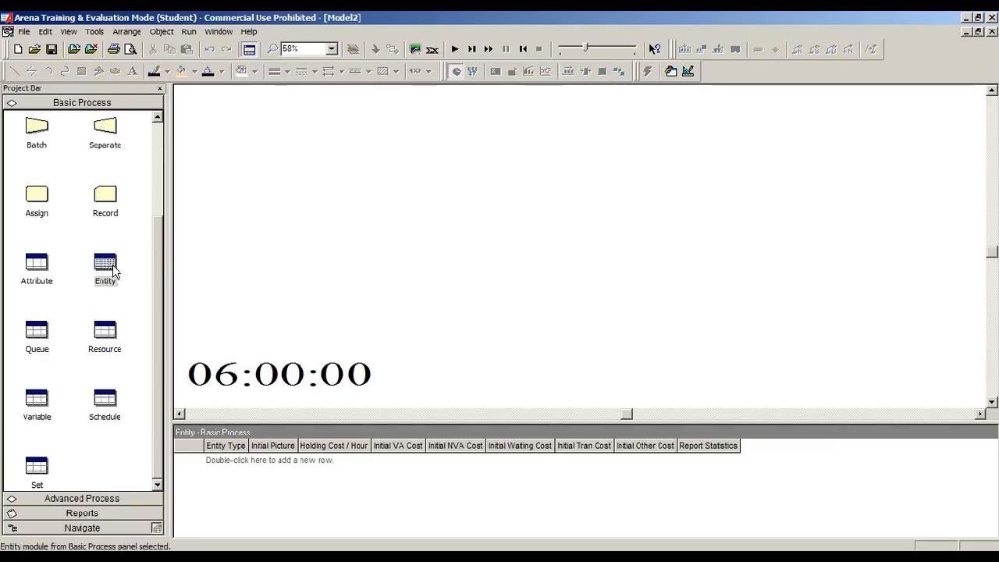
{"action": "left_click_drag", "start_coordinate": [158, 261], "coordinate": [151, 147]}
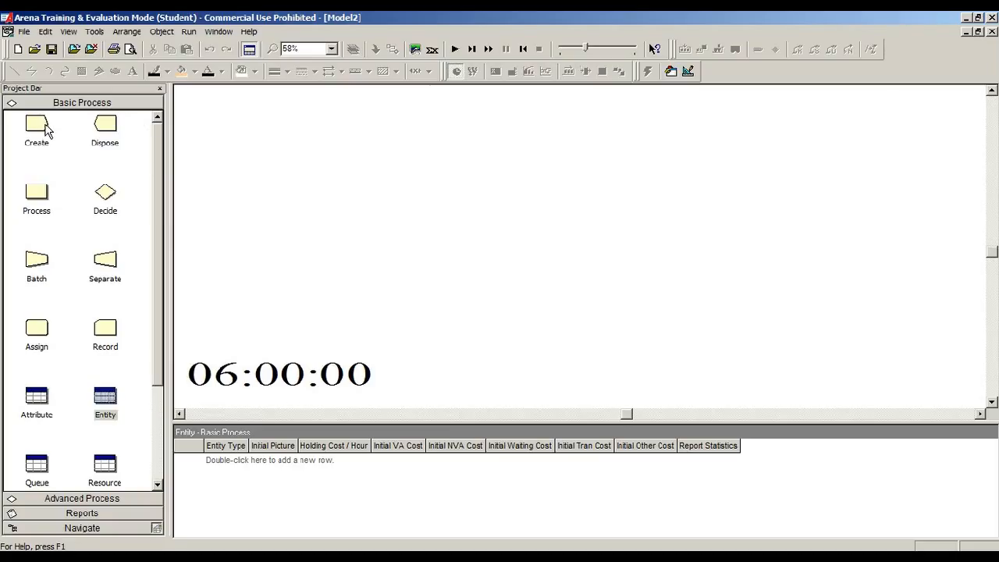
Place a Create module near the upper-left corner of the model canvas
{"action": "left_click_drag", "start_coordinate": [38, 135], "coordinate": [192, 130]}
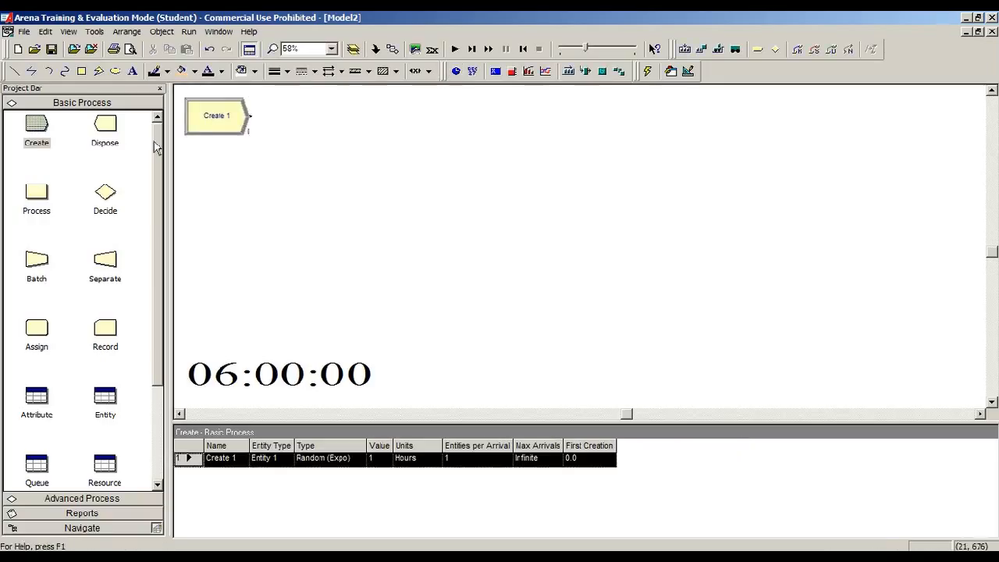
{"action": "left_click_drag", "start_coordinate": [229, 156], "coordinate": [230, 157]}
{"action": "left_click", "coordinate": [257, 255]}
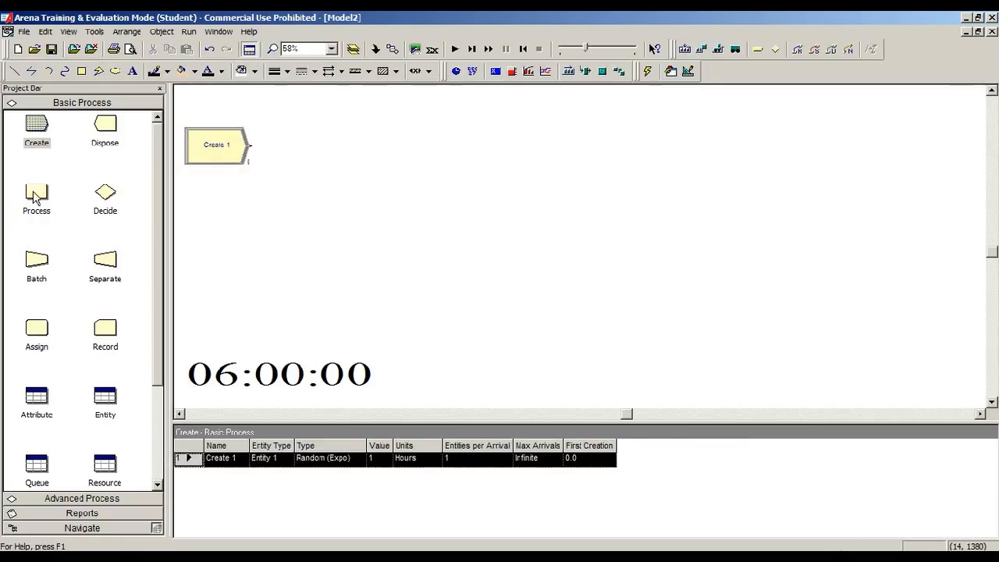
Place two Process modules and a Dispose module in a row following Create 1
{"action": "left_click_drag", "start_coordinate": [33, 197], "coordinate": [348, 150]}
{"action": "left_click_drag", "start_coordinate": [37, 195], "coordinate": [506, 150]}
{"action": "left_click", "coordinate": [252, 208]}
{"action": "left_click_drag", "start_coordinate": [107, 133], "coordinate": [709, 153]}
{"action": "left_click", "coordinate": [687, 173]}
Reposition Process 1 and Process 2 so they line up horizontally with Create 1
{"action": "left_click", "coordinate": [449, 148]}
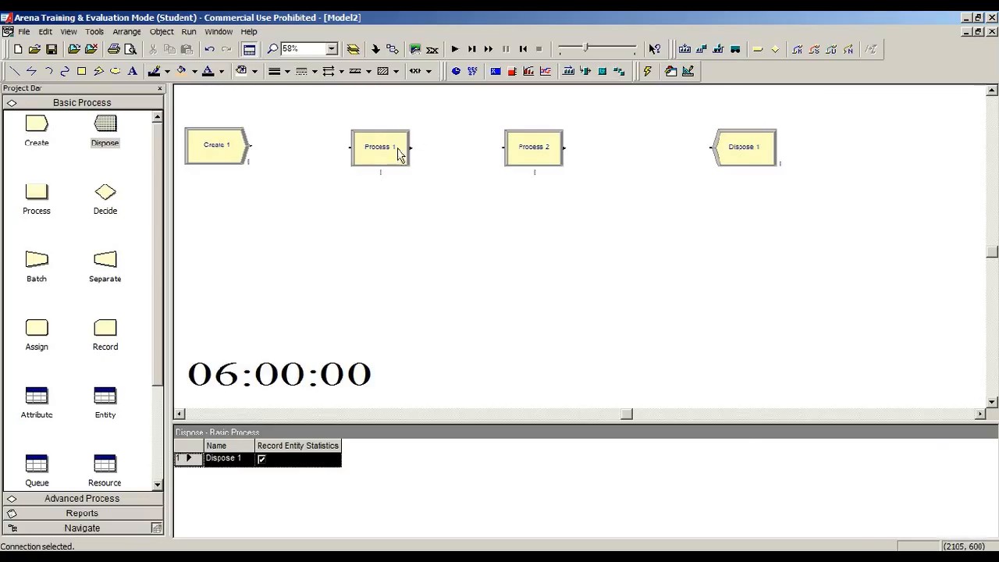
{"action": "left_click_drag", "start_coordinate": [397, 152], "coordinate": [379, 149]}
{"action": "left_click", "coordinate": [523, 153]}
{"action": "left_click_drag", "start_coordinate": [521, 146], "coordinate": [519, 144]}
{"action": "left_click", "coordinate": [549, 192]}
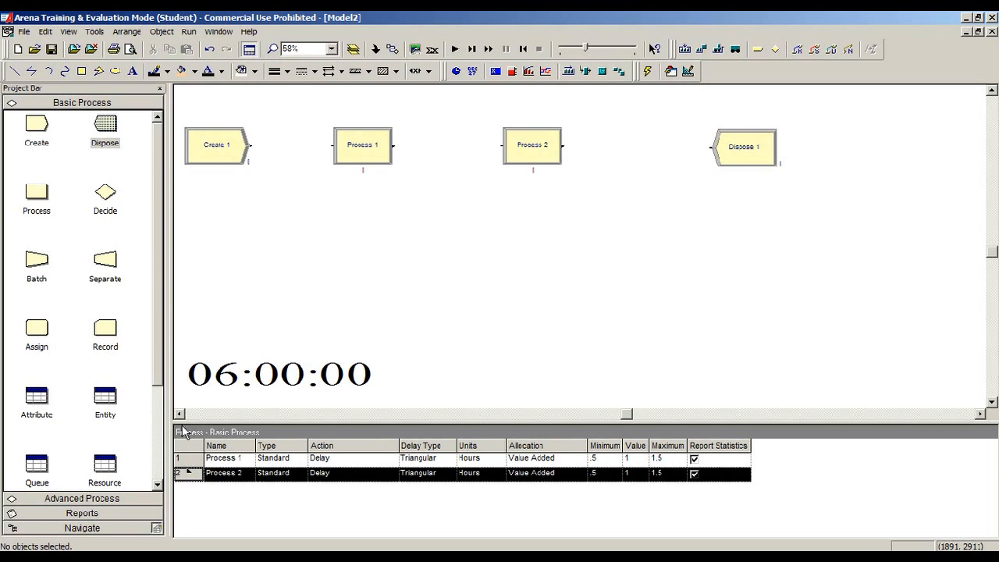
Examine the Attribute, Entity, Resource, Schedule, Set, Variable and Queue data tables of the Basic Process modules
{"action": "scroll", "coordinate": [47, 335], "scroll_direction": "down", "scroll_amount": 3}
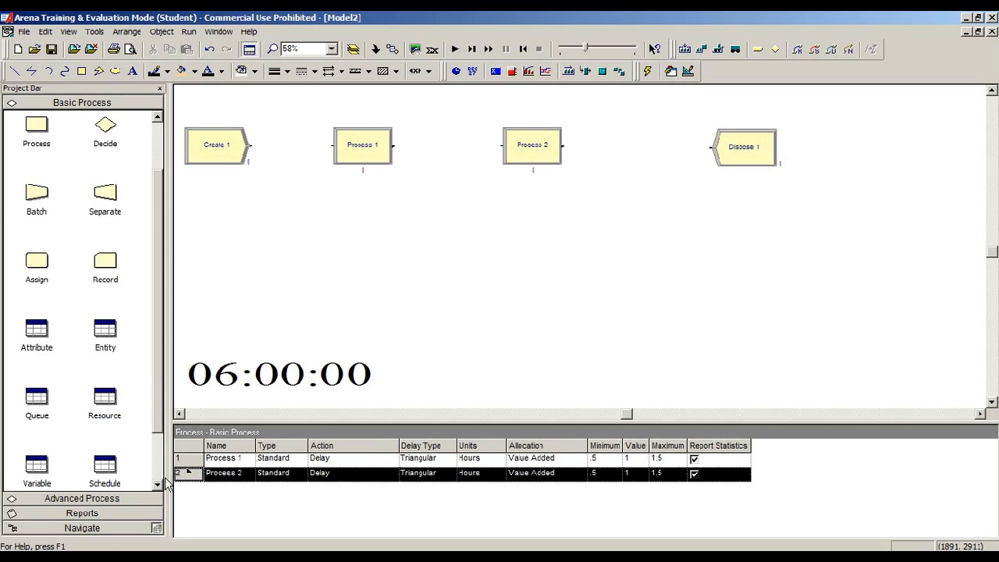
{"action": "left_click", "coordinate": [58, 344]}
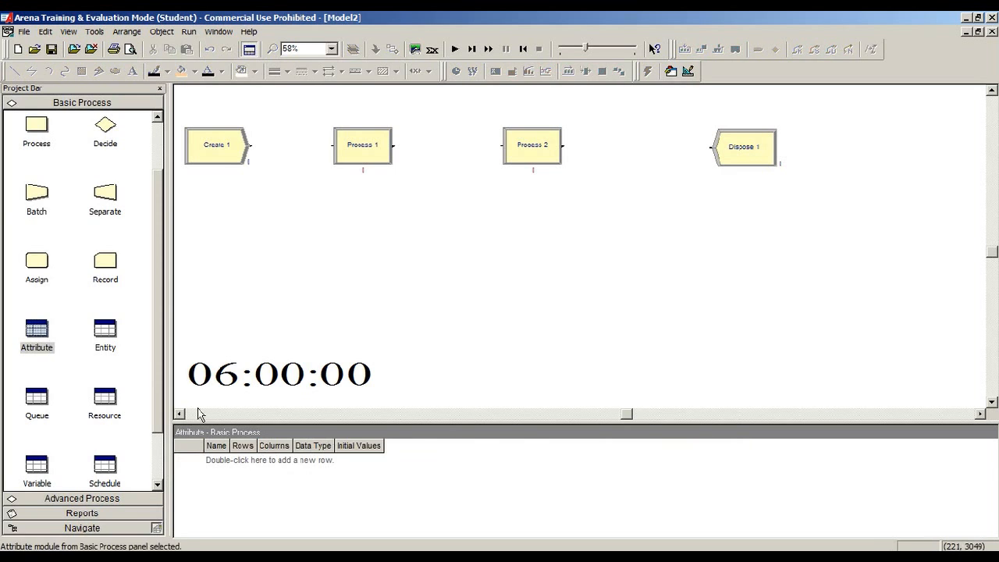
{"action": "left_click", "coordinate": [102, 340]}
{"action": "left_click", "coordinate": [105, 400]}
{"action": "scroll", "coordinate": [147, 421], "scroll_direction": "down", "scroll_amount": 3}
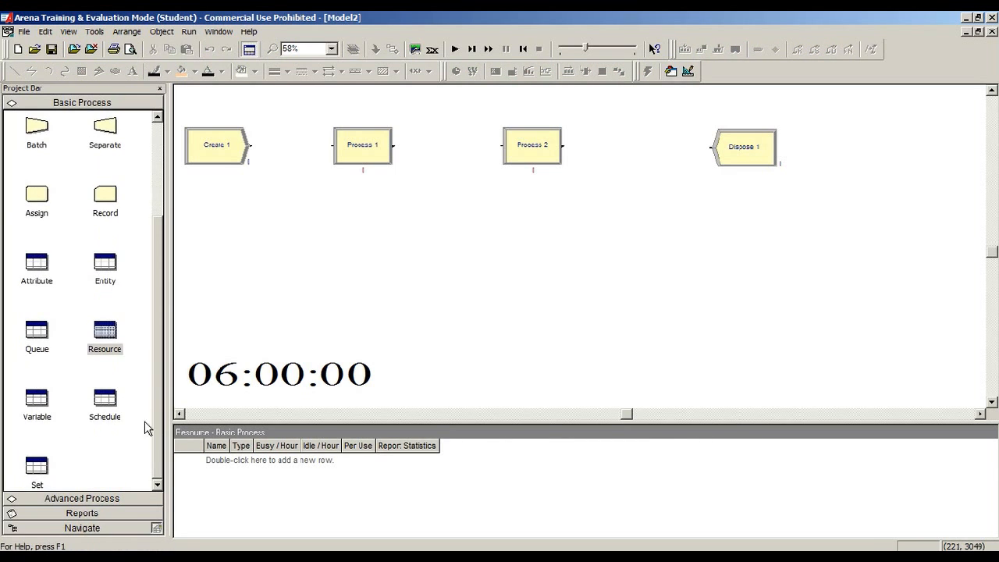
{"action": "left_click", "coordinate": [109, 406]}
{"action": "left_click", "coordinate": [36, 466]}
{"action": "left_click", "coordinate": [105, 402]}
{"action": "left_click", "coordinate": [36, 399]}
{"action": "left_click", "coordinate": [37, 331]}
{"action": "left_click", "coordinate": [104, 331]}
{"action": "left_click", "coordinate": [105, 264]}
{"action": "left_click", "coordinate": [37, 264]}
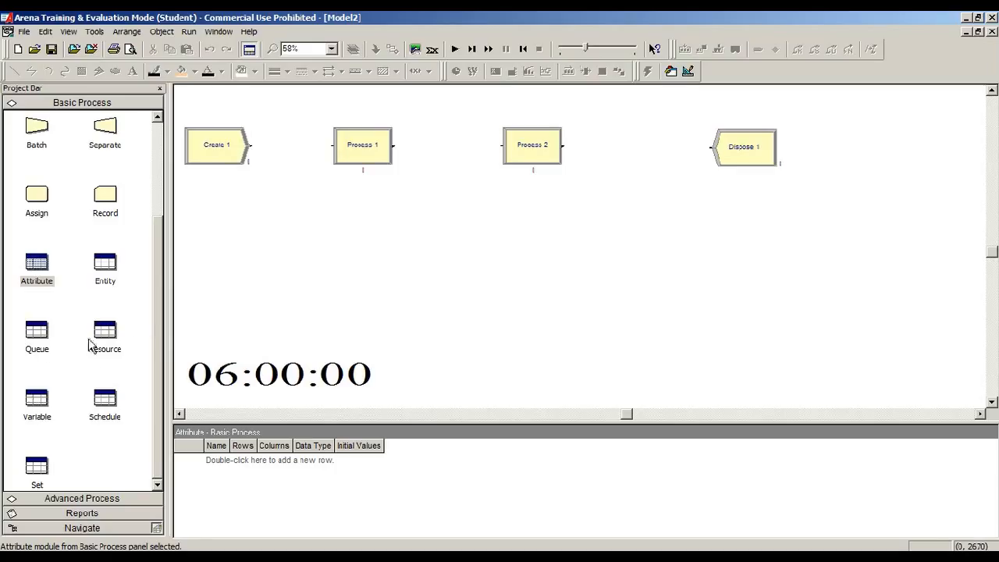
Set the delay type of Process 1 to Normal in the process data table
{"action": "left_click", "coordinate": [362, 156]}
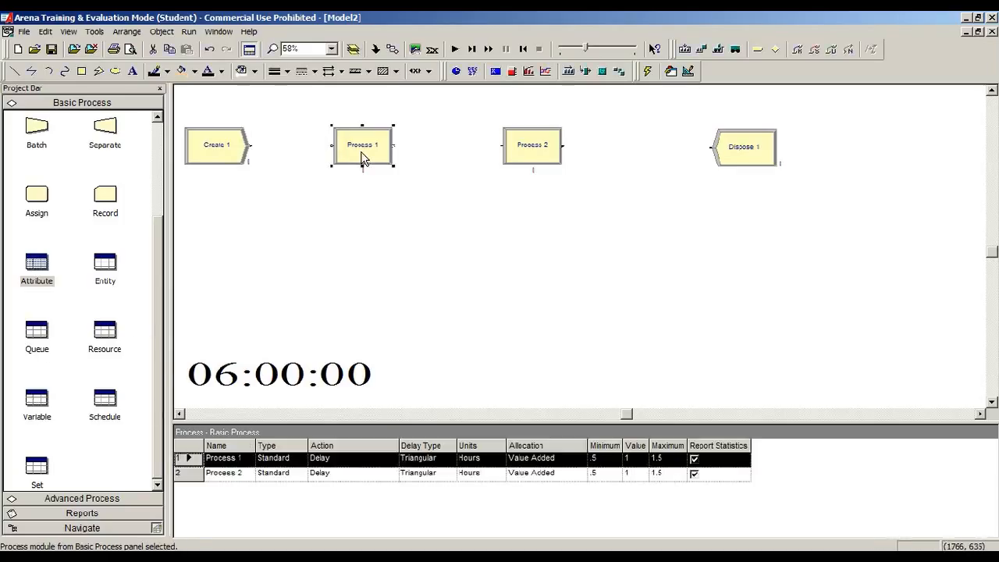
{"action": "scroll", "coordinate": [155, 185], "scroll_direction": "up", "scroll_amount": 3}
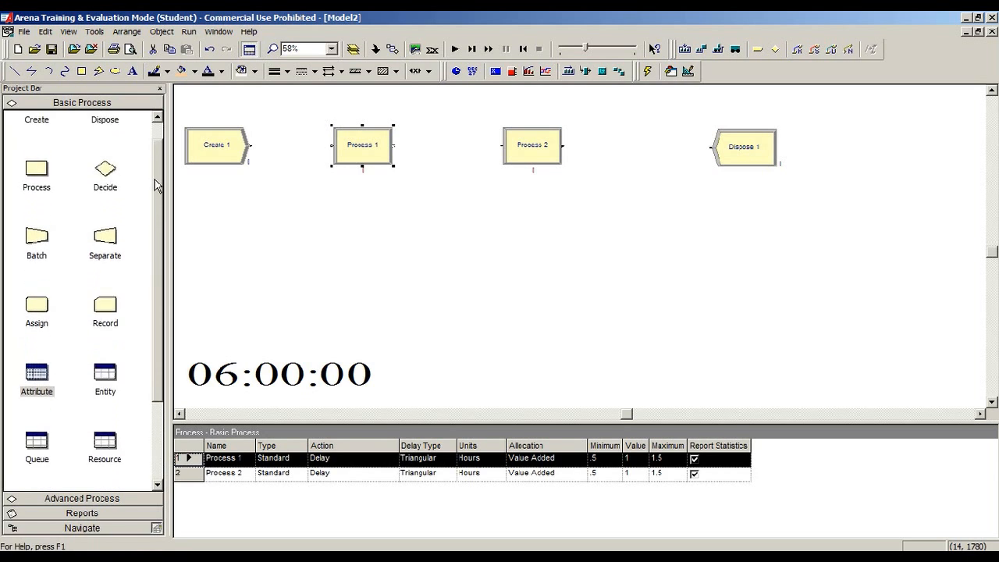
{"action": "scroll", "coordinate": [155, 185], "scroll_direction": "up", "scroll_amount": 1}
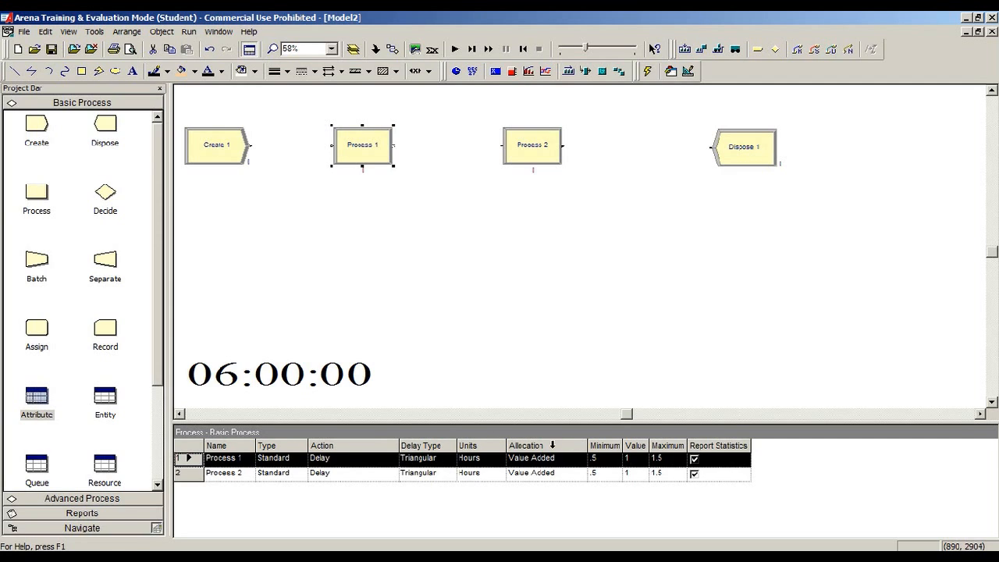
{"action": "left_click", "coordinate": [452, 459]}
{"action": "left_click", "coordinate": [448, 459]}
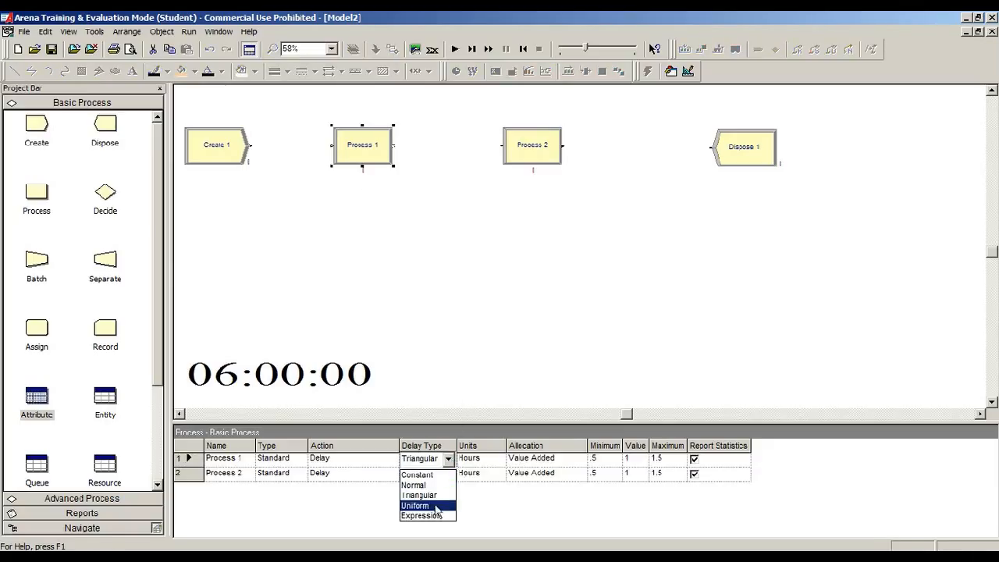
{"action": "left_click", "coordinate": [416, 485]}
Set the delay type of Process 2 to Normal
{"action": "left_click", "coordinate": [451, 473]}
{"action": "left_click", "coordinate": [451, 473]}
{"action": "left_click", "coordinate": [439, 496]}
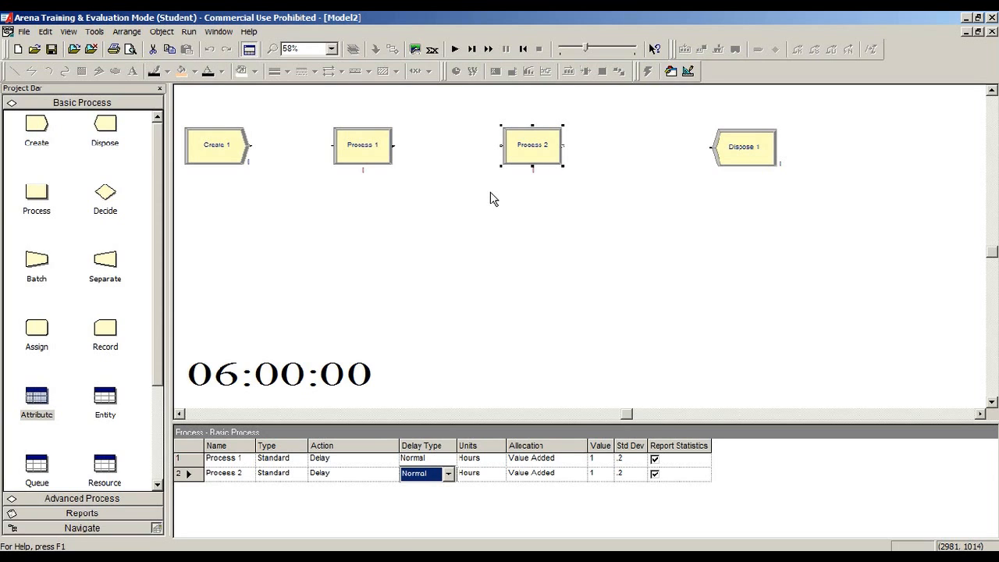
Try the Triangular delay type for Process 2 and return it to Normal
{"action": "left_click", "coordinate": [447, 474]}
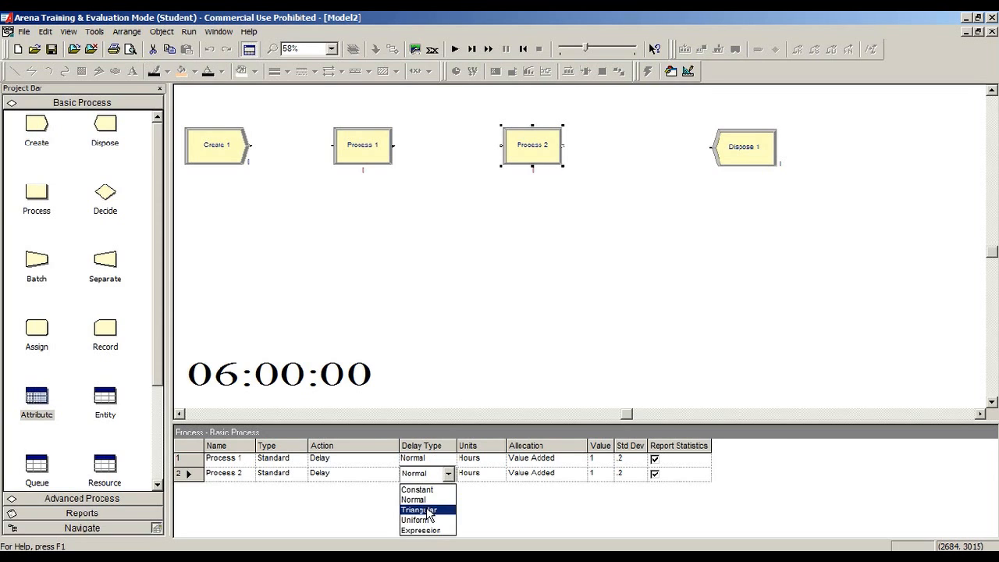
{"action": "left_click", "coordinate": [427, 509]}
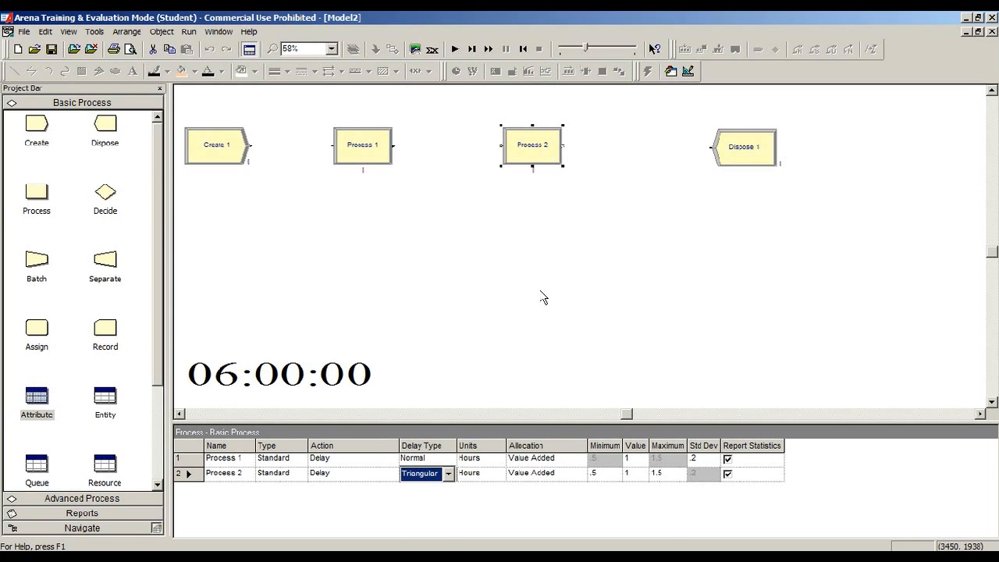
{"action": "left_click", "coordinate": [447, 474]}
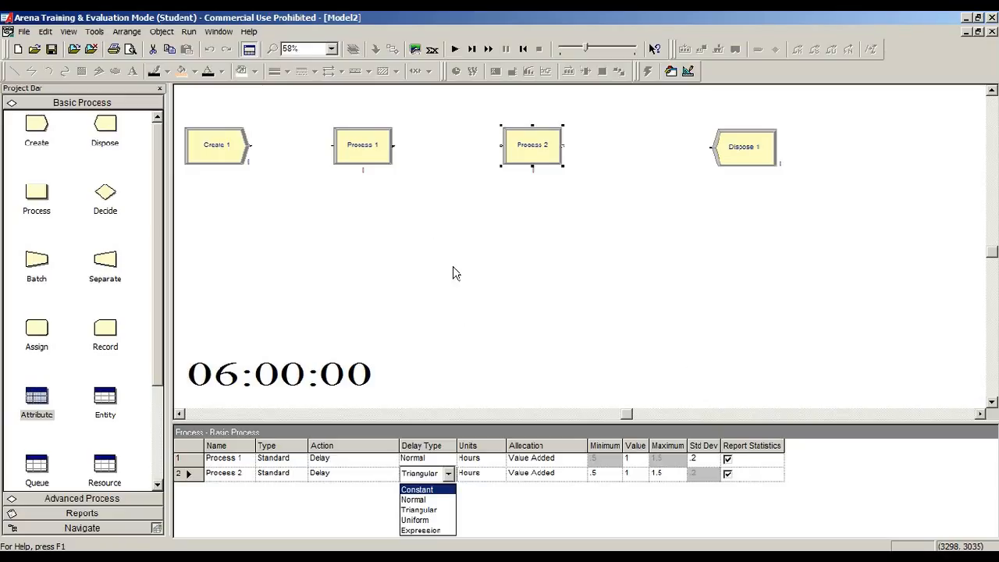
{"action": "left_click", "coordinate": [443, 502]}
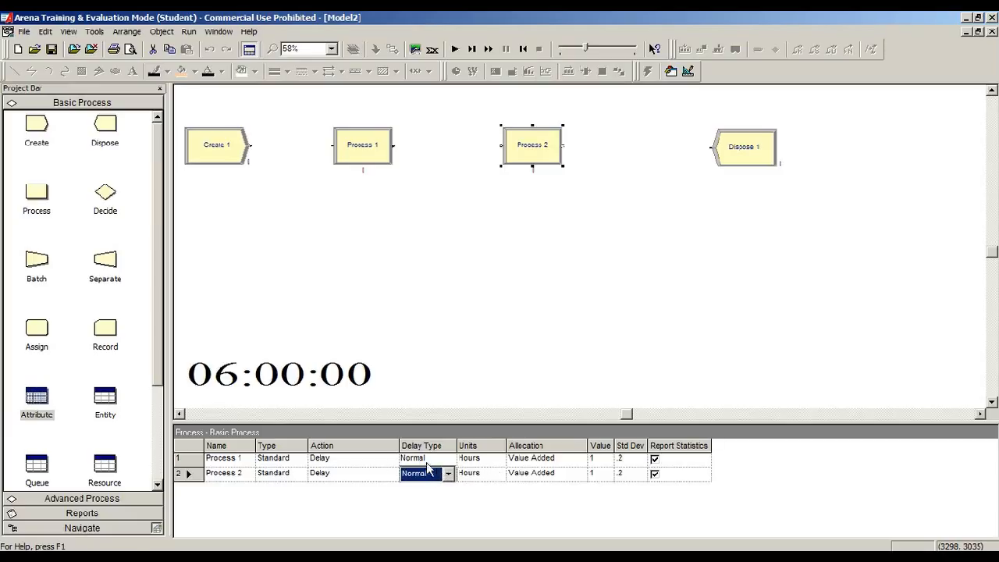
Rename Process 1 to Stamping in the process data table, widening the name column
{"action": "left_click", "coordinate": [243, 459]}
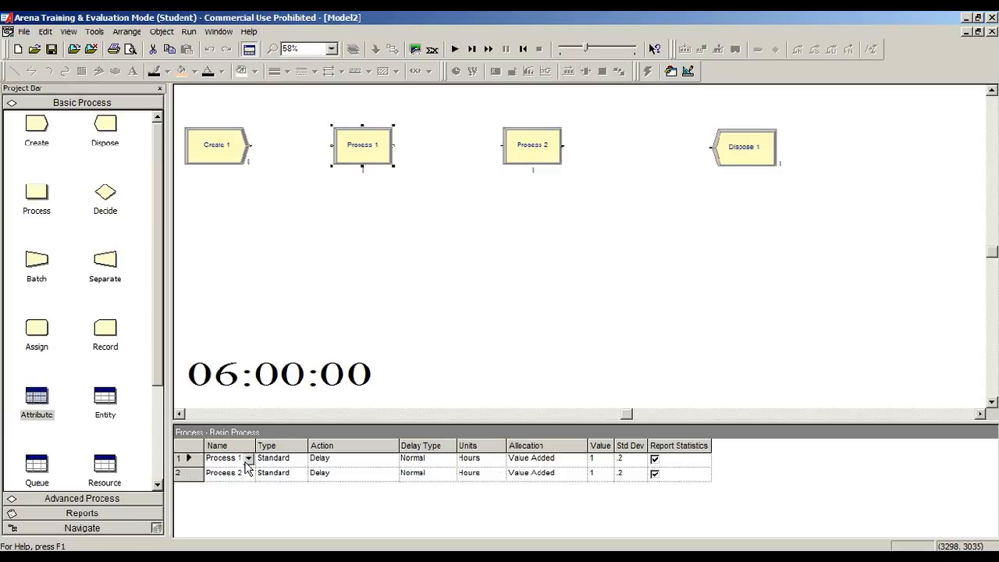
{"action": "left_click", "coordinate": [293, 458]}
{"action": "type", "text": "Stamping"}
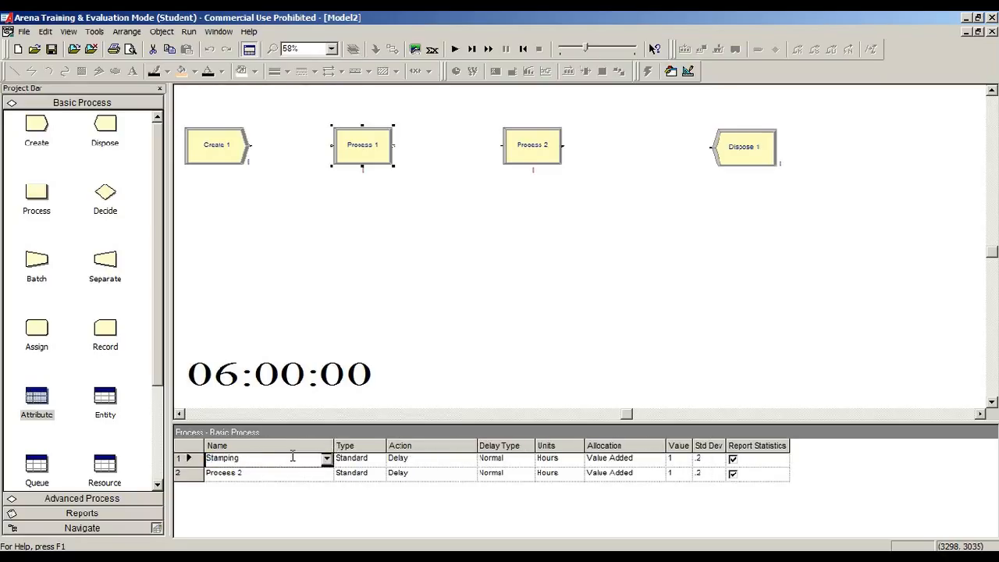
{"action": "left_click", "coordinate": [294, 475]}
Set the time units of the Stamping process to Minutes
{"action": "left_click", "coordinate": [350, 460]}
{"action": "left_click", "coordinate": [401, 461]}
{"action": "left_click", "coordinate": [501, 461]}
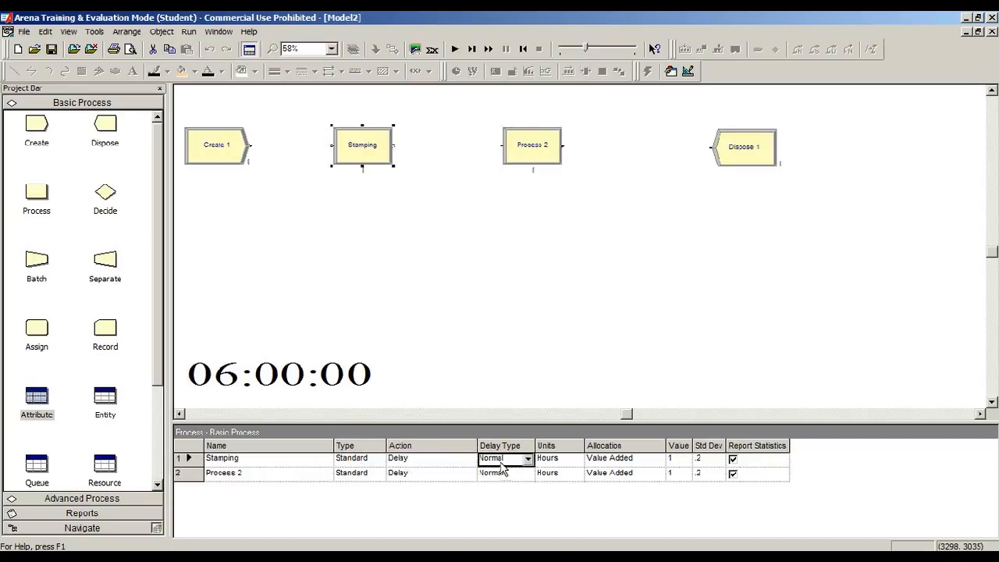
{"action": "left_click", "coordinate": [574, 460]}
{"action": "left_click", "coordinate": [578, 460]}
{"action": "left_click", "coordinate": [566, 486]}
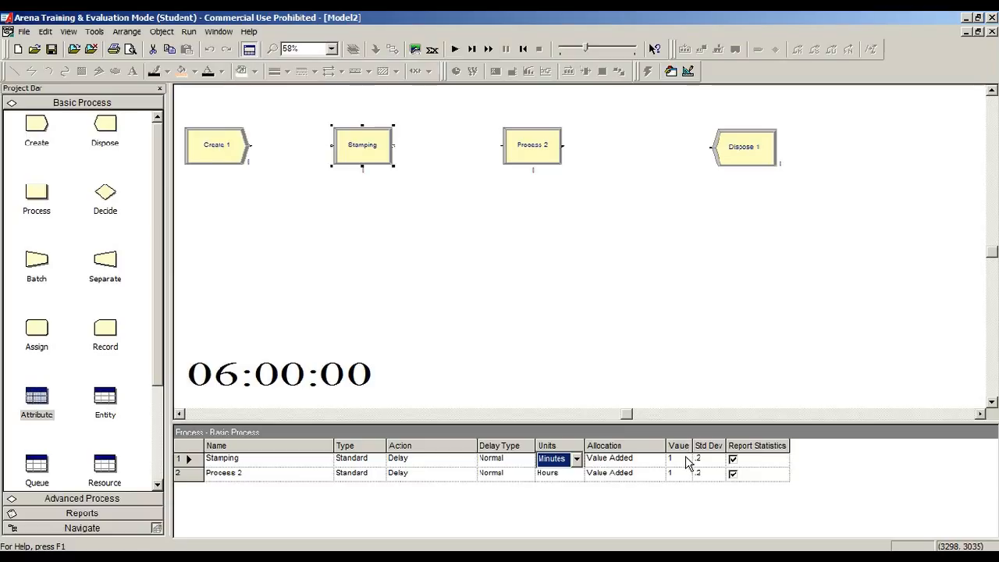
Set the Stamping process's delay value to 53 and its standard deviation to 10, with statistics reporting enabled
{"action": "left_click", "coordinate": [687, 462]}
{"action": "left_click", "coordinate": [683, 463]}
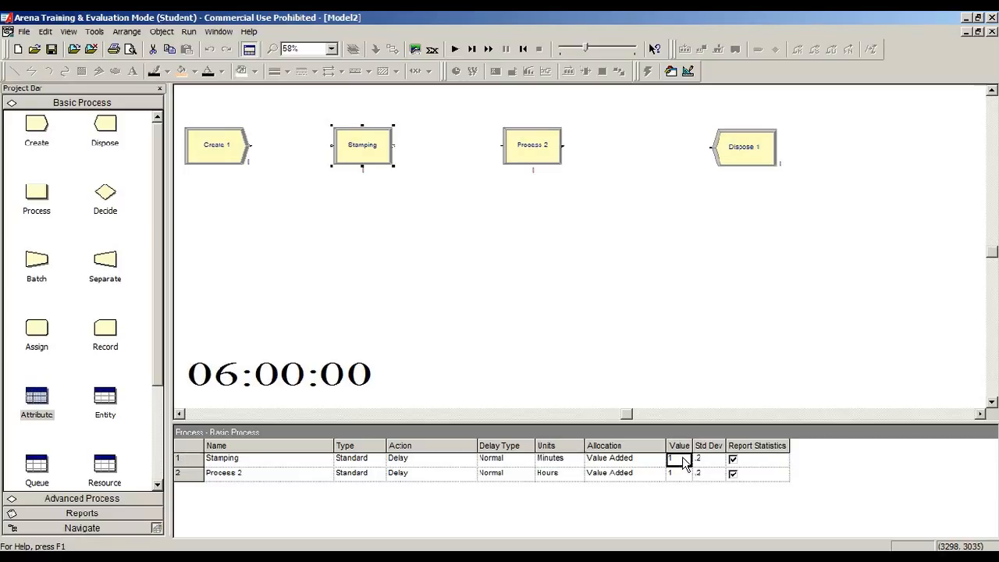
{"action": "type", "text": "53"}
{"action": "key", "text": "Return"}
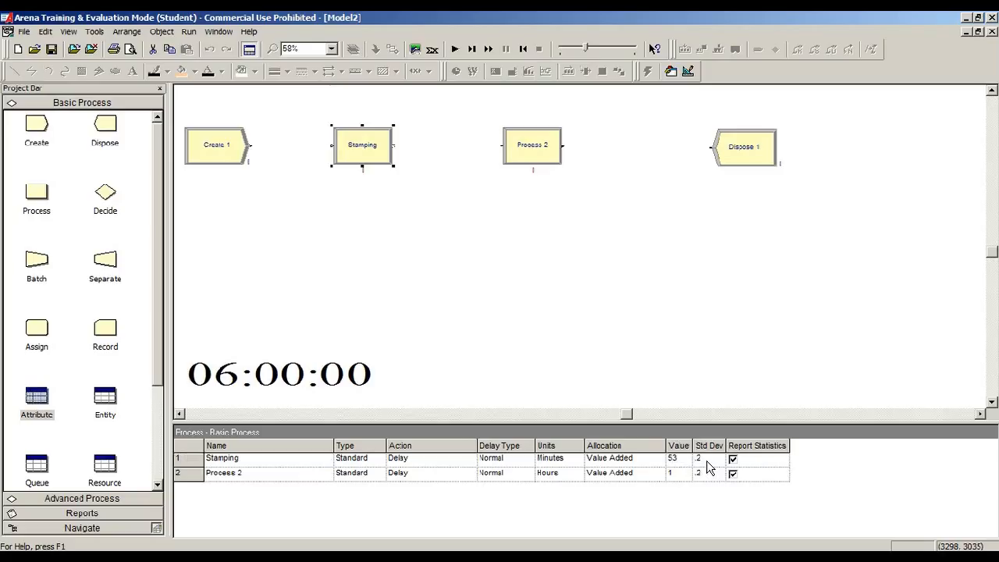
{"action": "left_click", "coordinate": [709, 462]}
{"action": "type", "text": "10"}
{"action": "left_click", "coordinate": [687, 319]}
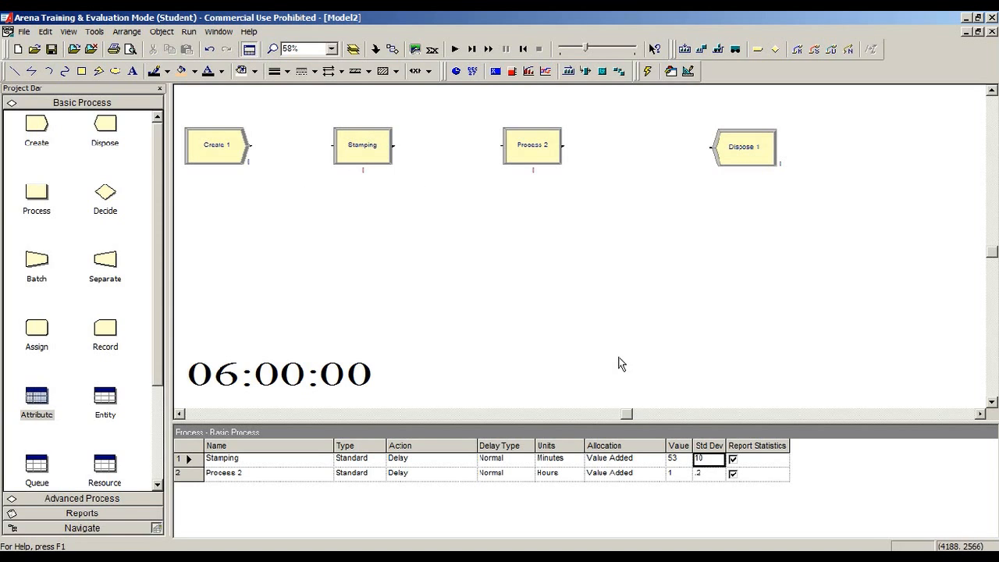
{"action": "left_click", "coordinate": [732, 461]}
{"action": "left_click", "coordinate": [733, 460]}
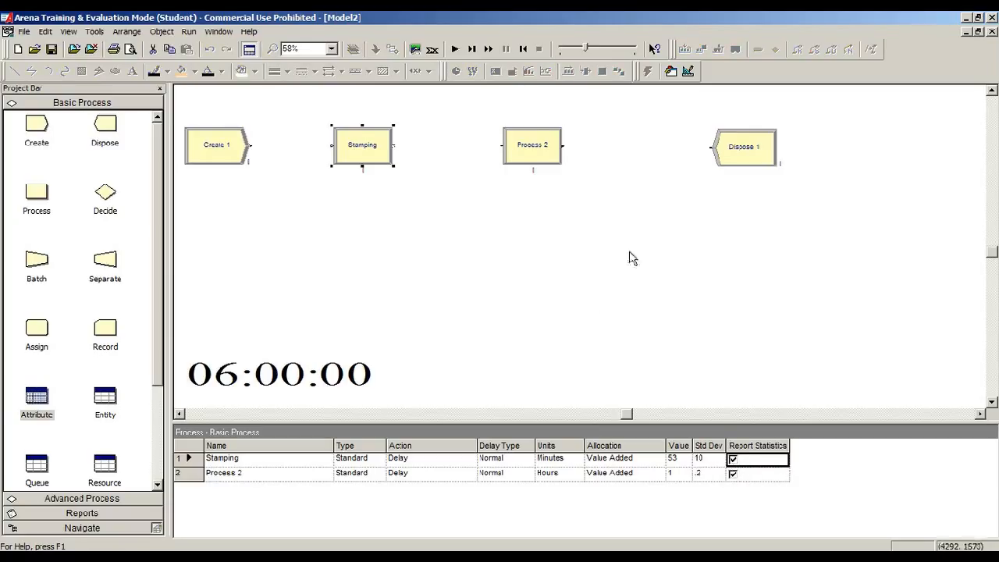
Move Process 2 and Dispose 1 closer to the Stamping module, keeping them in the same row
{"action": "left_click_drag", "start_coordinate": [512, 149], "coordinate": [452, 150]}
{"action": "left_click_drag", "start_coordinate": [736, 162], "coordinate": [575, 163]}
{"action": "left_click", "coordinate": [601, 227]}
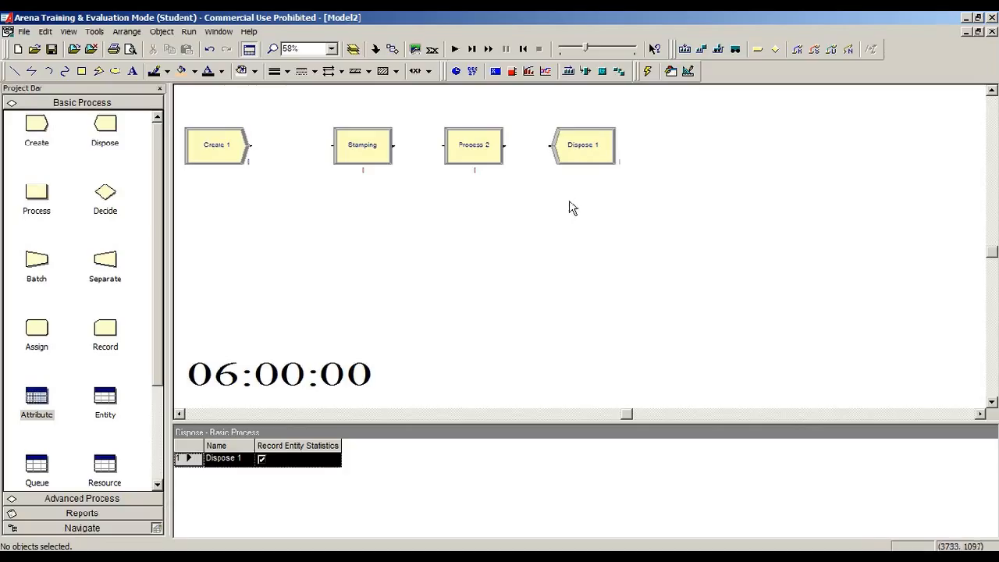
Rename Process 2 to Painting in the process data table and keep its type as Standard
{"action": "left_click", "coordinate": [369, 144]}
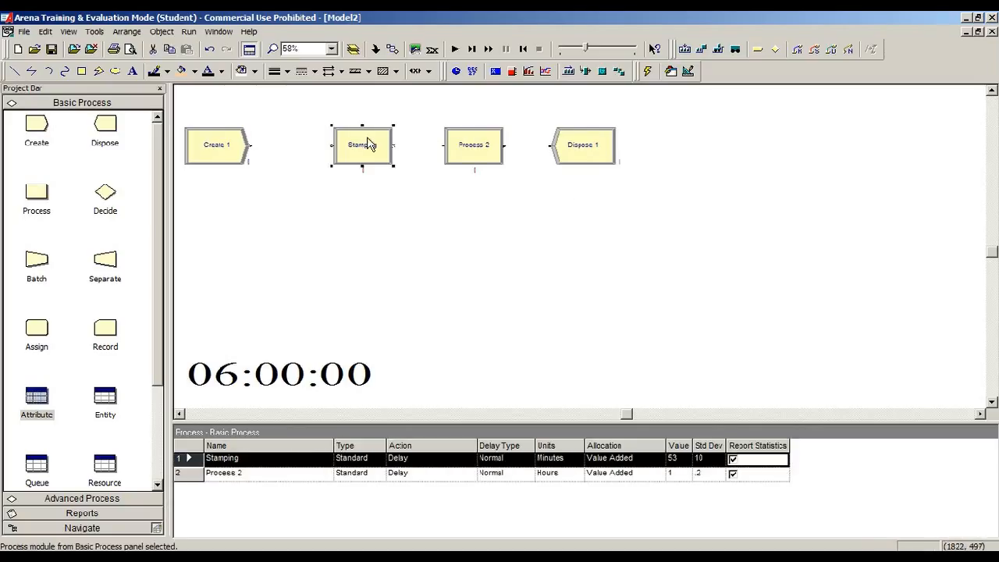
{"action": "left_click", "coordinate": [277, 474]}
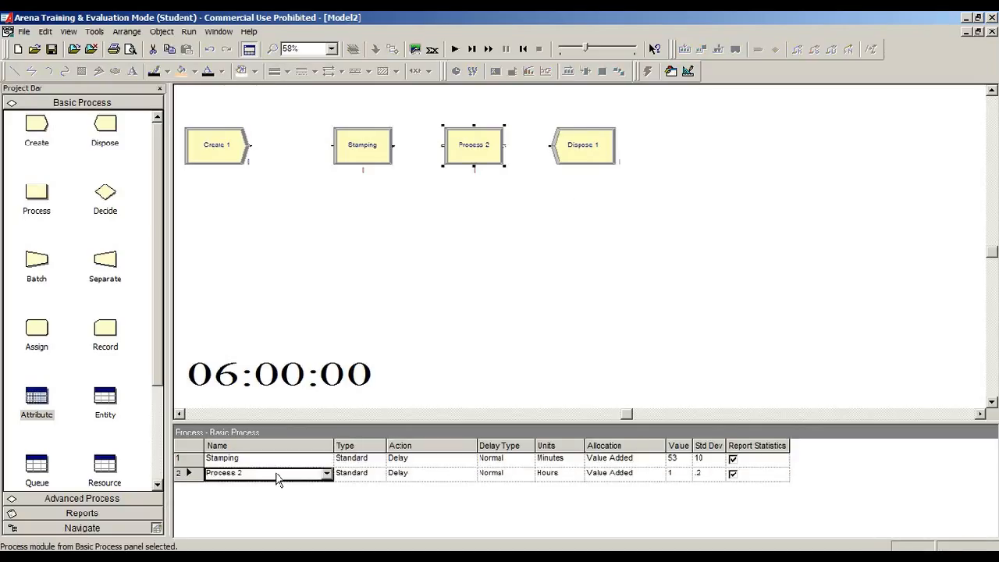
{"action": "type", "text": "Painting"}
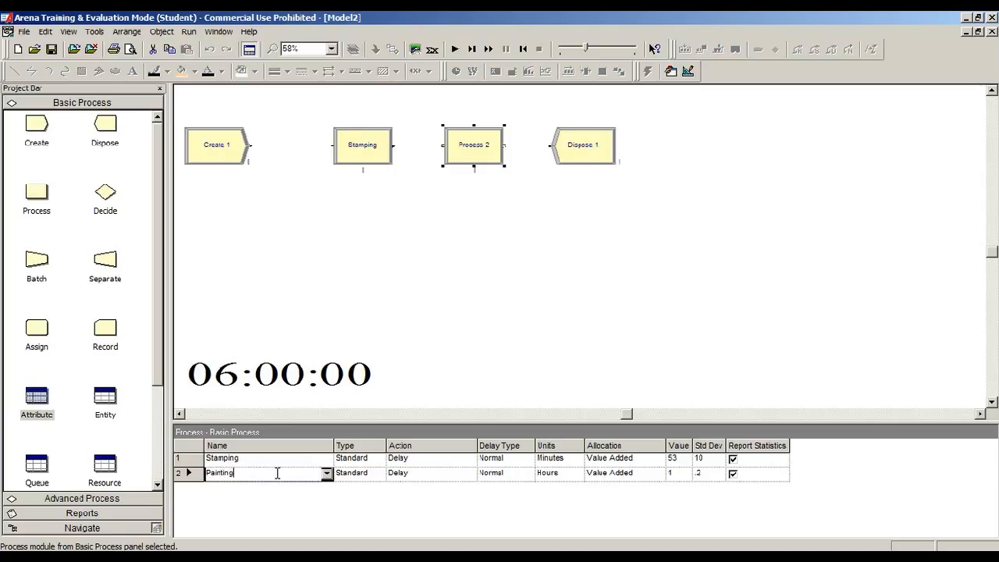
{"action": "left_click", "coordinate": [370, 474]}
{"action": "left_click", "coordinate": [378, 473]}
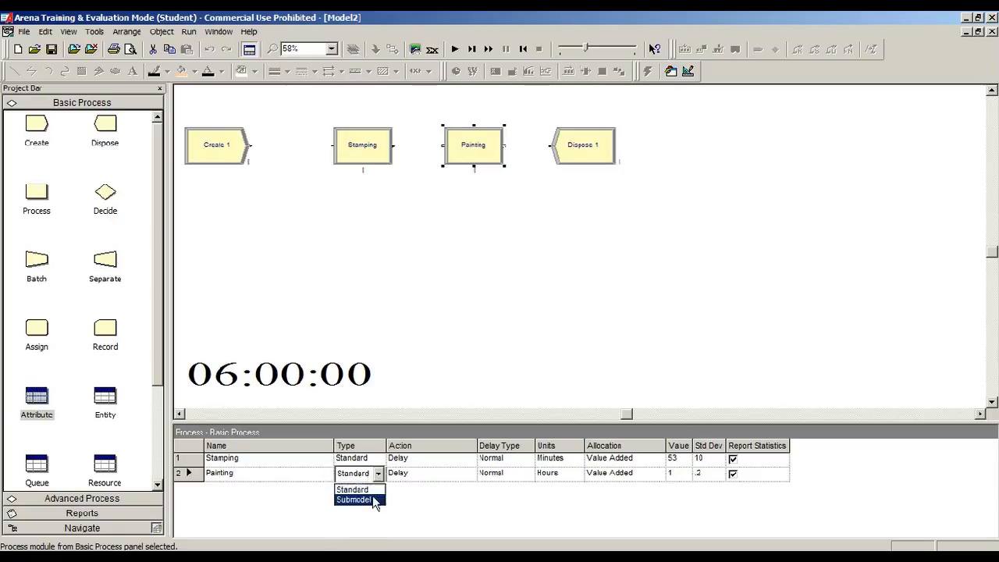
{"action": "left_click", "coordinate": [375, 490]}
{"action": "left_click", "coordinate": [428, 361]}
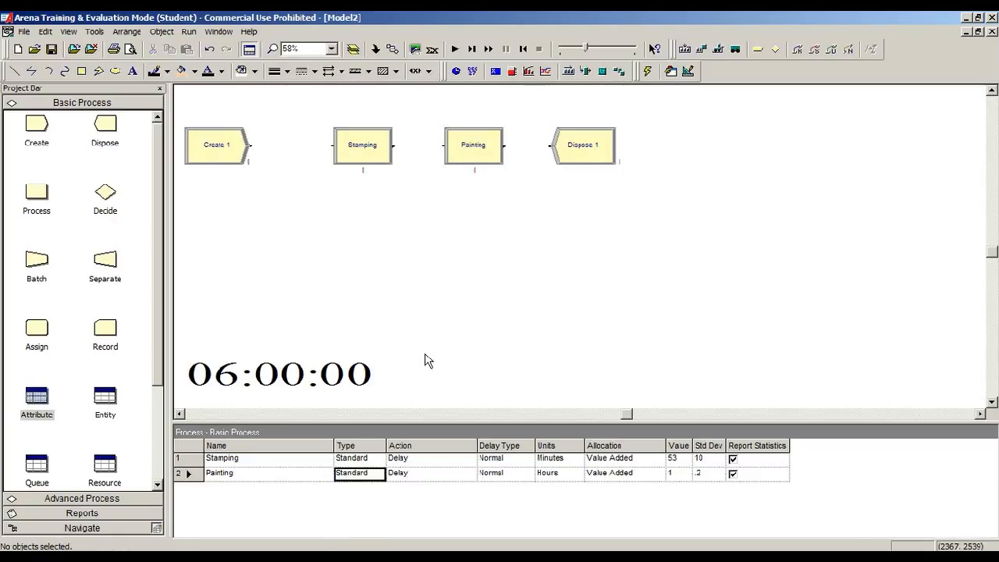
Set the Painting process's units to Minutes, with the Delay action and the Normal delay type
{"action": "left_click", "coordinate": [473, 475]}
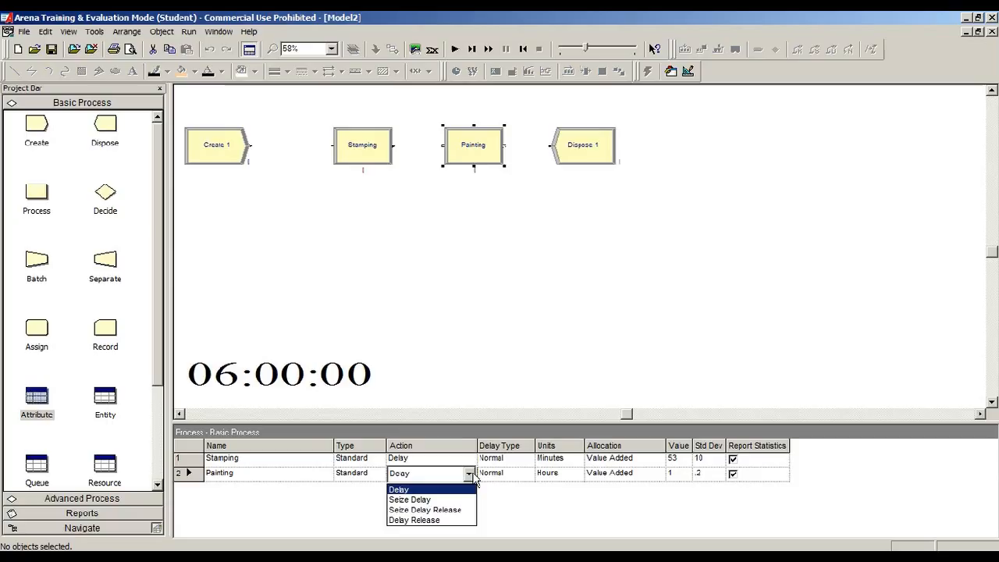
{"action": "left_click", "coordinate": [471, 475]}
{"action": "left_click", "coordinate": [527, 475]}
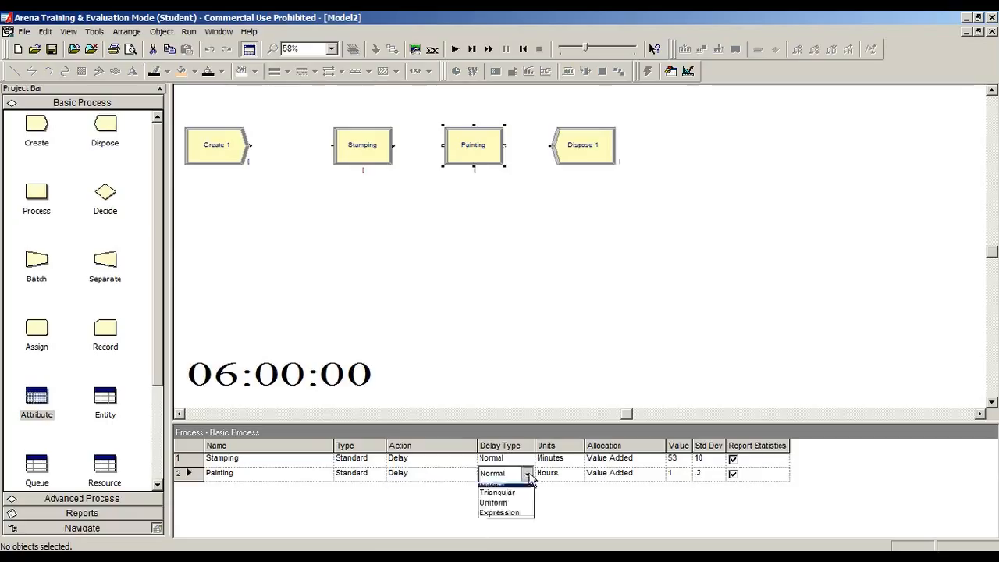
{"action": "left_click", "coordinate": [506, 501]}
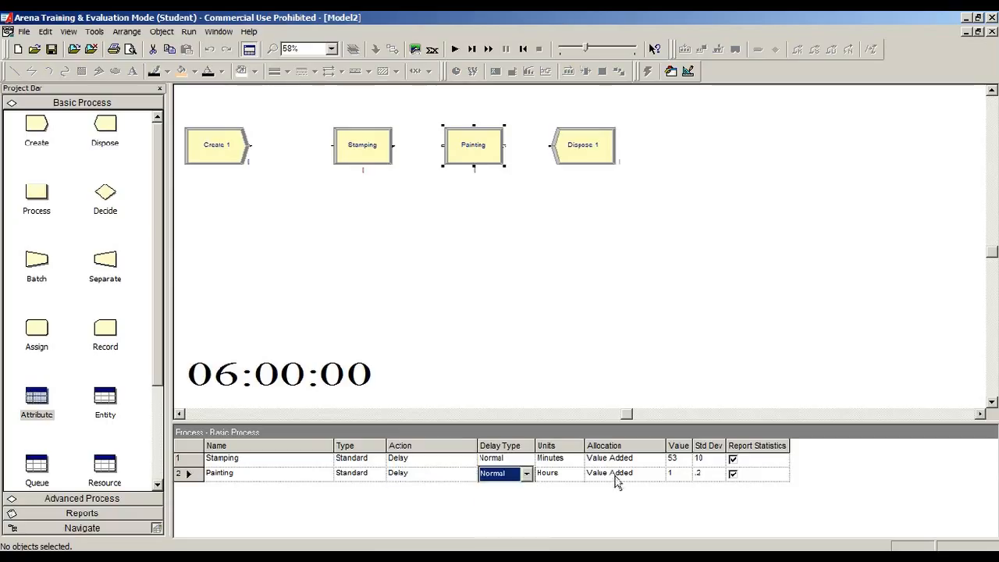
{"action": "left_click", "coordinate": [576, 474]}
{"action": "left_click", "coordinate": [576, 474]}
{"action": "left_click", "coordinate": [557, 502]}
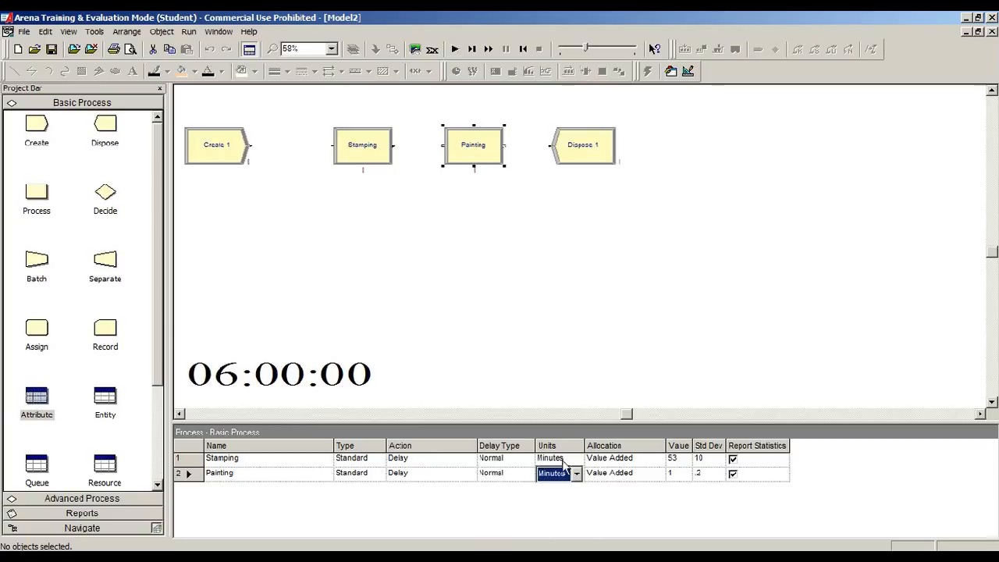
Set the Painting process's delay value to 20 and its standard deviation to 15
{"action": "left_click", "coordinate": [682, 484]}
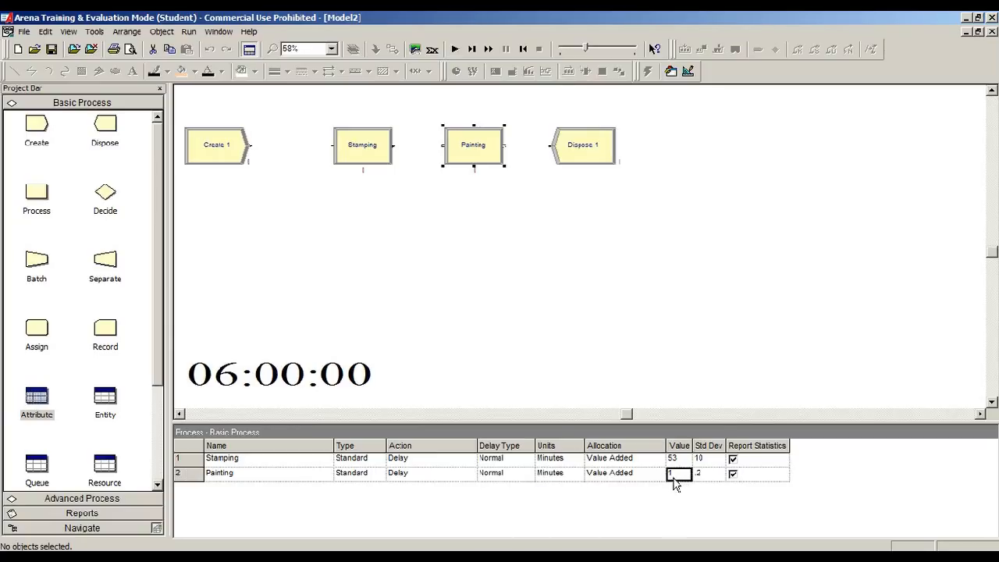
{"action": "type", "text": "20"}
{"action": "left_click", "coordinate": [710, 474]}
{"action": "type", "text": "15"}
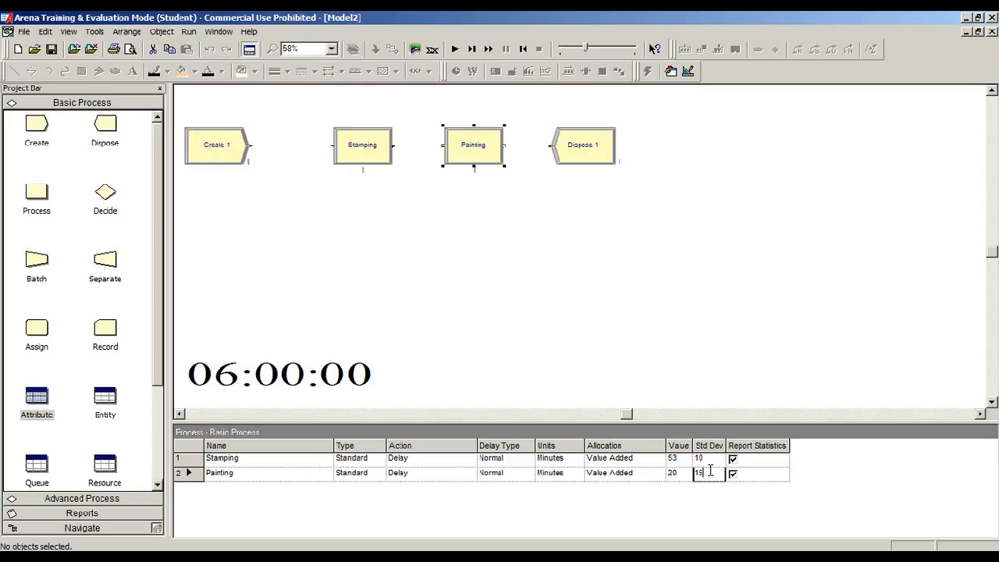
{"action": "left_click", "coordinate": [725, 352]}
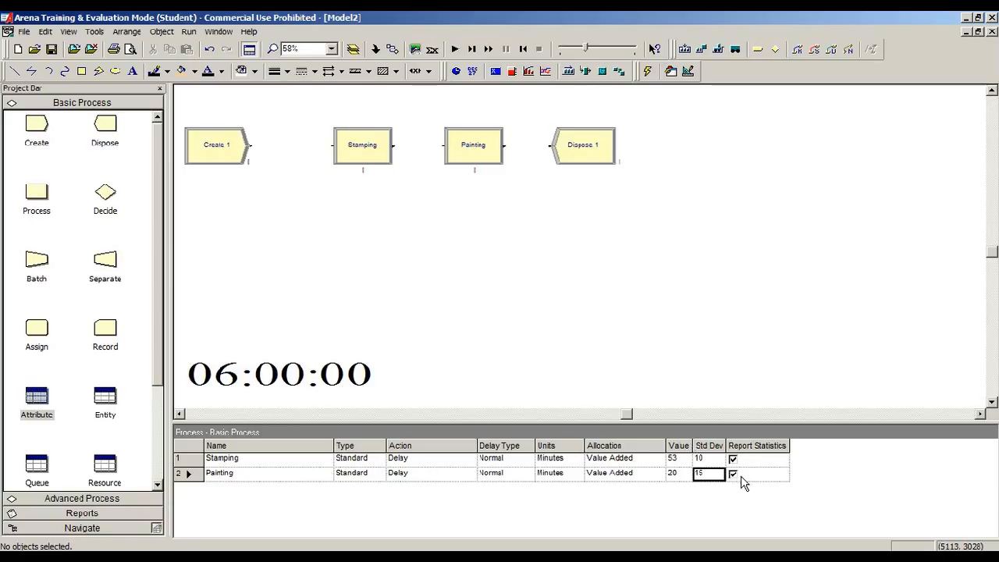
Move Dispose 1 slightly away from Painting and Create 1 closer to Stamping within the module row
{"action": "left_click_drag", "start_coordinate": [562, 149], "coordinate": [590, 147]}
{"action": "left_click", "coordinate": [576, 166]}
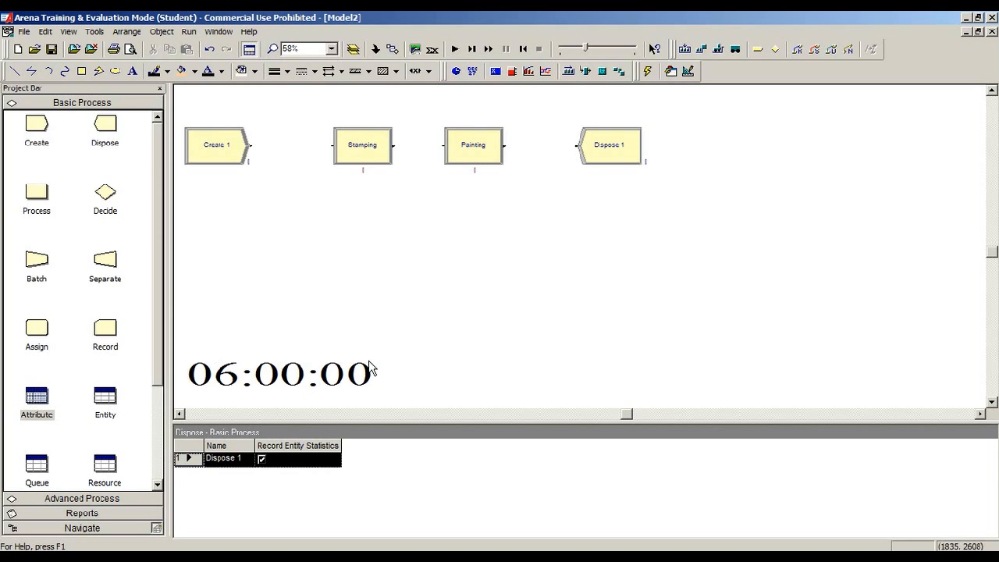
{"action": "left_click", "coordinate": [115, 396]}
{"action": "left_click_drag", "start_coordinate": [243, 138], "coordinate": [276, 139]}
{"action": "left_click", "coordinate": [371, 227]}
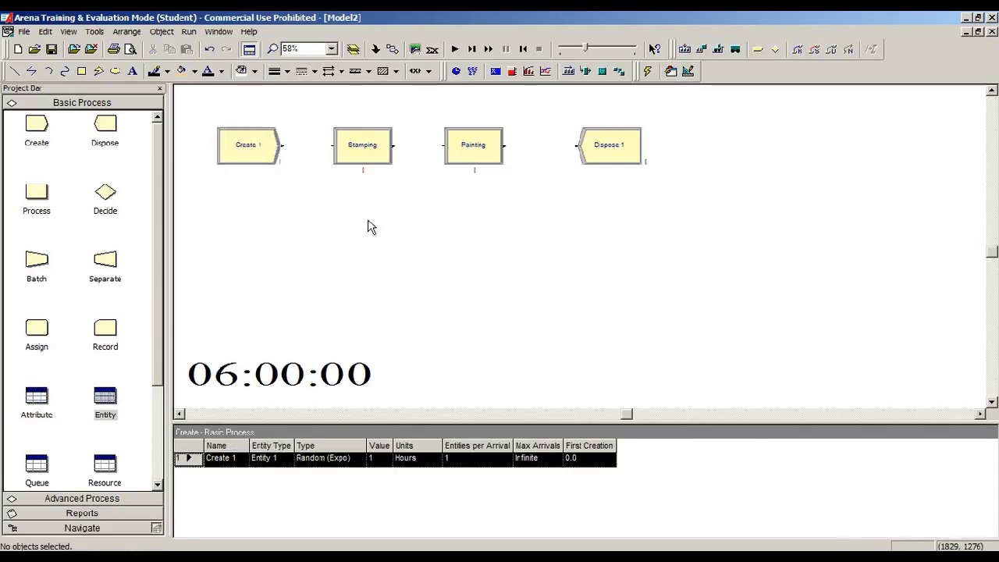
Widen the entity type column for Create 1 and set its entity type to Steel
{"action": "left_click_drag", "start_coordinate": [252, 446], "coordinate": [398, 446]}
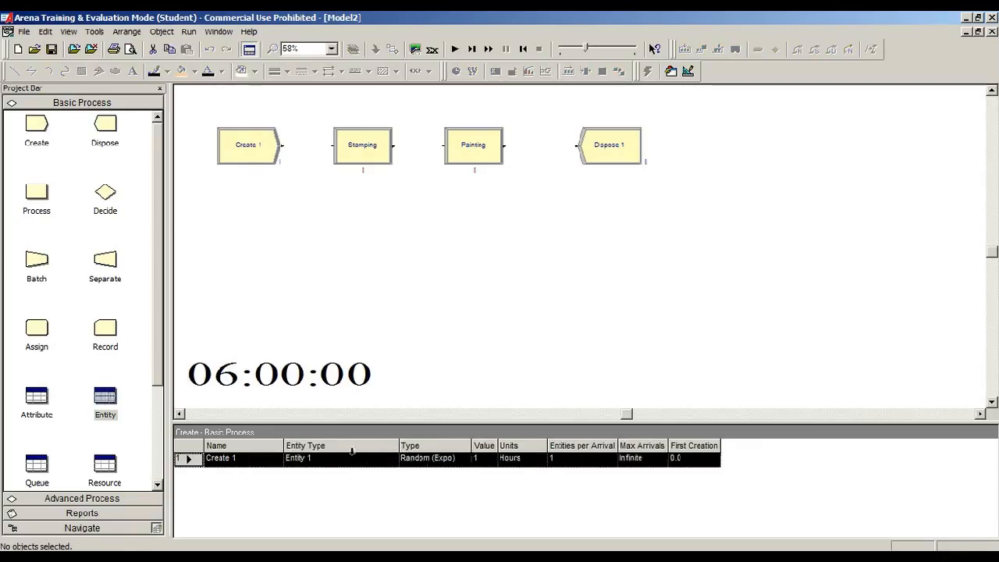
{"action": "left_click", "coordinate": [341, 459]}
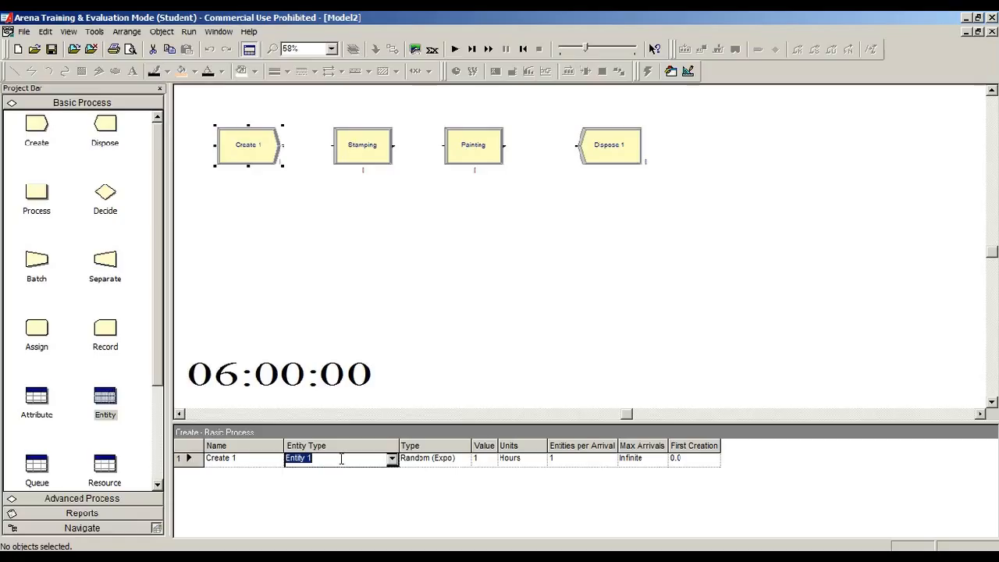
{"action": "type", "text": "Steel"}
Set the arrival type of Create 1 to Schedule
{"action": "left_click", "coordinate": [413, 461]}
{"action": "left_click", "coordinate": [464, 459]}
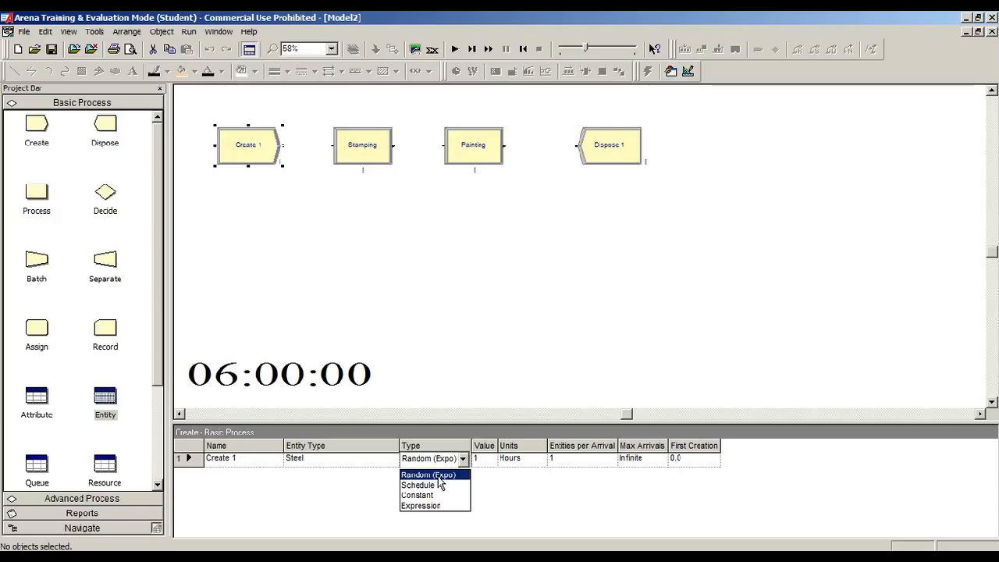
{"action": "left_click", "coordinate": [437, 485]}
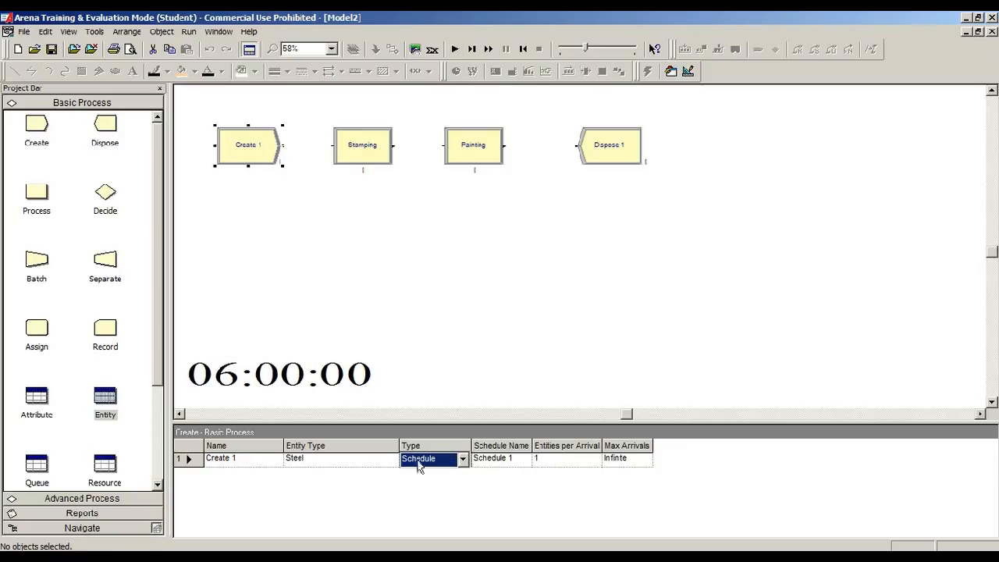
{"action": "left_click", "coordinate": [574, 461]}
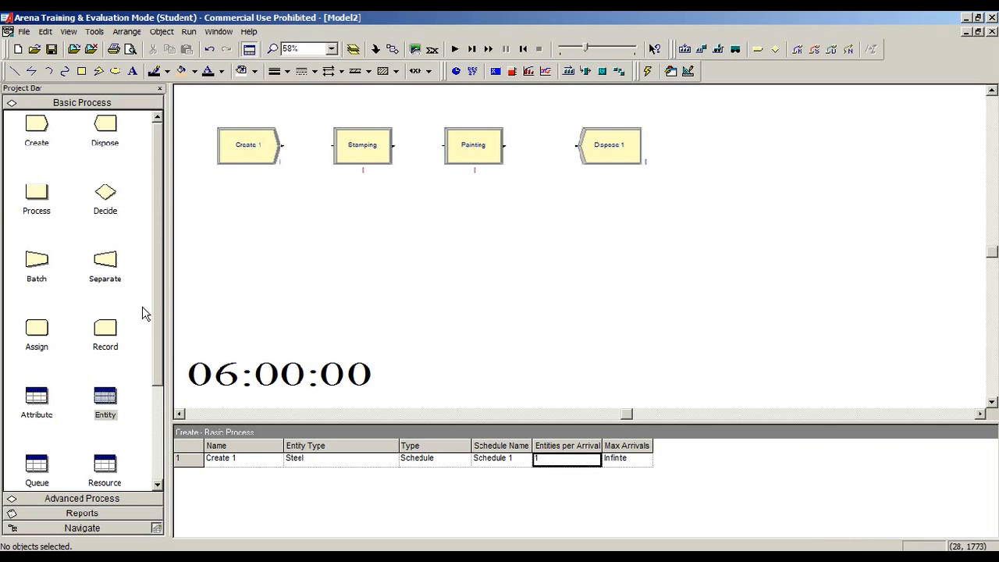
Examine the arrival-rate chart of Schedule 1 from the Schedule data table and close it
{"action": "left_click_drag", "start_coordinate": [164, 312], "coordinate": [148, 429]}
{"action": "left_click", "coordinate": [121, 414]}
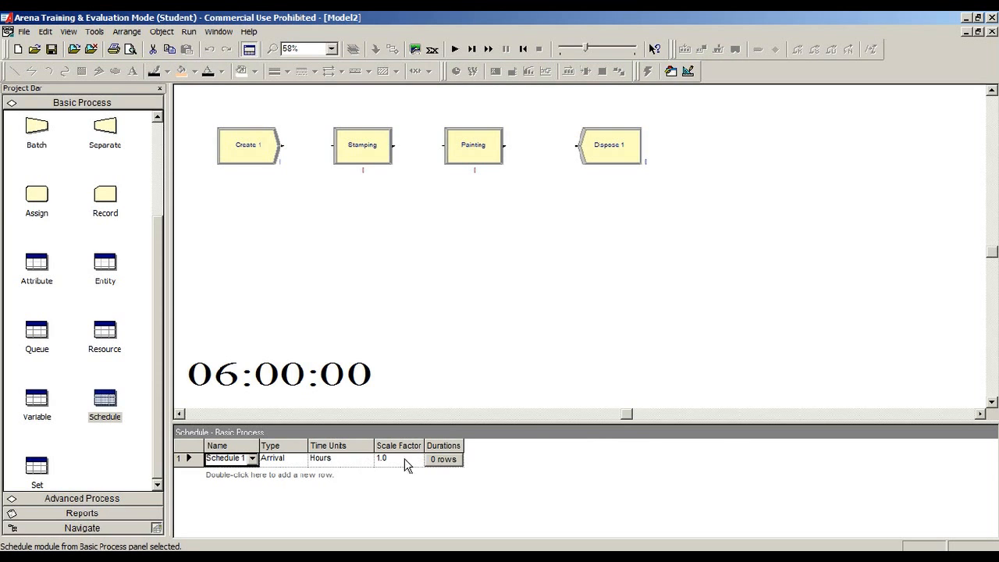
{"action": "left_click", "coordinate": [455, 465]}
{"action": "left_click_drag", "start_coordinate": [443, 106], "coordinate": [579, 68]}
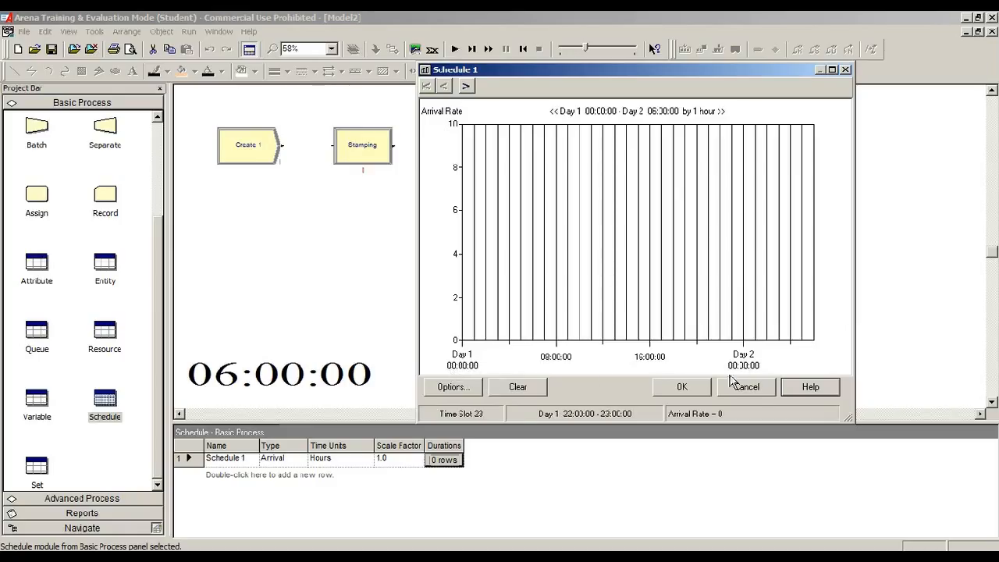
{"action": "left_click", "coordinate": [700, 389]}
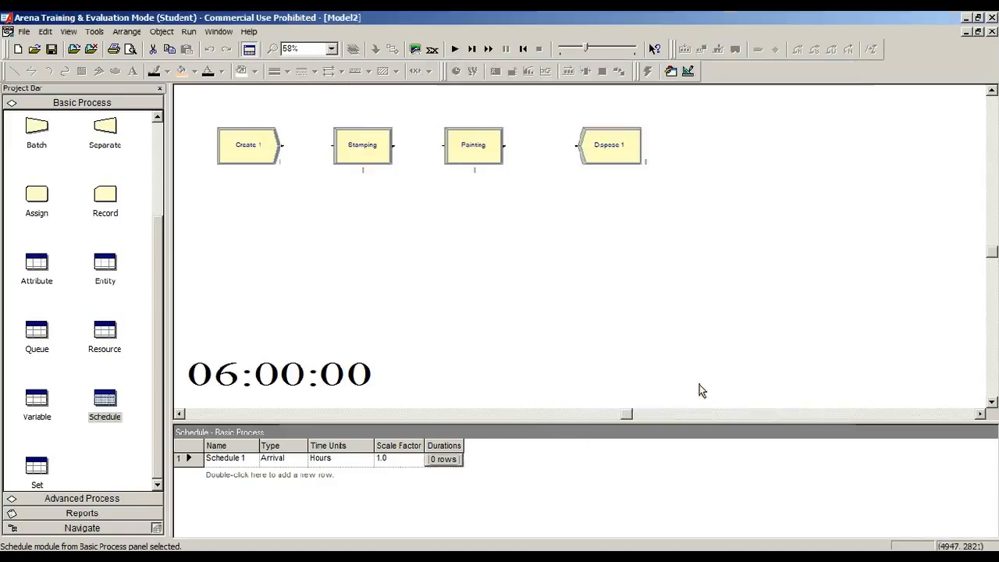
Review the run setup pages, from replication parameters to run speed, and close them without changes
{"action": "left_click", "coordinate": [189, 32]}
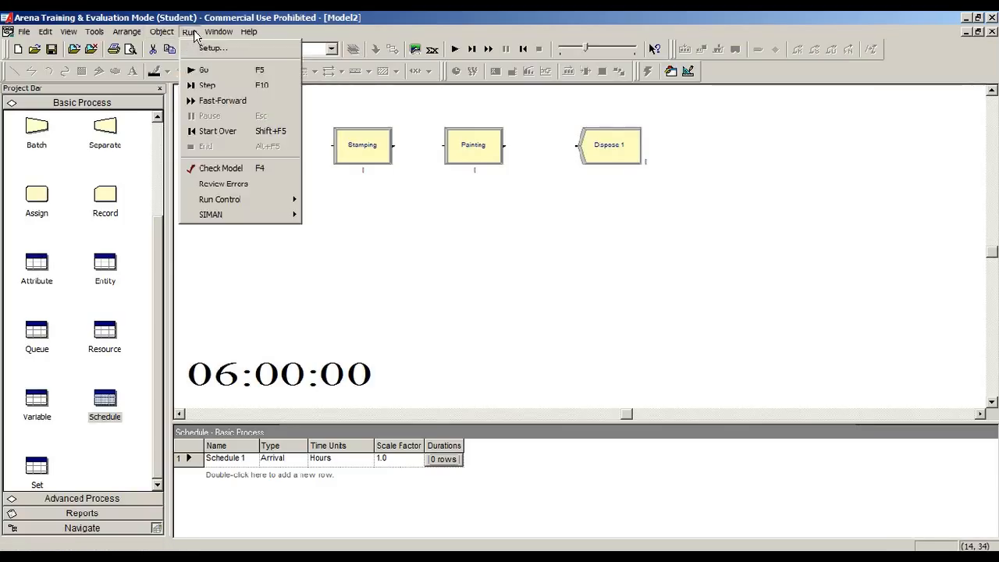
{"action": "left_click", "coordinate": [201, 50]}
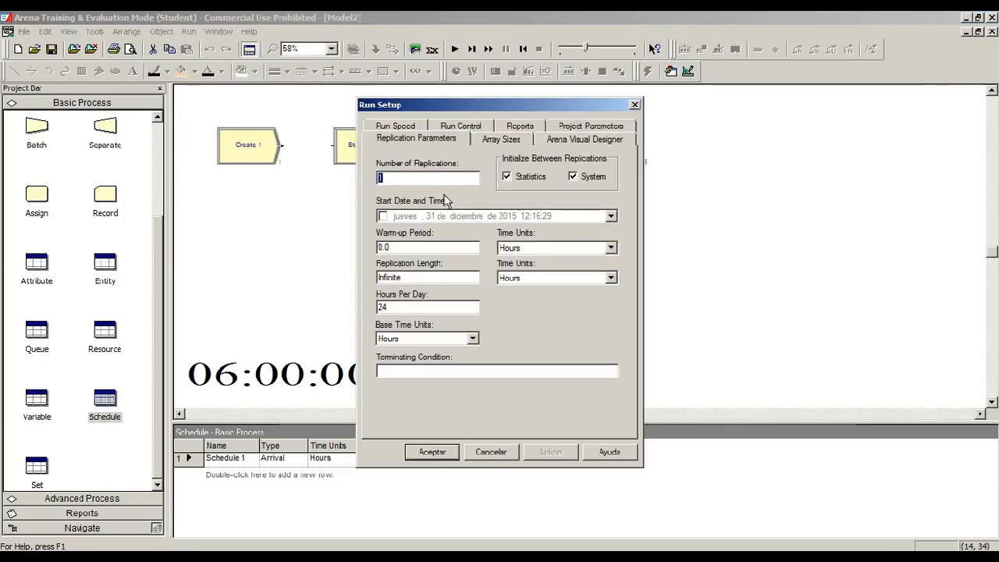
{"action": "left_click", "coordinate": [496, 140]}
{"action": "left_click", "coordinate": [556, 143]}
{"action": "left_click", "coordinate": [581, 129]}
{"action": "left_click", "coordinate": [535, 140]}
{"action": "left_click", "coordinate": [464, 142]}
{"action": "left_click", "coordinate": [402, 142]}
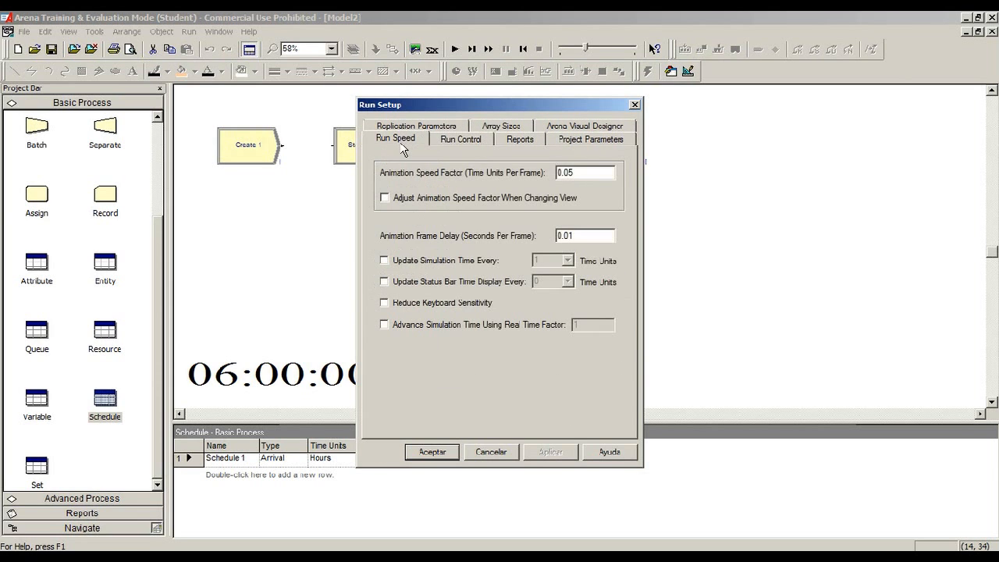
{"action": "left_click", "coordinate": [634, 106]}
Check the starting time and display settings of the model's clock and close them unchanged
{"action": "left_click", "coordinate": [295, 377]}
{"action": "double_click", "coordinate": [295, 377]}
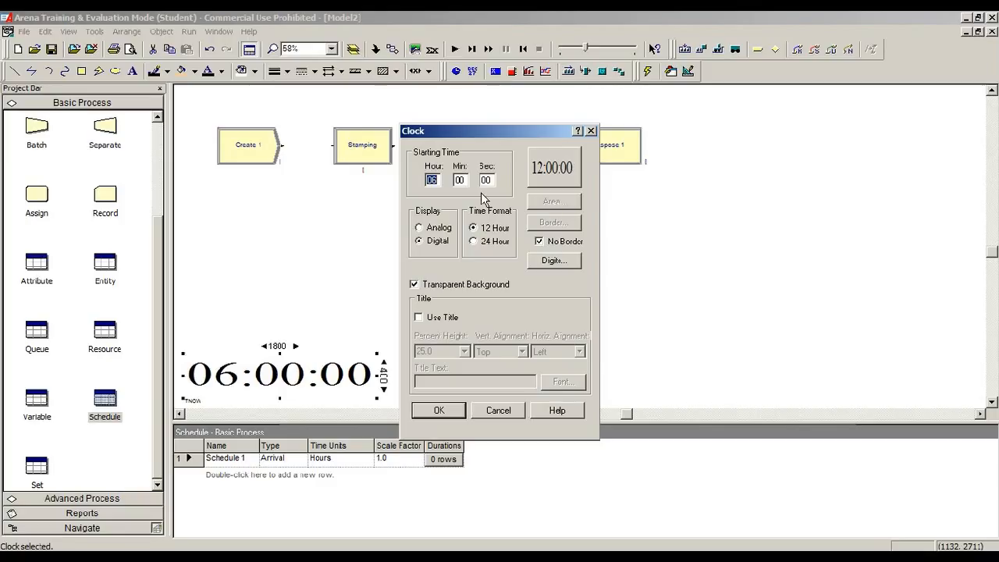
{"action": "left_click", "coordinate": [591, 131]}
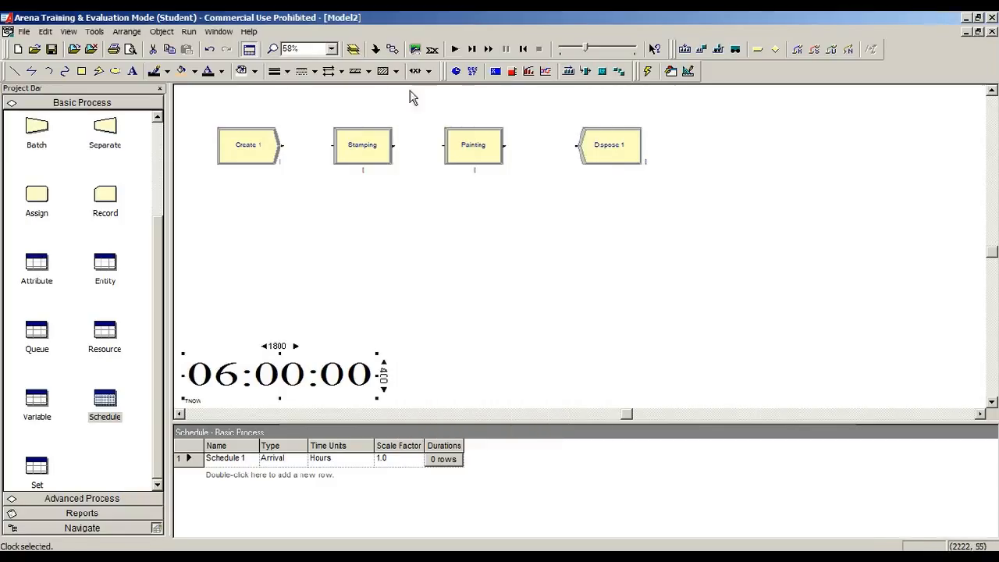
{"action": "left_click", "coordinate": [464, 227]}
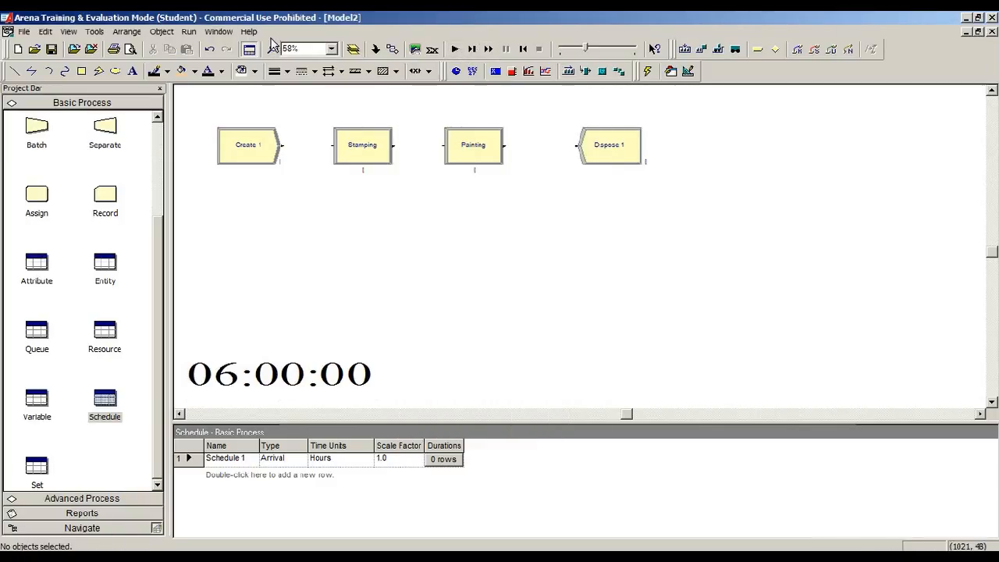
Set the replication parameters in the run setup to 8 hours per day with Minutes as base time units
{"action": "left_click", "coordinate": [189, 31]}
{"action": "left_click", "coordinate": [197, 50]}
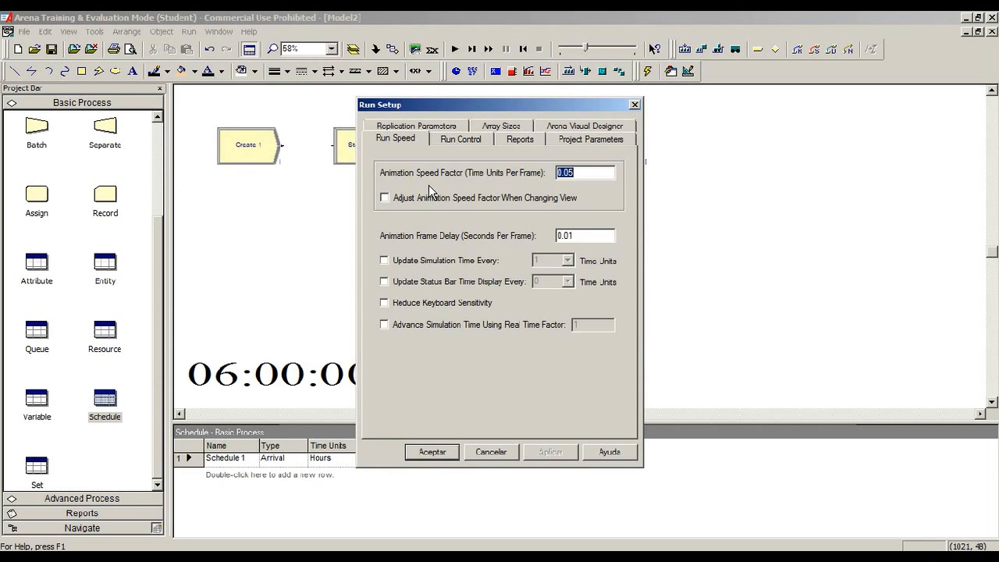
{"action": "left_click", "coordinate": [450, 145]}
{"action": "left_click", "coordinate": [417, 127]}
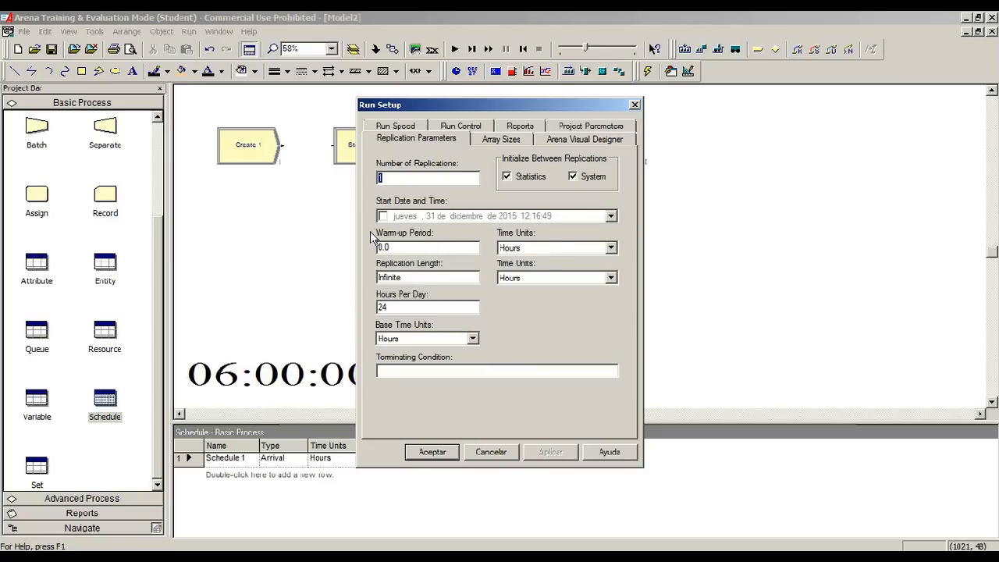
{"action": "left_click", "coordinate": [557, 250]}
{"action": "left_click", "coordinate": [559, 251]}
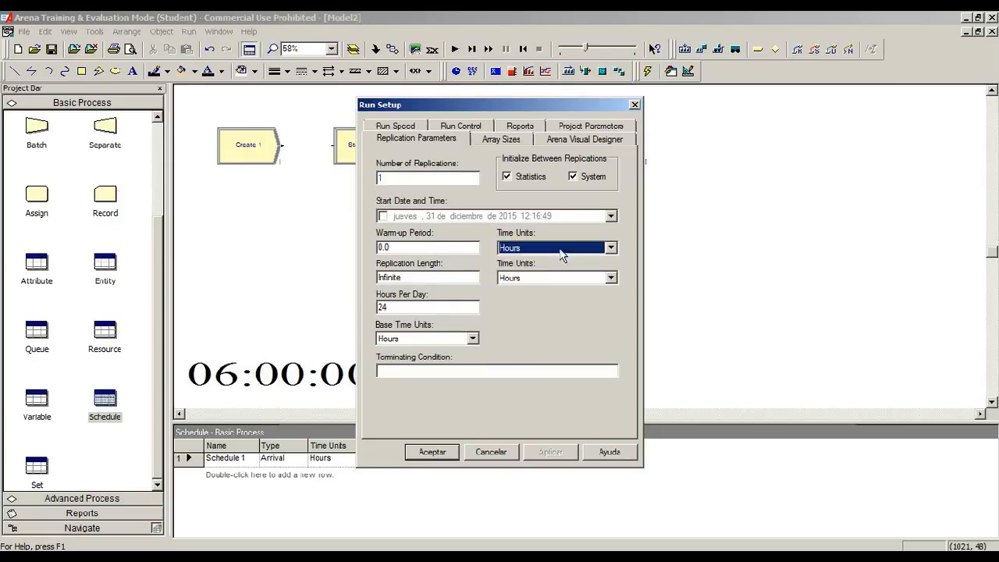
{"action": "left_click_drag", "start_coordinate": [454, 307], "coordinate": [301, 291]}
{"action": "type", "text": "8"}
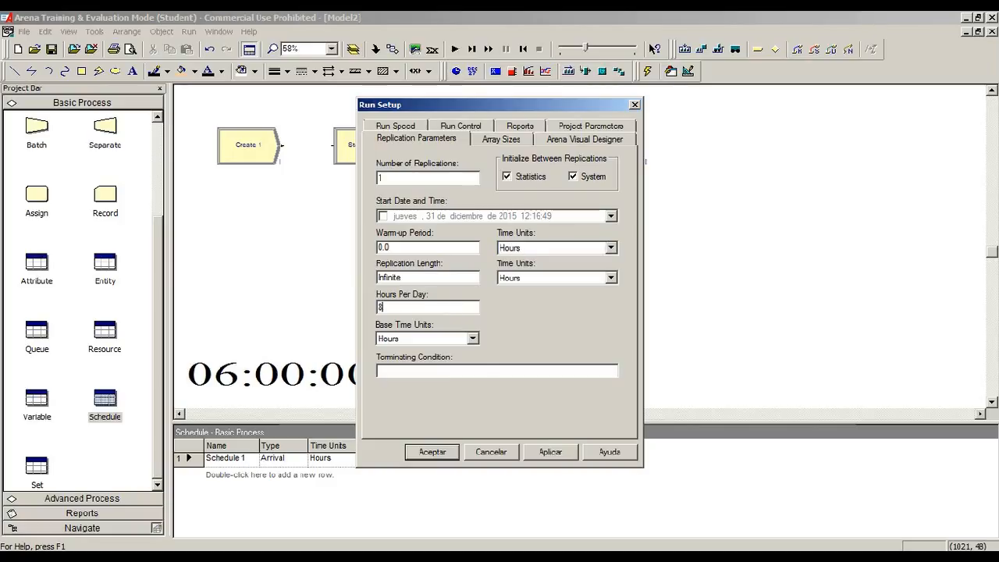
{"action": "left_click", "coordinate": [473, 338]}
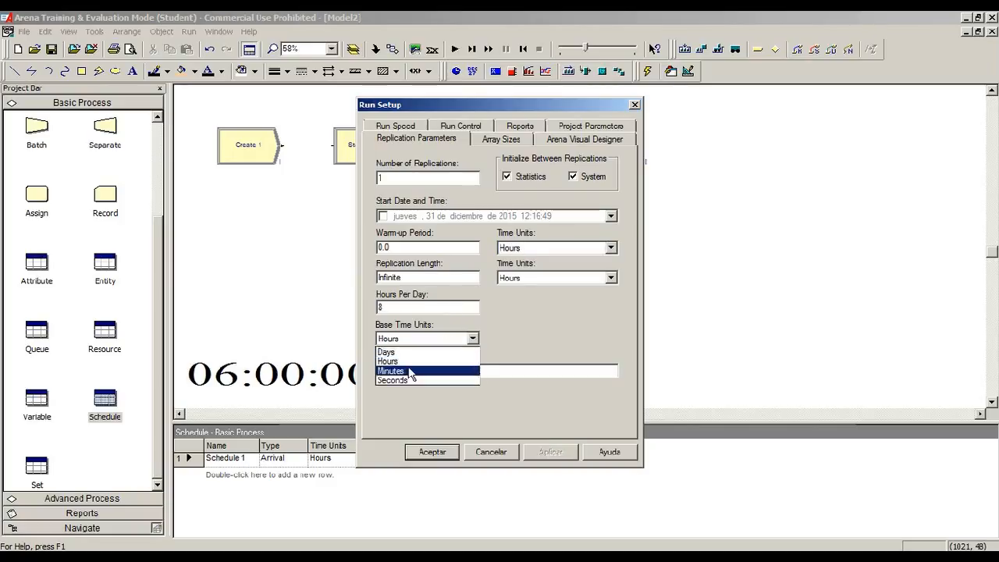
{"action": "left_click", "coordinate": [414, 370]}
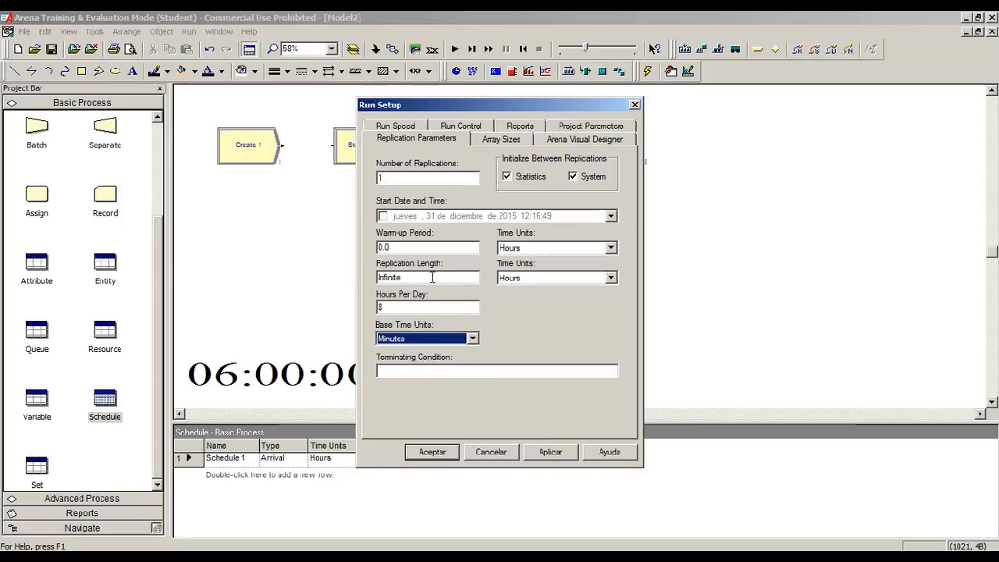
{"action": "left_click", "coordinate": [432, 451]}
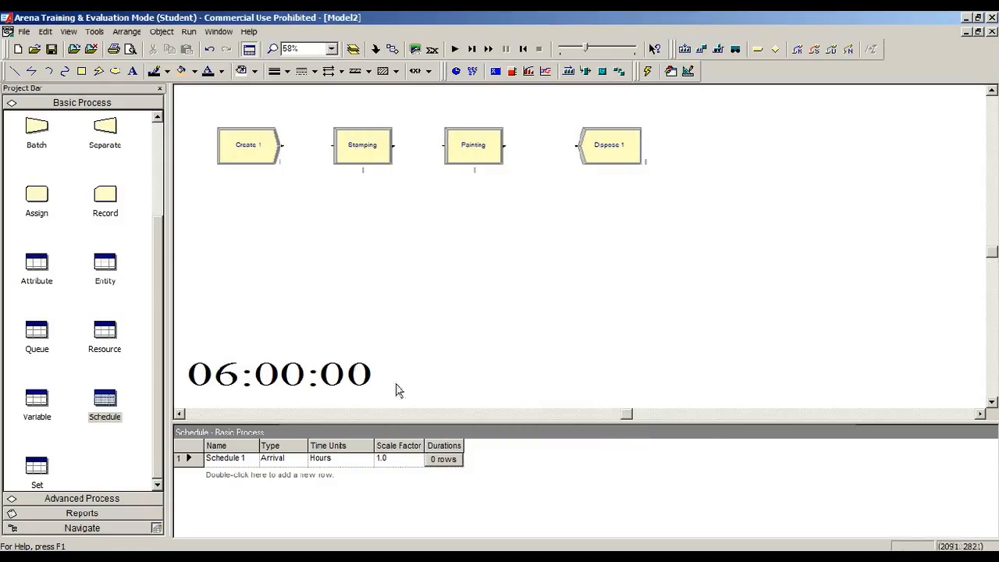
Draw arrival rates of 2, 1, 3 and 5 for the first four hourly slots of Schedule 1 and fill further Day 1 slots
{"action": "left_click", "coordinate": [443, 459]}
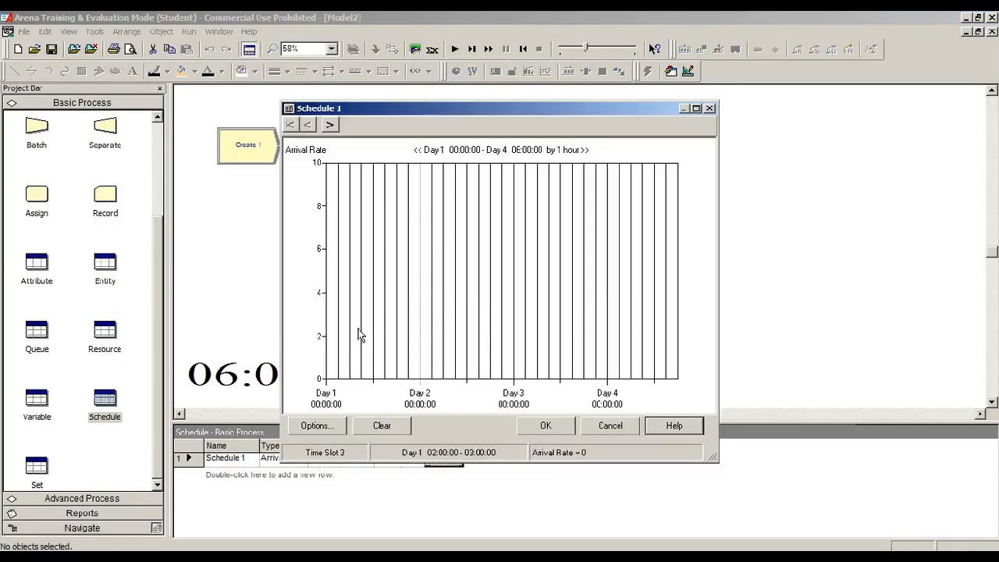
{"action": "left_click", "coordinate": [316, 425]}
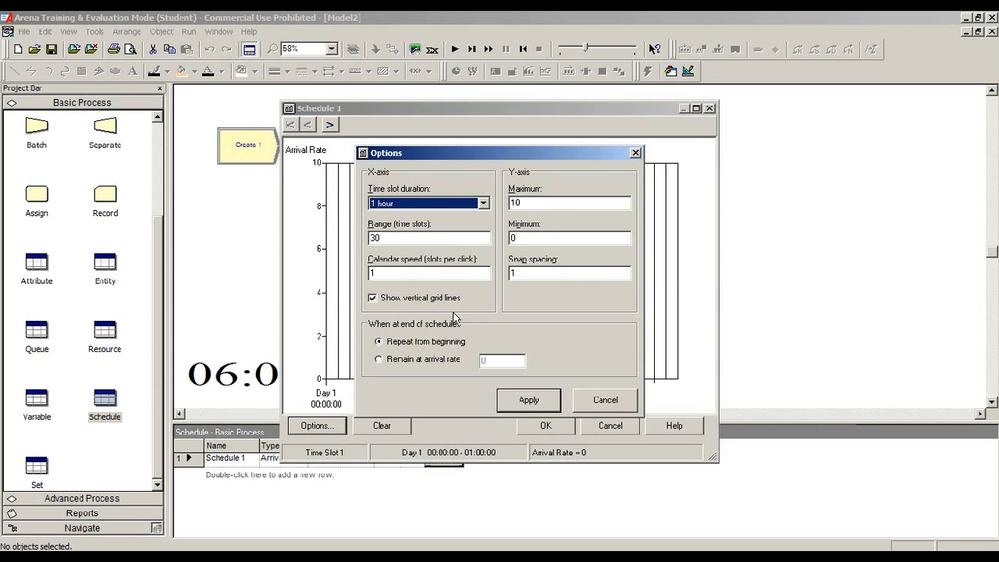
{"action": "left_click", "coordinate": [635, 152]}
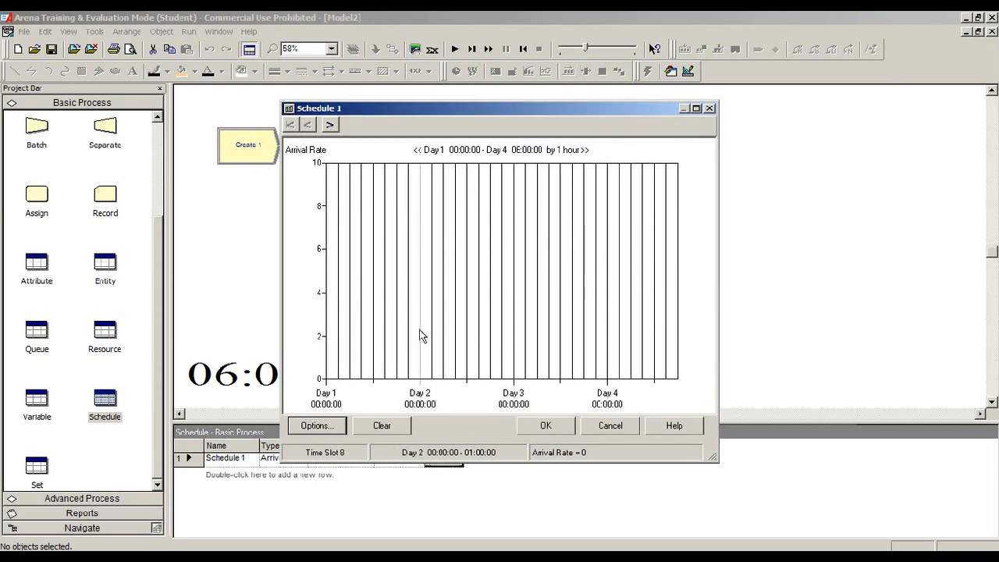
{"action": "left_click_drag", "start_coordinate": [337, 377], "coordinate": [334, 352]}
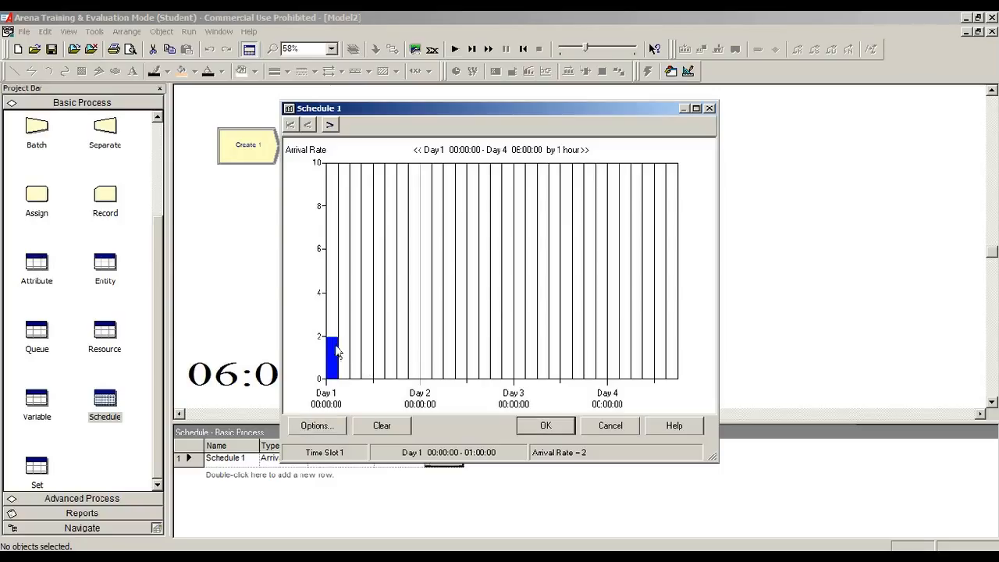
{"action": "left_click", "coordinate": [346, 357]}
{"action": "left_click_drag", "start_coordinate": [356, 333], "coordinate": [361, 314]}
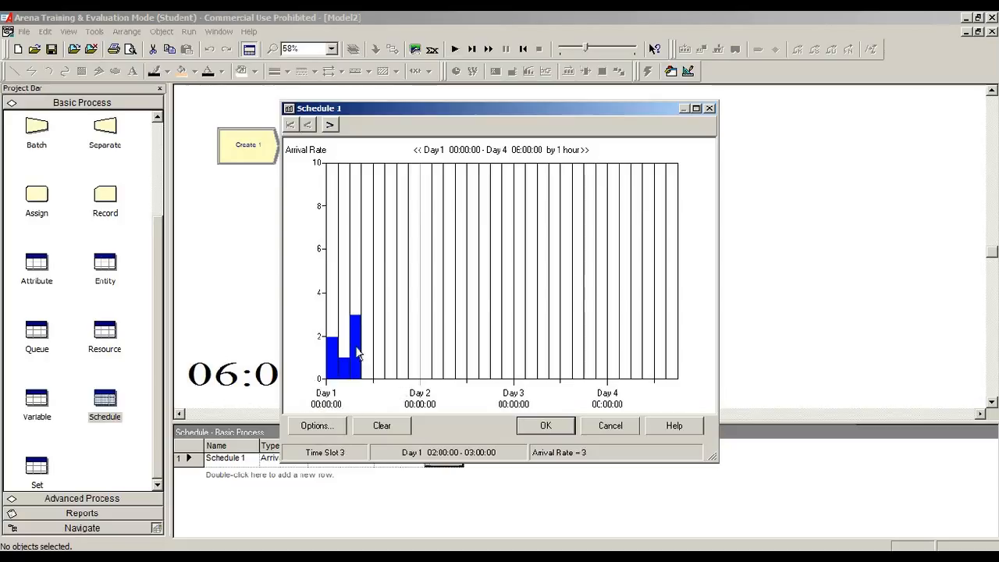
{"action": "left_click_drag", "start_coordinate": [360, 331], "coordinate": [372, 280]}
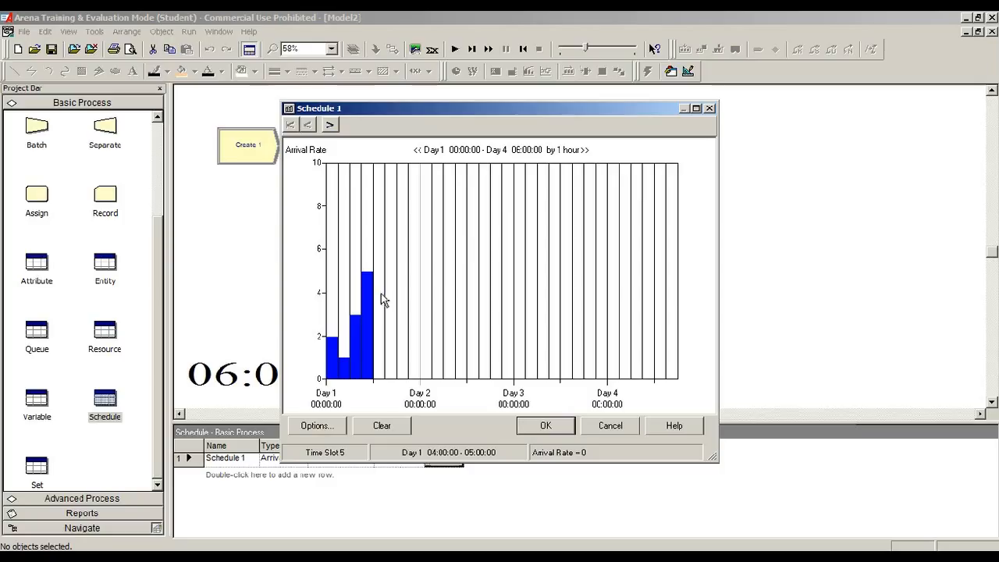
{"action": "left_click_drag", "start_coordinate": [383, 293], "coordinate": [388, 337]}
{"action": "left_click", "coordinate": [546, 425]}
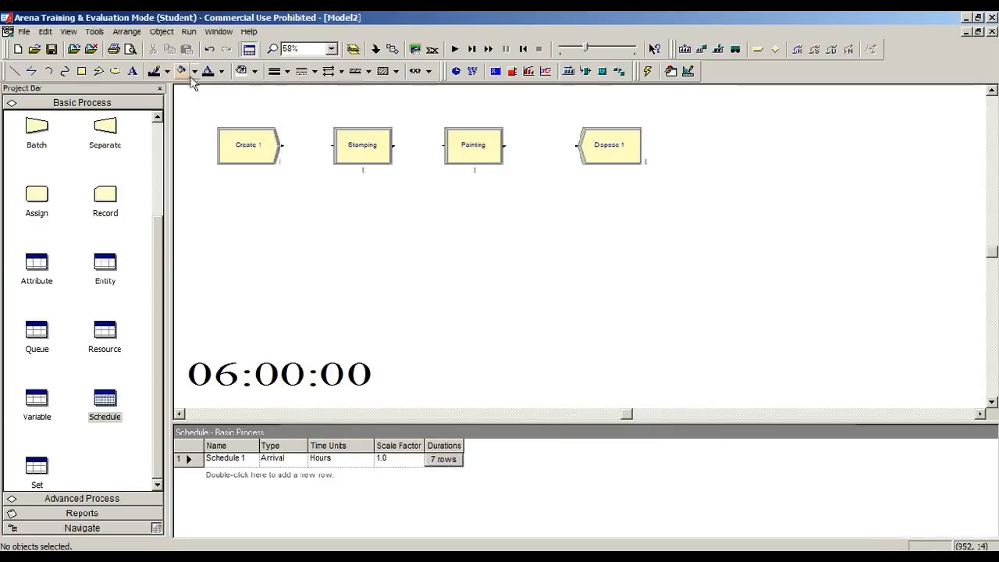
Connect Create 1 to Stamping, Stamping to Painting, and Painting to Dispose 1
{"action": "left_click", "coordinate": [393, 50]}
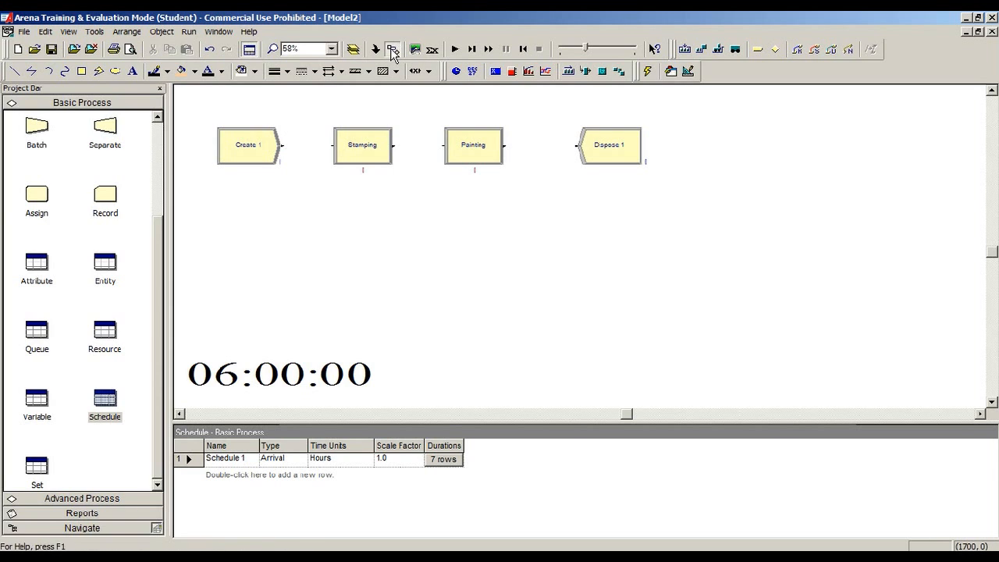
{"action": "left_click", "coordinate": [96, 32]}
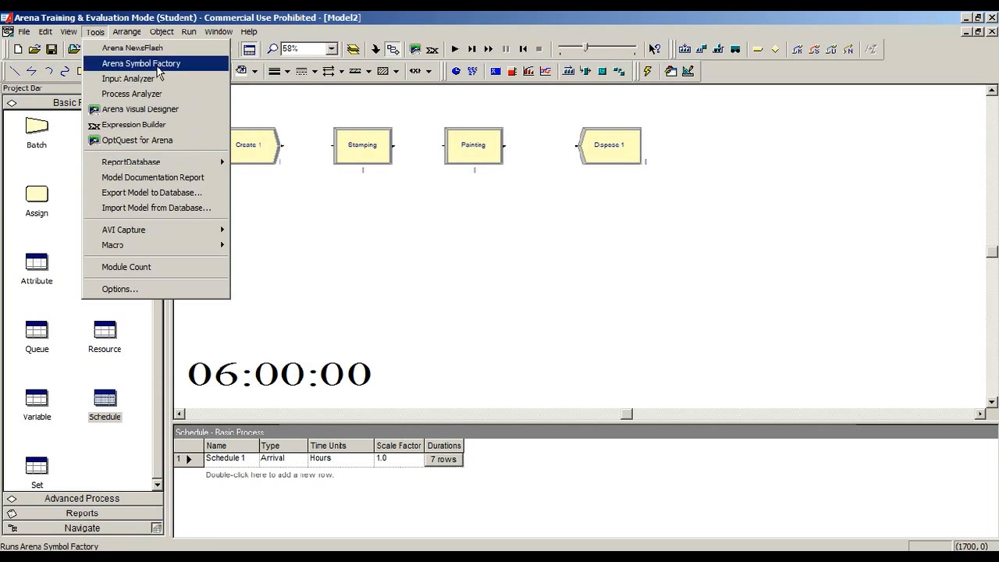
{"action": "mouse_move", "coordinate": [68, 32]}
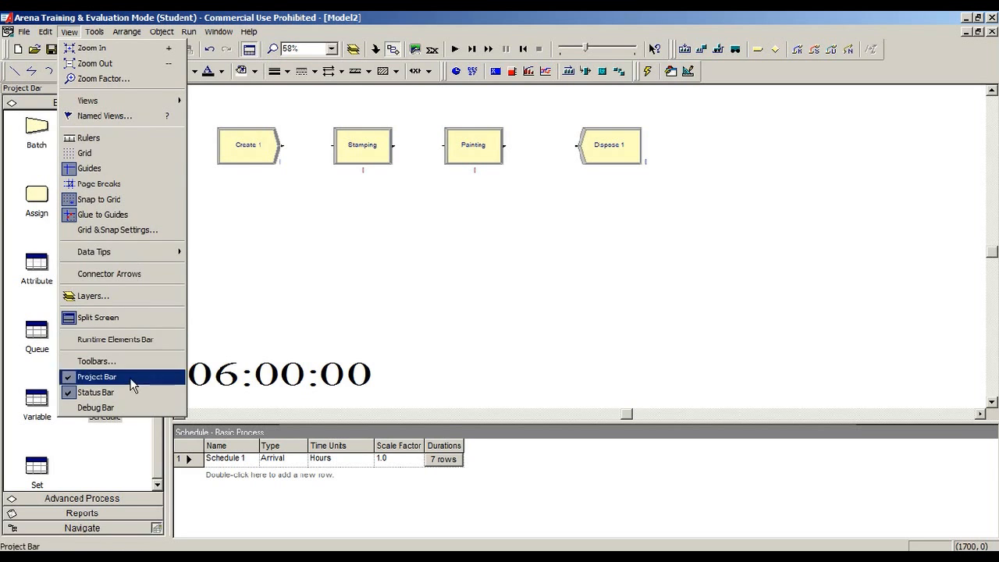
{"action": "left_click", "coordinate": [94, 32]}
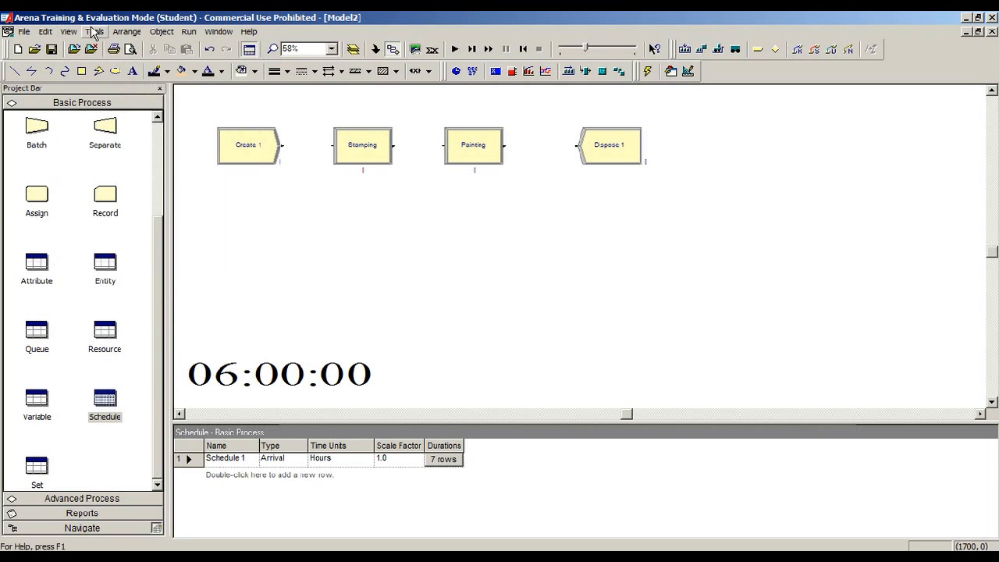
{"action": "left_click", "coordinate": [282, 145]}
{"action": "left_click", "coordinate": [333, 145]}
{"action": "left_click", "coordinate": [394, 146]}
{"action": "left_click", "coordinate": [444, 145]}
{"action": "left_click", "coordinate": [504, 145]}
{"action": "left_click", "coordinate": [579, 146]}
Enlarge the number-out counter beside Create 1
{"action": "left_click", "coordinate": [293, 166]}
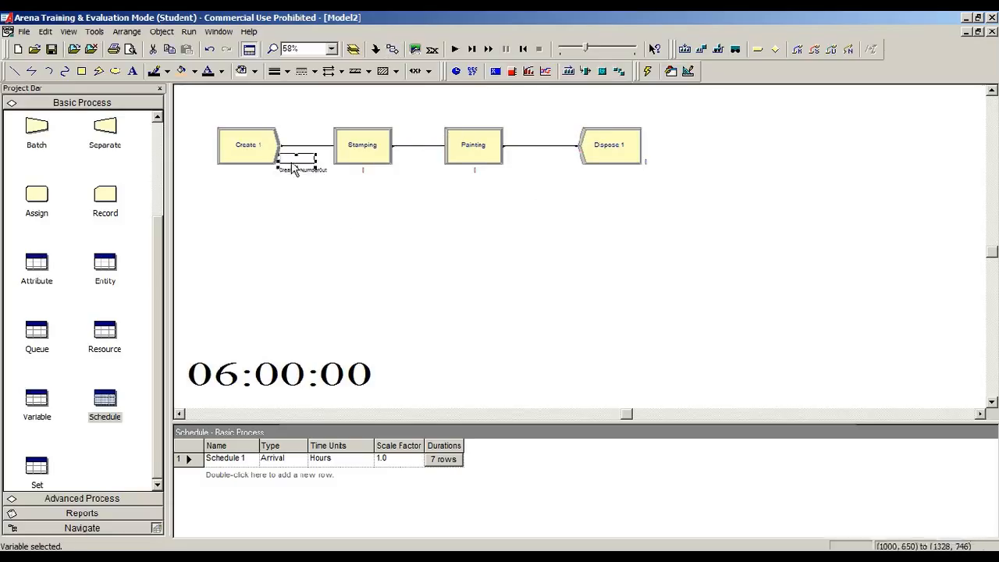
{"action": "left_click", "coordinate": [323, 193]}
{"action": "scroll", "coordinate": [295, 174], "scroll_direction": "up", "scroll_amount": 2}
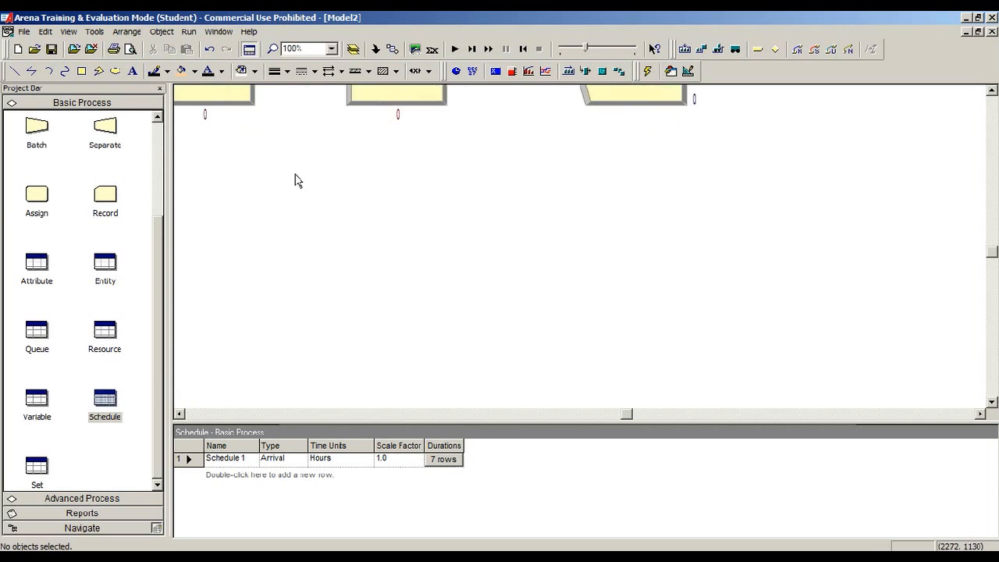
{"action": "scroll", "coordinate": [312, 183], "scroll_direction": "up", "scroll_amount": 2}
{"action": "scroll", "coordinate": [617, 415], "scroll_direction": "right", "scroll_amount": 3}
{"action": "scroll", "coordinate": [615, 414], "scroll_direction": "left", "scroll_amount": 3}
{"action": "left_click", "coordinate": [92, 499]}
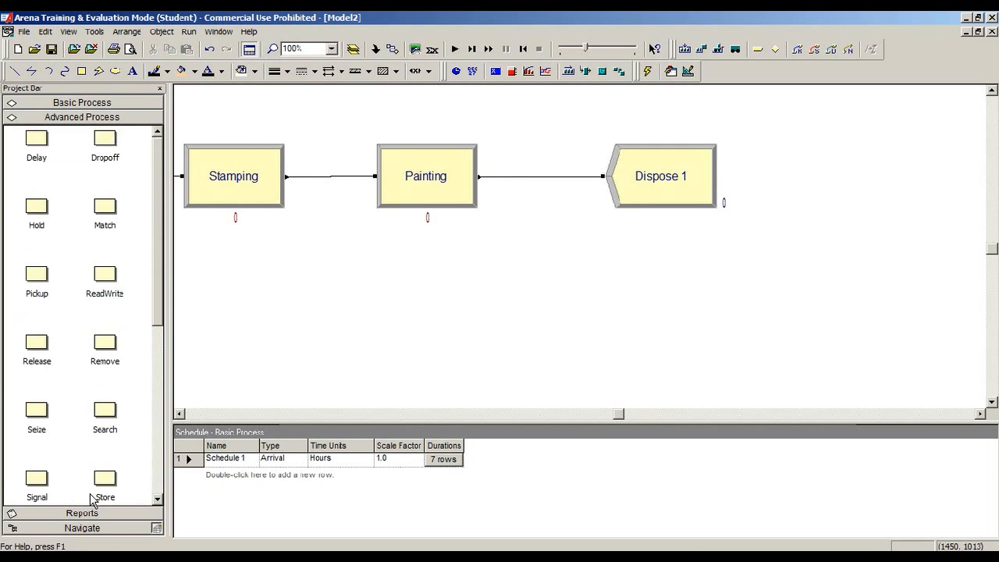
{"action": "left_click", "coordinate": [159, 513]}
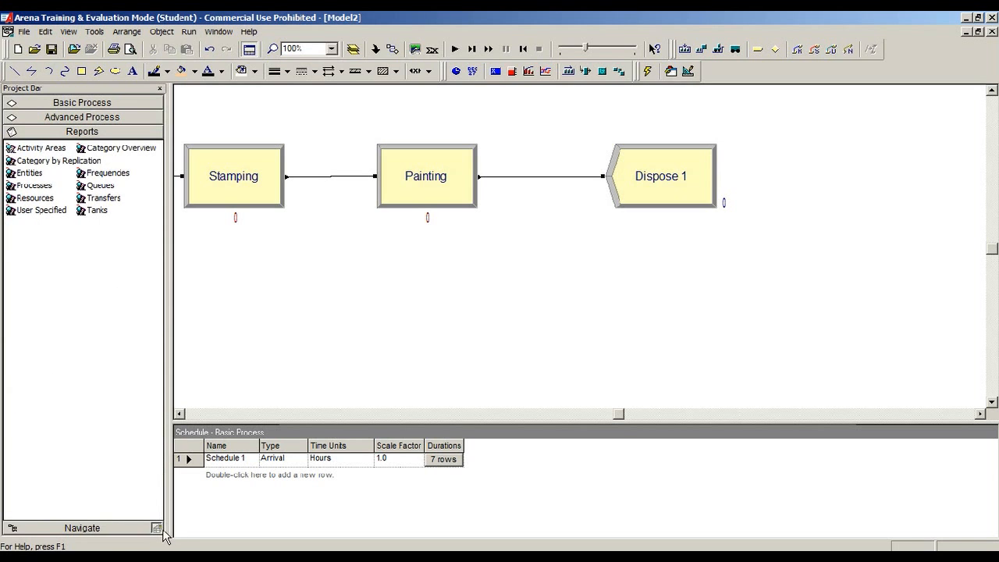
{"action": "left_click", "coordinate": [162, 531]}
{"action": "left_click_drag", "start_coordinate": [92, 236], "coordinate": [64, 231]}
{"action": "left_click", "coordinate": [471, 272]}
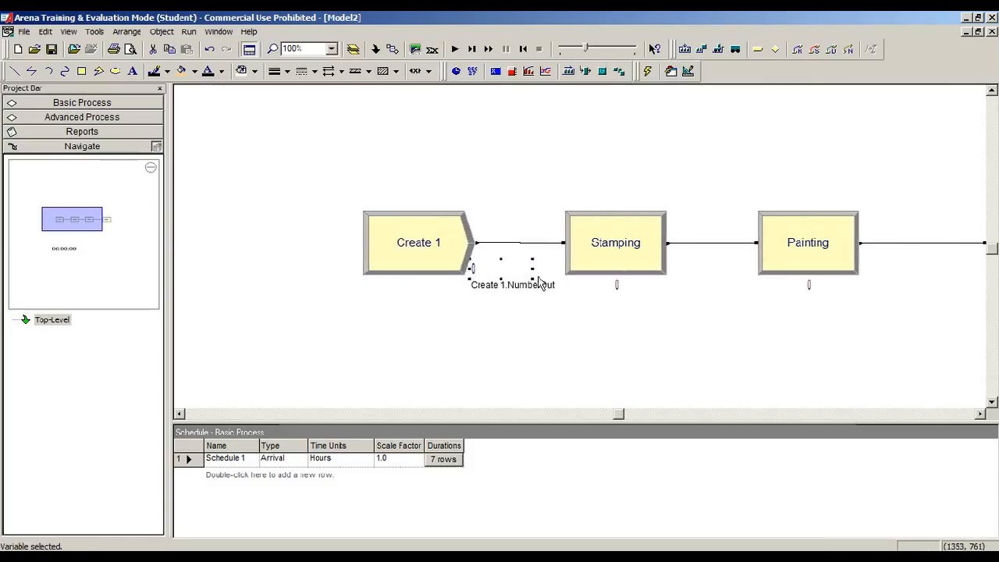
{"action": "left_click_drag", "start_coordinate": [533, 283], "coordinate": [552, 318]}
Enlarge the WIP counters below the Stamping and Painting modules
{"action": "left_click", "coordinate": [631, 286]}
{"action": "left_click", "coordinate": [628, 282]}
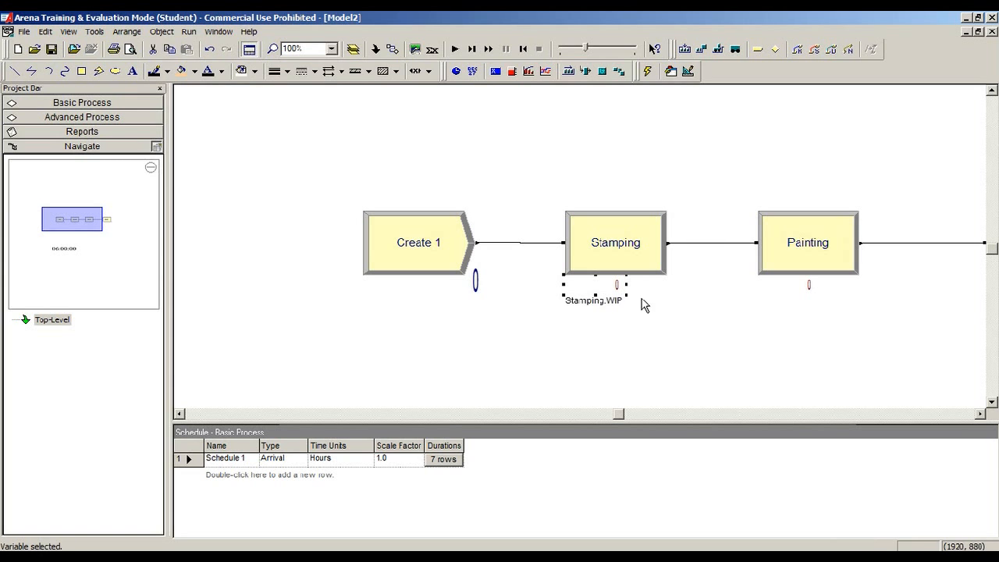
{"action": "left_click_drag", "start_coordinate": [627, 294], "coordinate": [668, 330]}
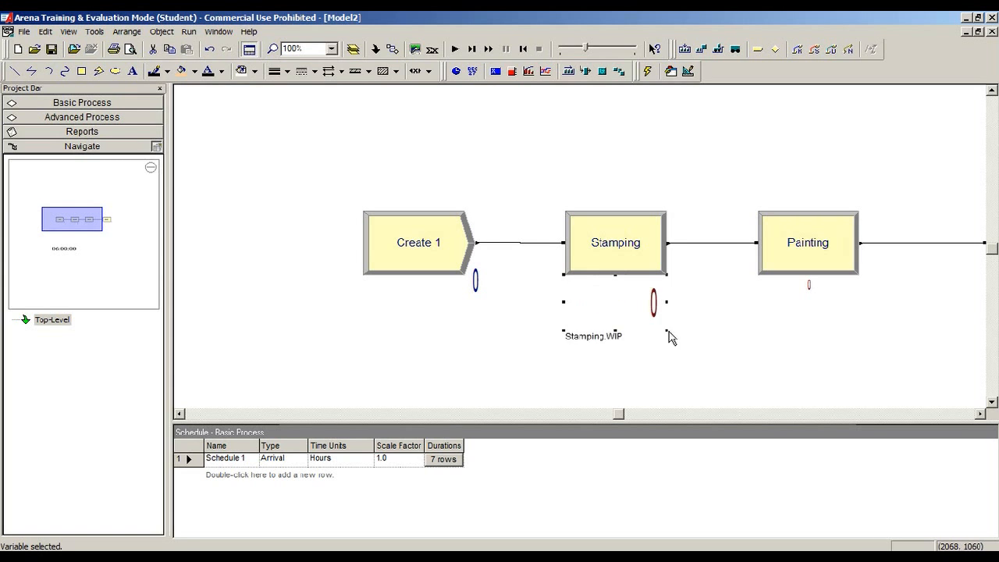
{"action": "left_click_drag", "start_coordinate": [89, 220], "coordinate": [117, 223]}
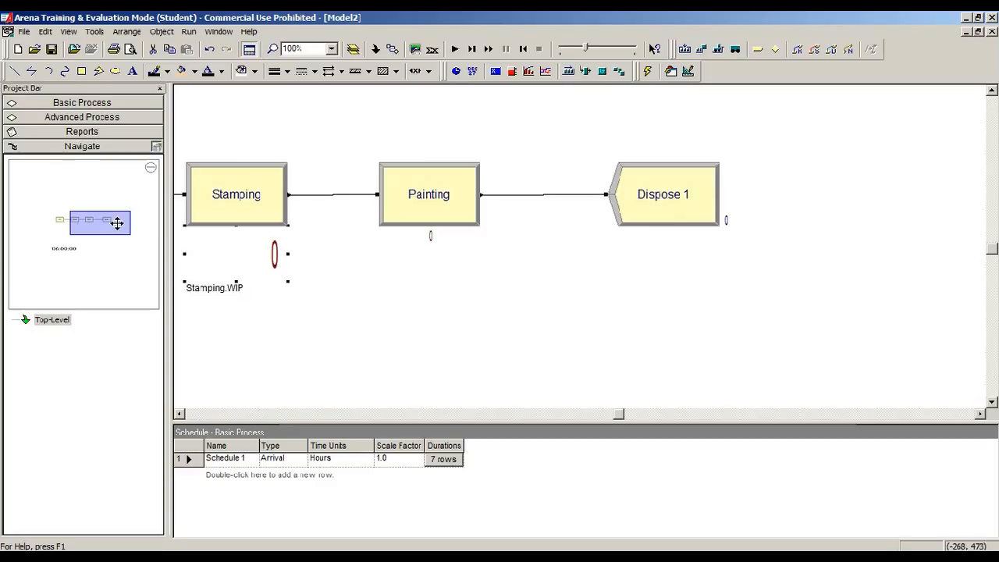
{"action": "left_click", "coordinate": [428, 239]}
{"action": "left_click_drag", "start_coordinate": [439, 249], "coordinate": [481, 274]}
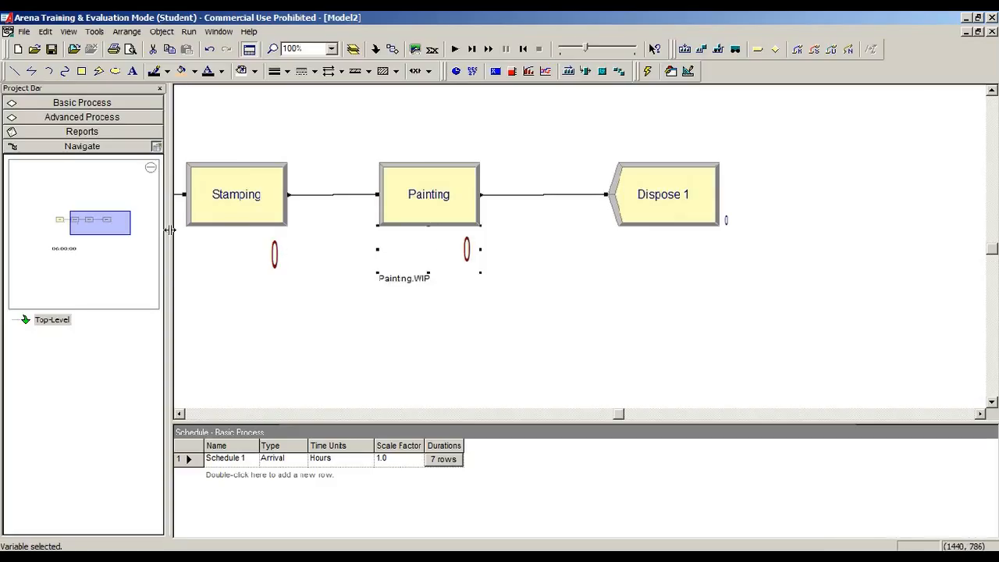
Enlarge the number-out counter beside Dispose 1 and clear the selection
{"action": "left_click", "coordinate": [725, 222]}
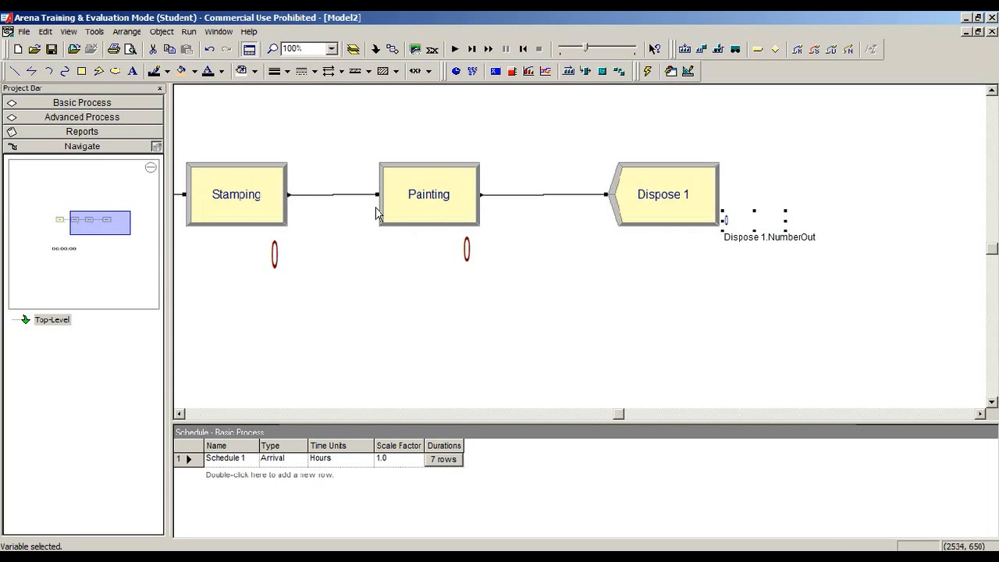
{"action": "left_click", "coordinate": [138, 221]}
{"action": "left_click_drag", "start_coordinate": [690, 225], "coordinate": [722, 262]}
{"action": "mouse_move", "coordinate": [98, 230]}
{"action": "left_mouse_down"}
{"action": "mouse_move", "coordinate": [153, 245]}
{"action": "mouse_move", "coordinate": [106, 224]}
{"action": "left_mouse_up"}
{"action": "left_click", "coordinate": [295, 282]}
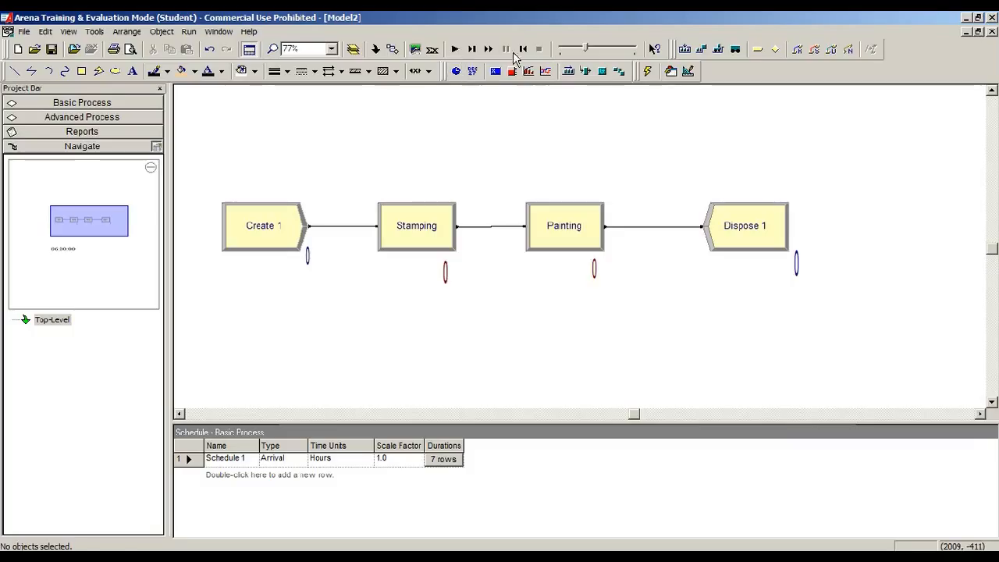
Run the model, pause it, fast-forward and resume the simulation, and end the run
{"action": "left_click", "coordinate": [454, 49]}
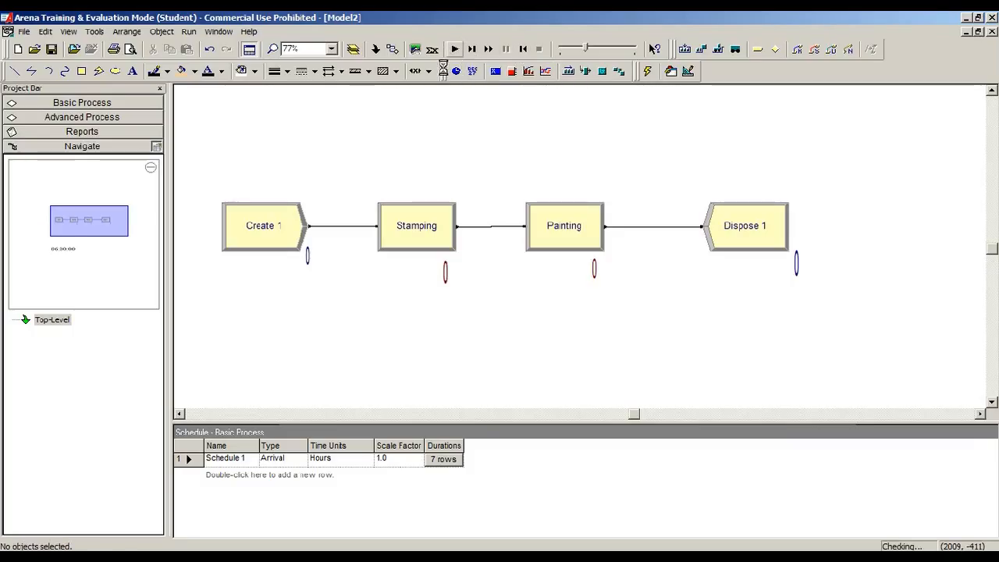
{"action": "left_click", "coordinate": [506, 48]}
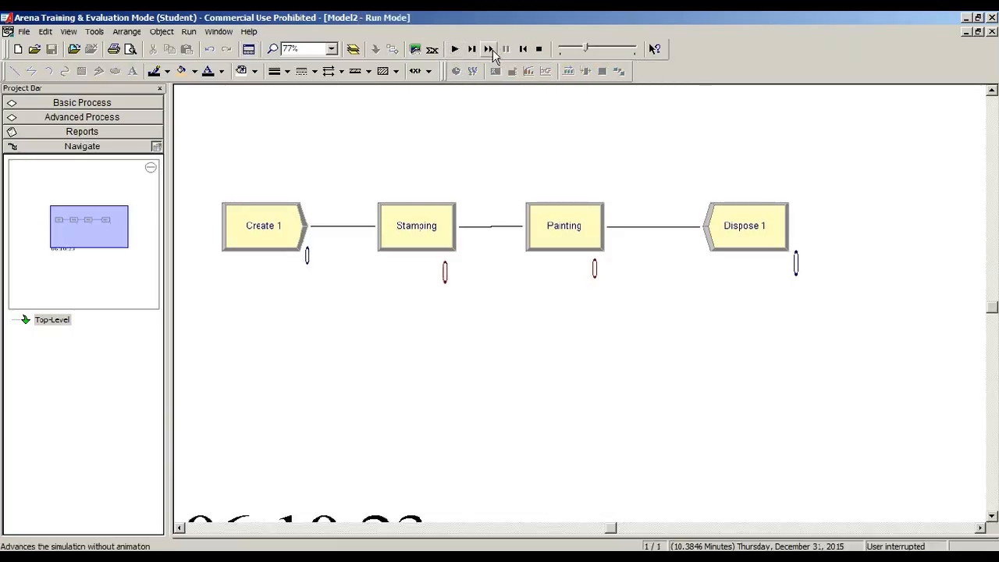
{"action": "left_click", "coordinate": [489, 49]}
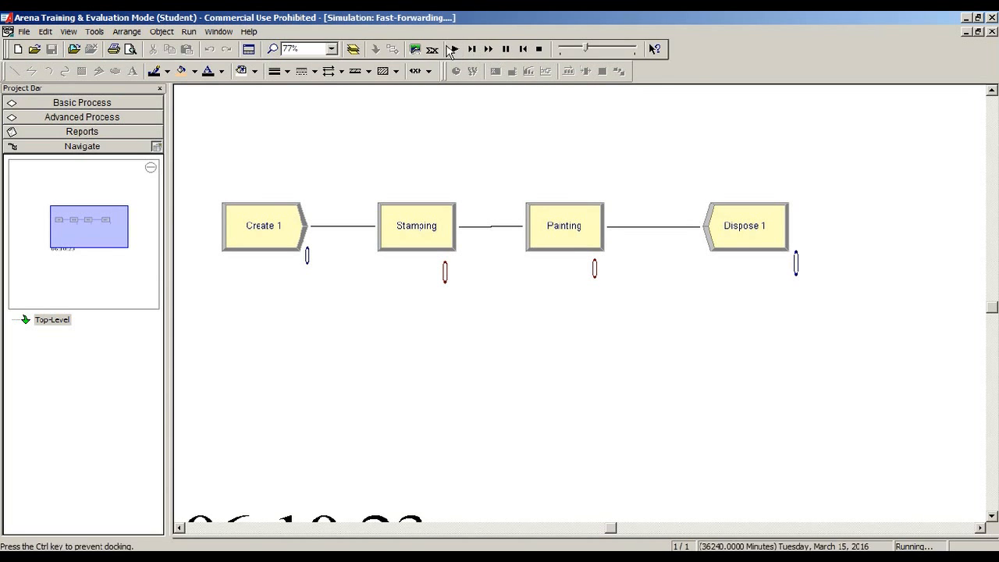
{"action": "left_click", "coordinate": [457, 49]}
{"action": "left_click", "coordinate": [538, 49]}
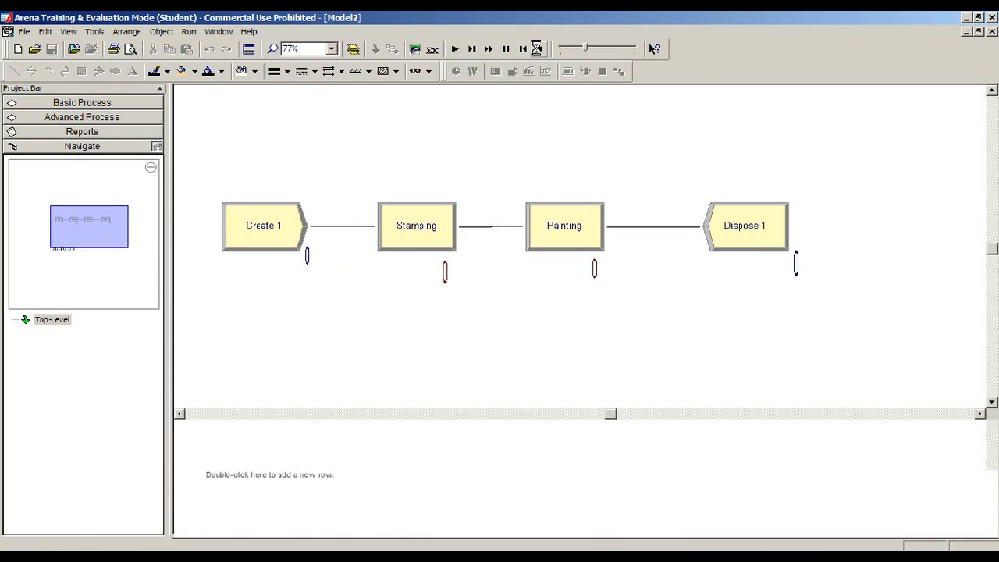
Restart the simulation, advance it by a single step, and end the run
{"action": "left_click", "coordinate": [457, 49]}
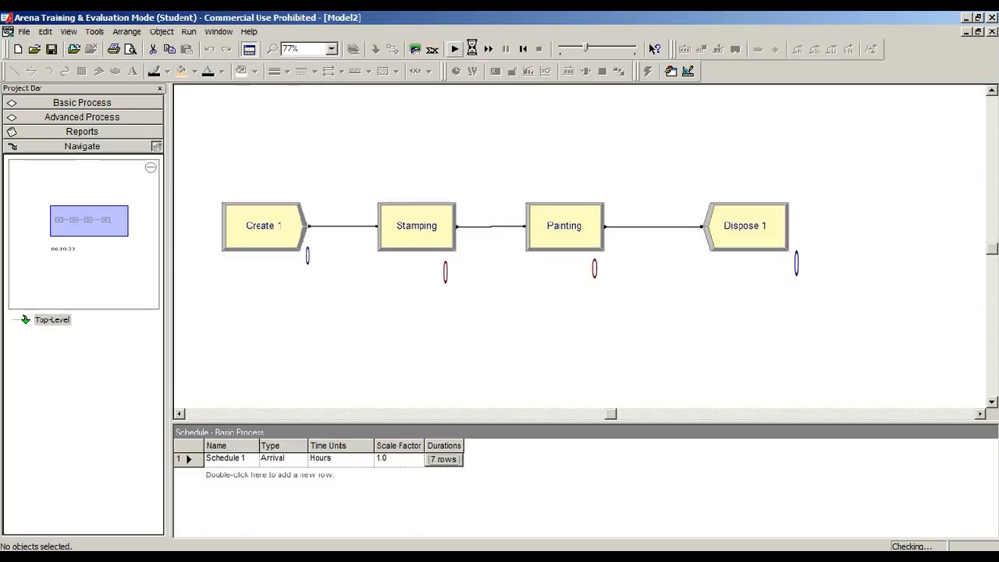
{"action": "left_click", "coordinate": [472, 50]}
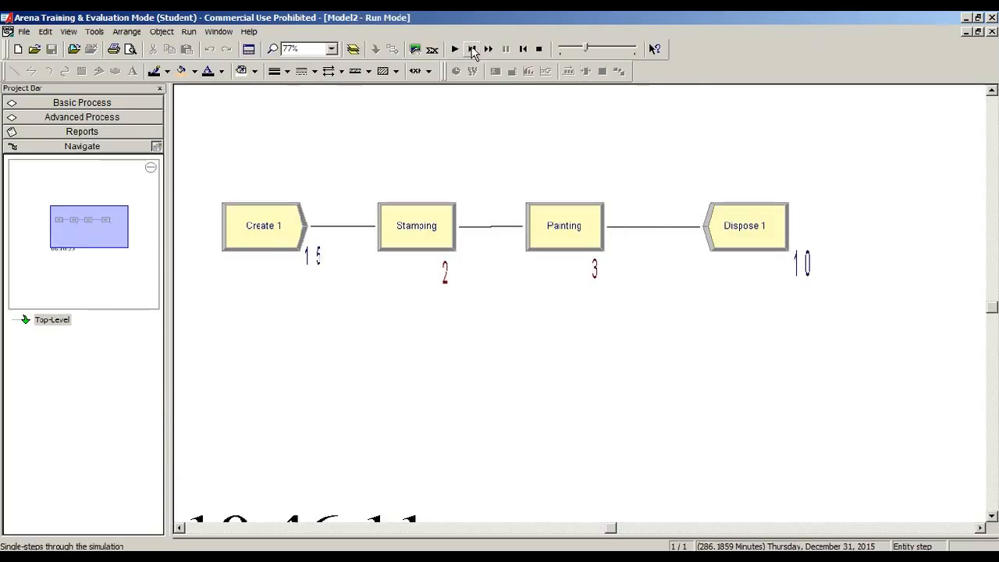
{"action": "left_click", "coordinate": [539, 49]}
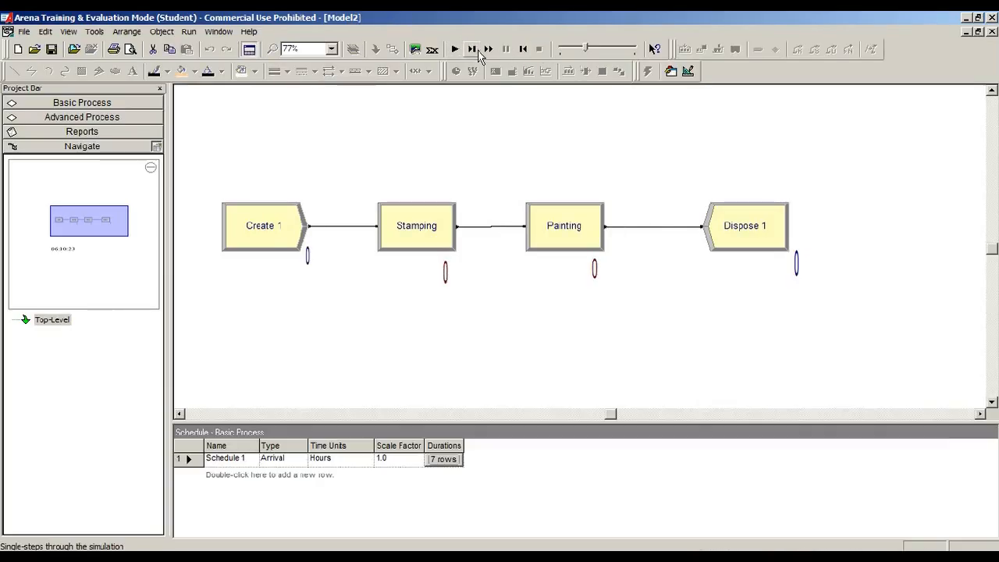
Move the clock up to sit directly below the Create 1 and Stamping modules and clear the selection
{"action": "key", "text": "minus"}
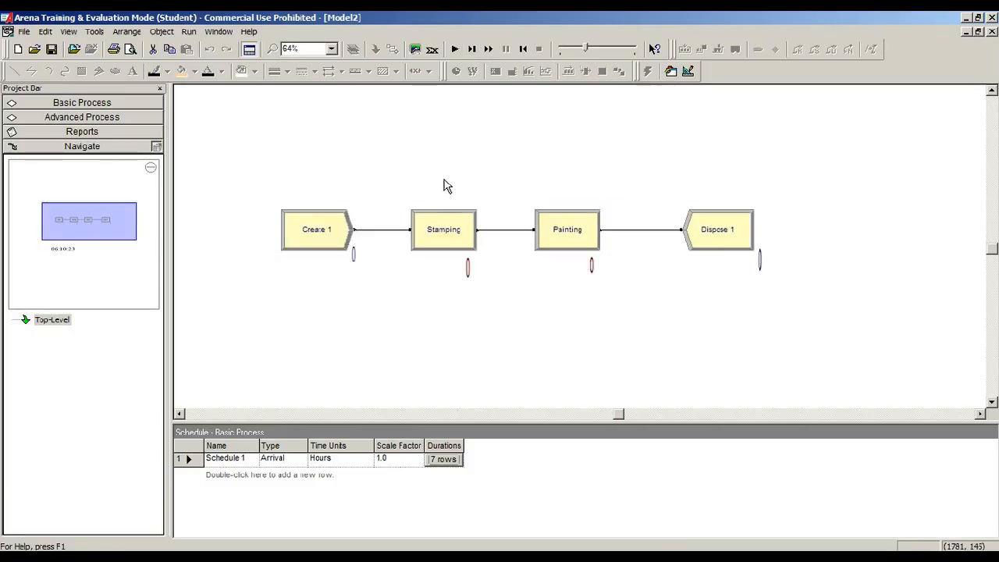
{"action": "key", "text": "minus"}
{"action": "key", "text": "Down"}
{"action": "key", "text": "Down"}
{"action": "key", "text": "Down"}
{"action": "key", "text": "Up"}
{"action": "left_click_drag", "start_coordinate": [424, 329], "coordinate": [423, 186]}
{"action": "key", "text": "Up"}
{"action": "key", "text": "Up"}
{"action": "key", "text": "plus"}
{"action": "key", "text": "plus"}
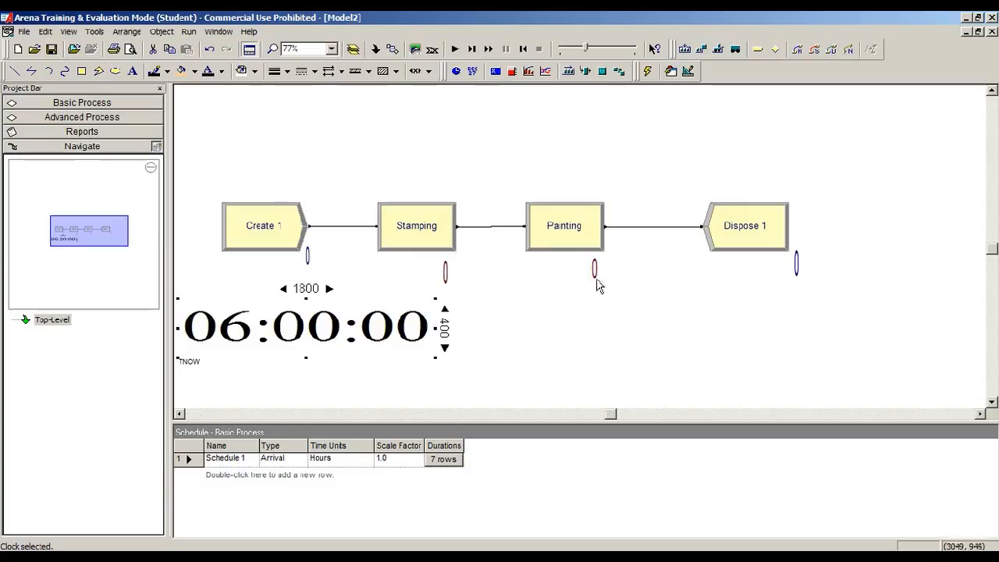
{"action": "left_click_drag", "start_coordinate": [118, 230], "coordinate": [109, 229]}
{"action": "left_click", "coordinate": [262, 163]}
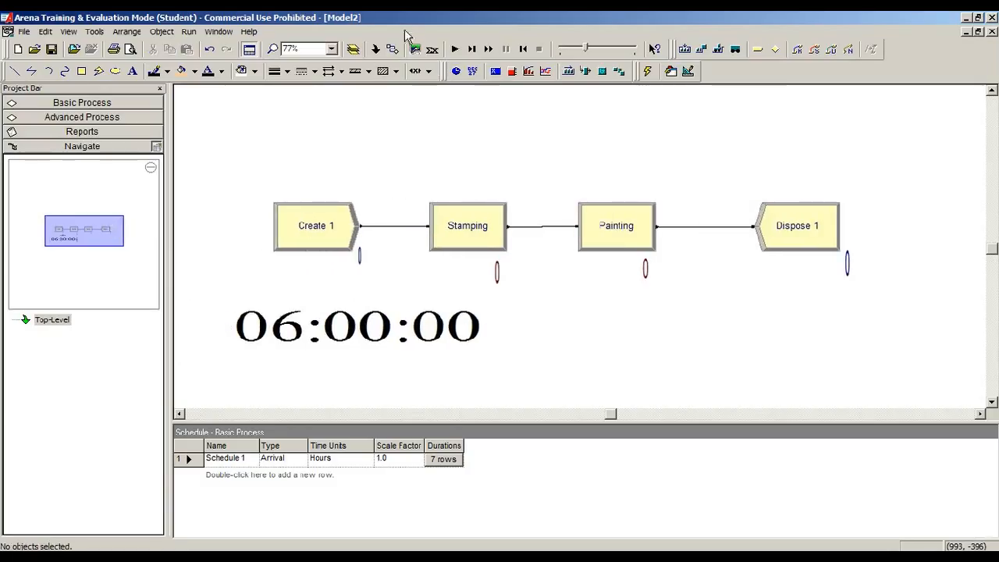
Single-step the simulation through its first events and display the Process module data below the model
{"action": "left_click", "coordinate": [473, 50]}
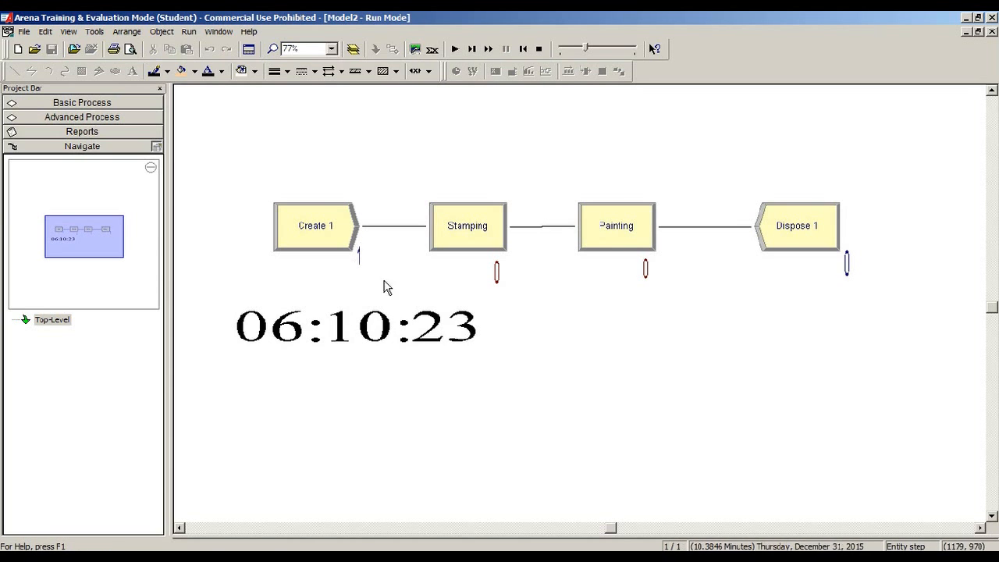
{"action": "left_click", "coordinate": [484, 50]}
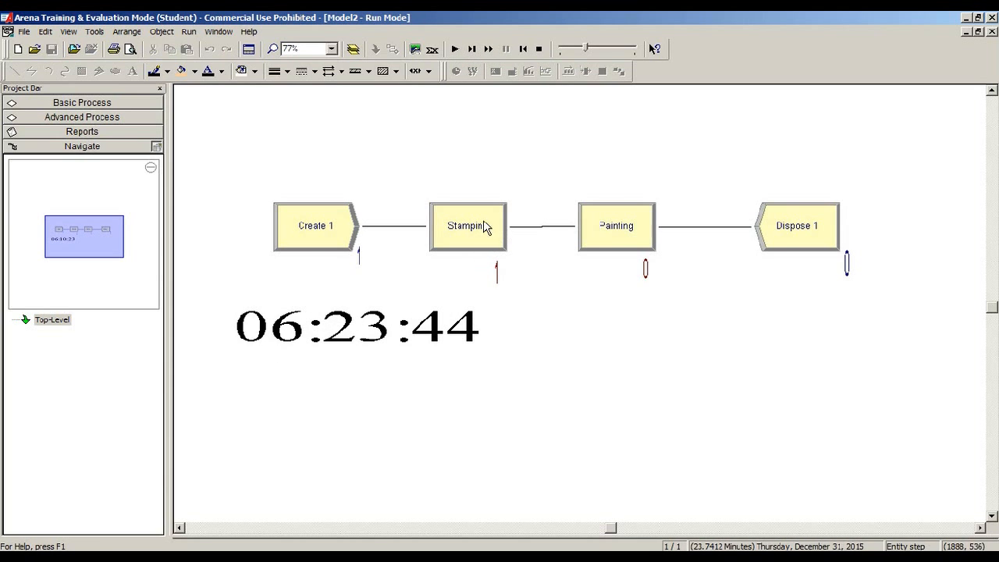
{"action": "left_click", "coordinate": [112, 118]}
{"action": "left_click", "coordinate": [116, 105]}
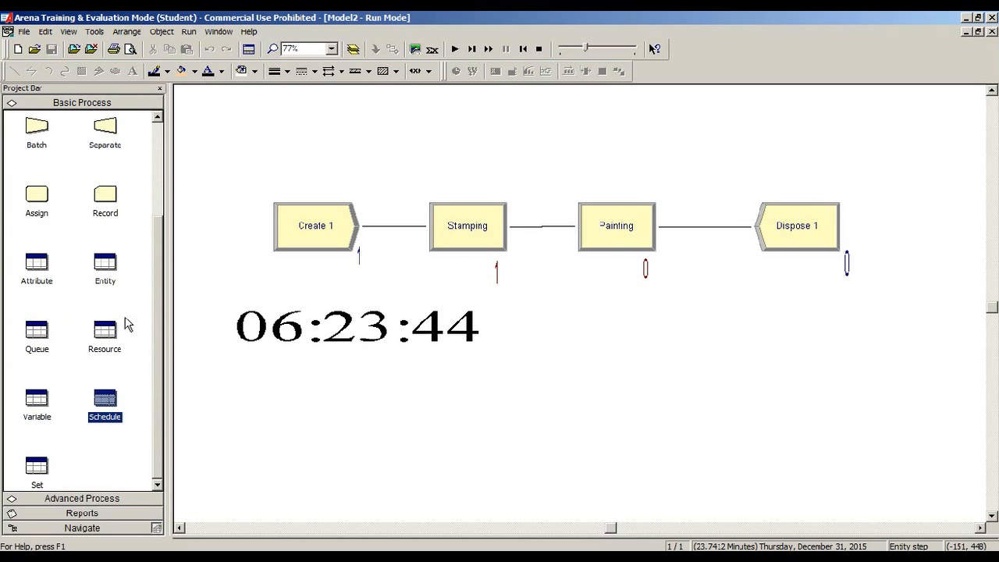
{"action": "left_click", "coordinate": [39, 196]}
{"action": "scroll", "coordinate": [43, 195], "scroll_direction": "up", "scroll_amount": 2}
{"action": "left_click", "coordinate": [45, 191]}
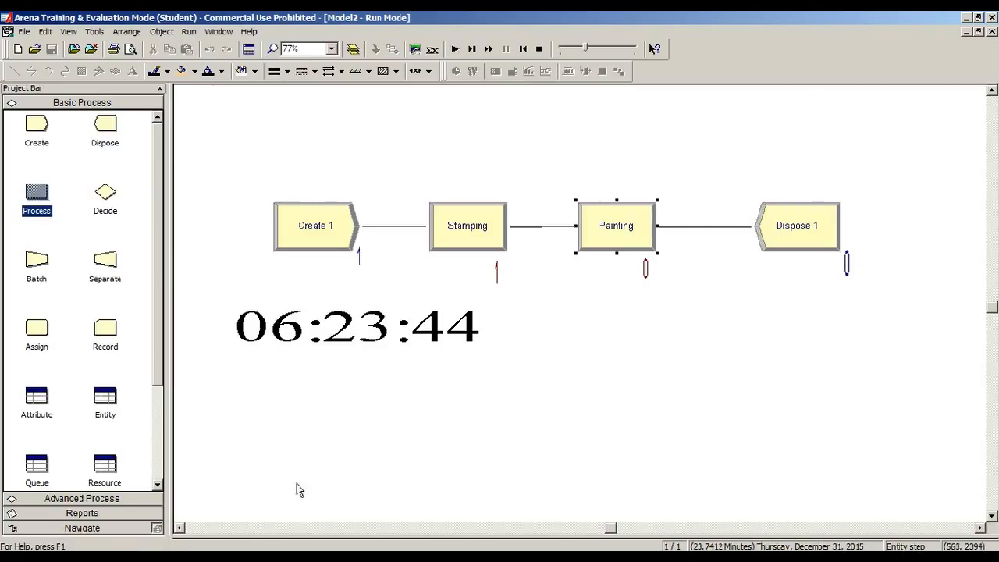
{"action": "left_click_drag", "start_coordinate": [328, 535], "coordinate": [318, 444]}
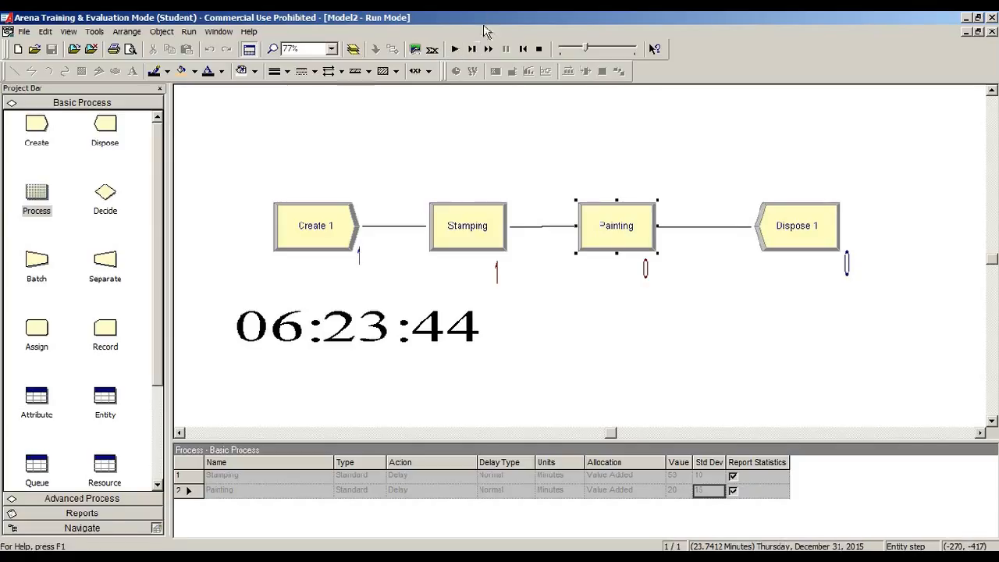
Keep single-stepping the simulation until the first entity enters Painting, and end the run
{"action": "left_click", "coordinate": [474, 49]}
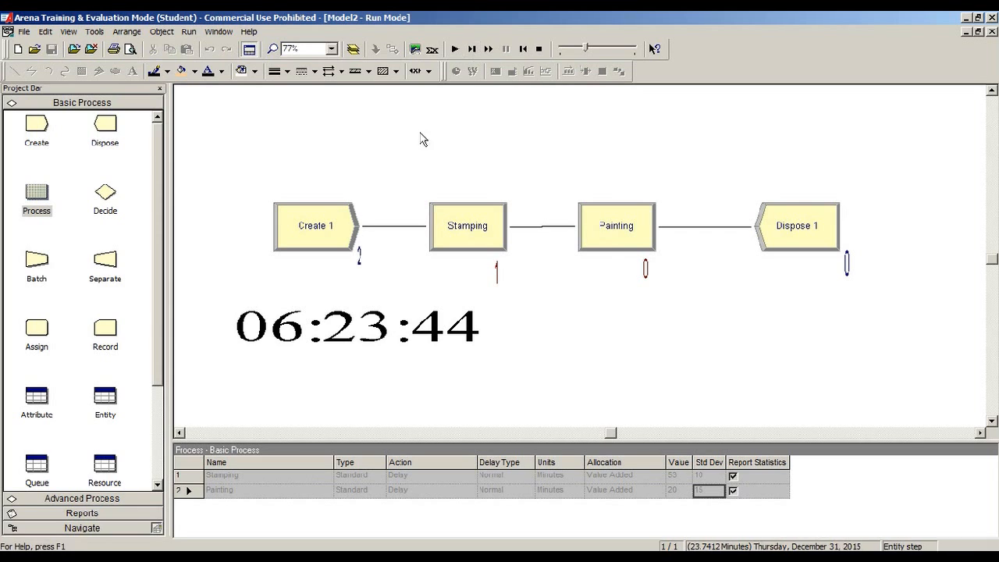
{"action": "left_click", "coordinate": [472, 49]}
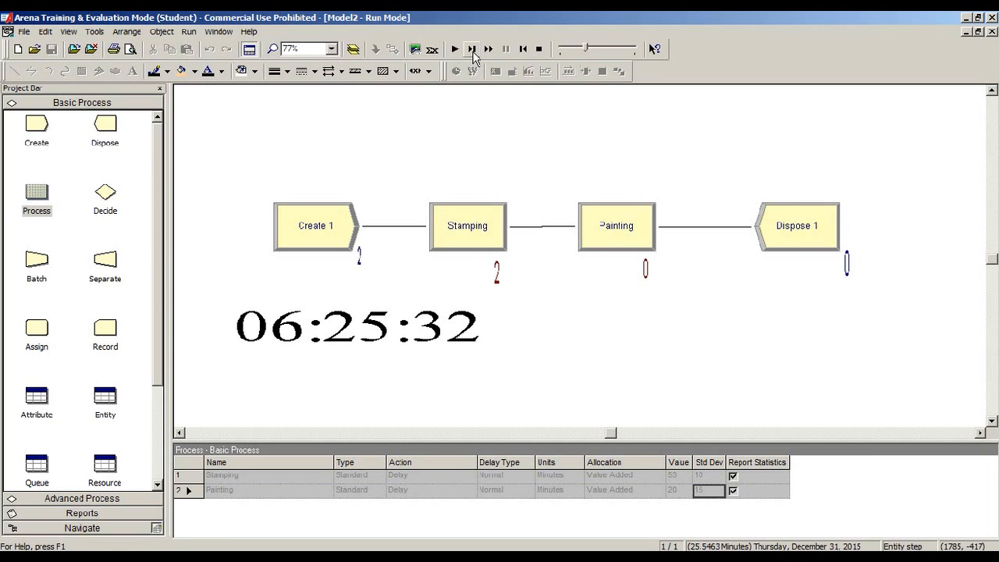
{"action": "left_click", "coordinate": [472, 49]}
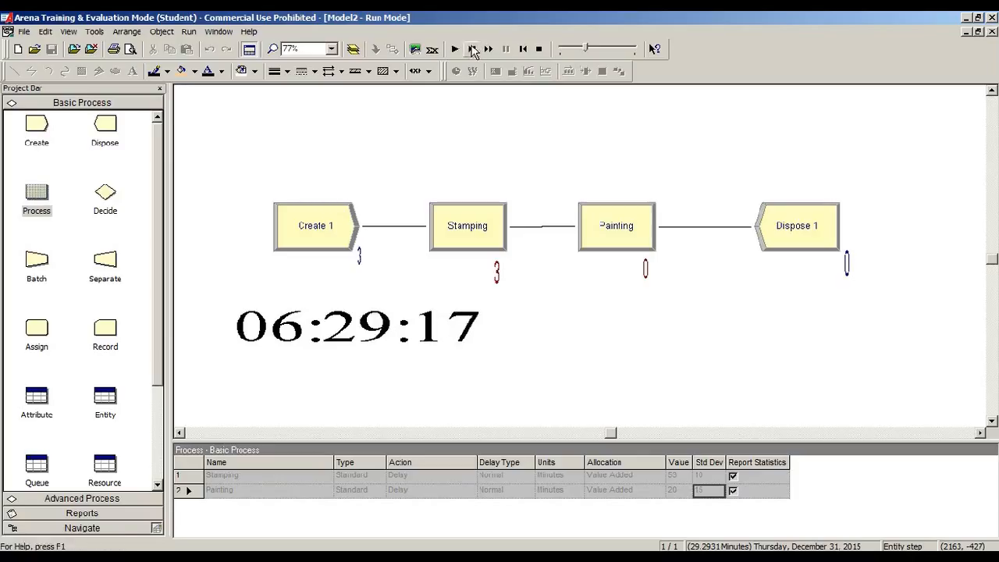
{"action": "left_click", "coordinate": [472, 49]}
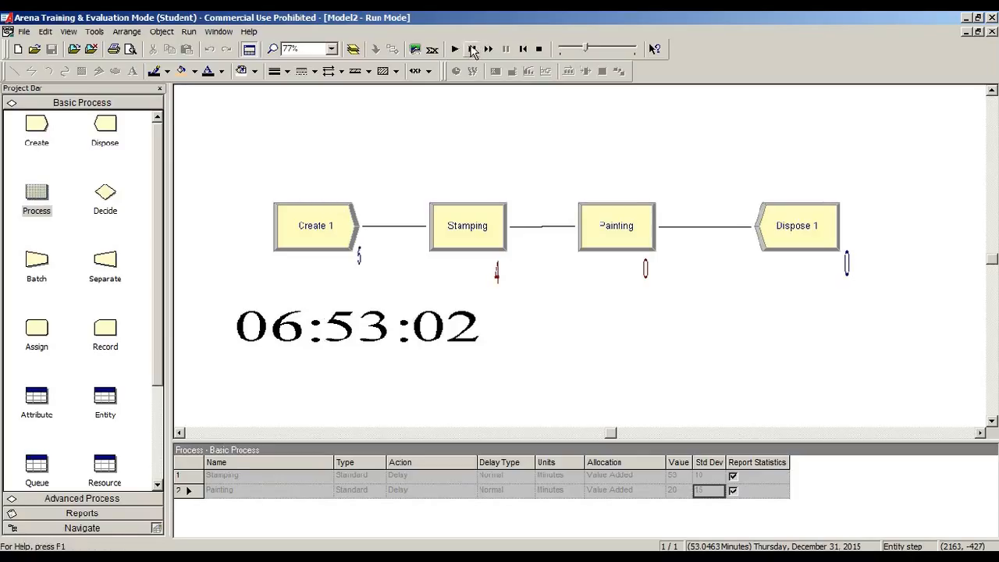
{"action": "left_click", "coordinate": [472, 49]}
{"action": "left_click", "coordinate": [473, 49]}
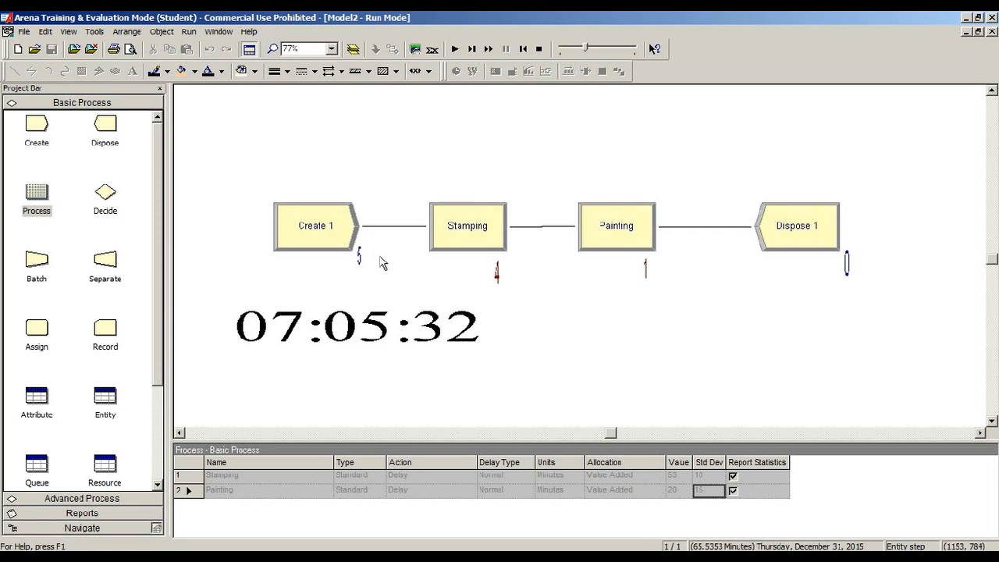
{"action": "left_click", "coordinate": [539, 48]}
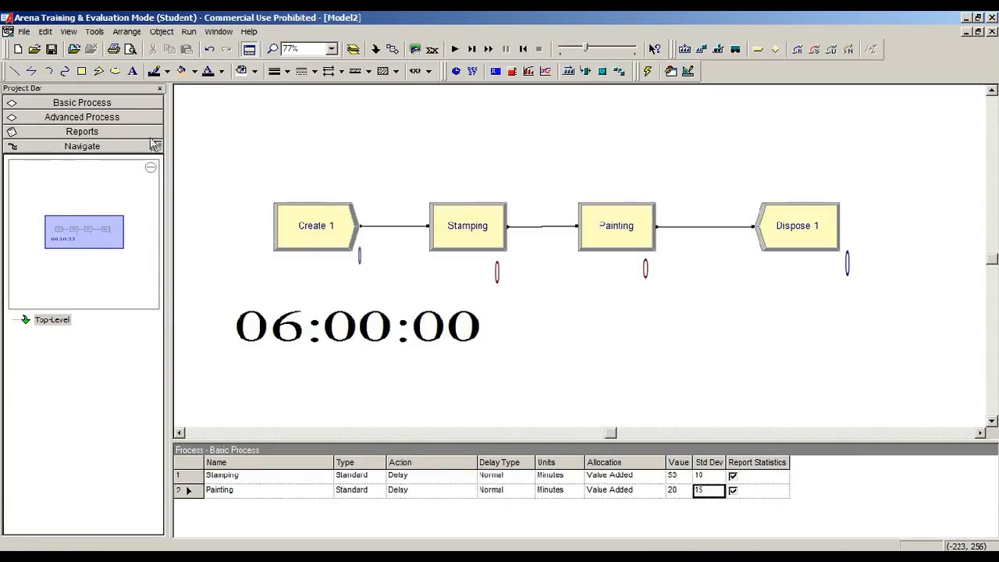
Move Create 1, Stamping, Painting and Dispose 1 up into a wider-spaced row well above the clock
{"action": "left_click", "coordinate": [134, 103]}
{"action": "left_click_drag", "start_coordinate": [317, 220], "coordinate": [246, 141]}
{"action": "left_click_drag", "start_coordinate": [443, 226], "coordinate": [450, 134]}
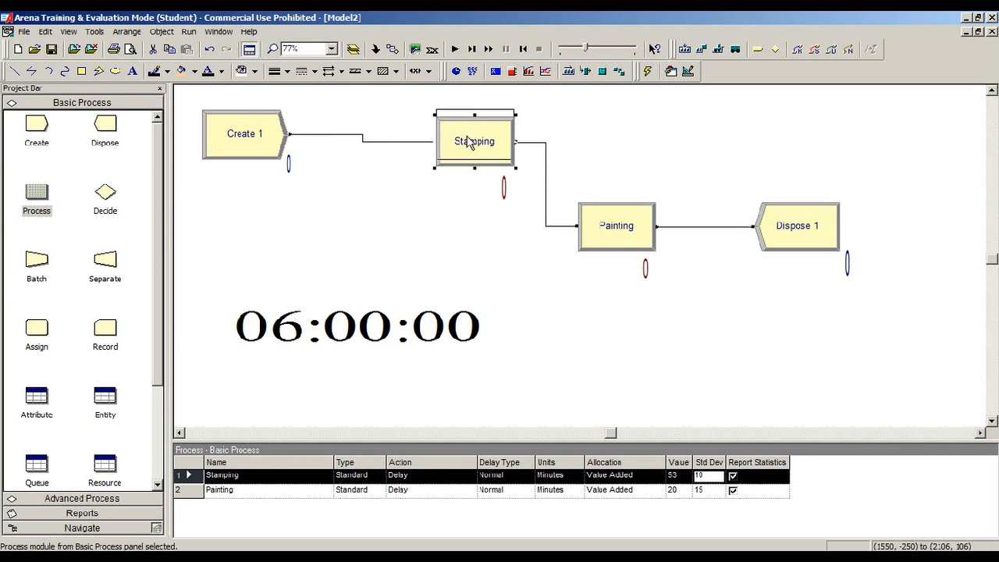
{"action": "mouse_move", "coordinate": [629, 240]}
{"action": "left_mouse_down"}
{"action": "mouse_move", "coordinate": [652, 156]}
{"action": "mouse_move", "coordinate": [668, 145]}
{"action": "left_mouse_up"}
{"action": "mouse_move", "coordinate": [797, 222]}
{"action": "left_mouse_down"}
{"action": "mouse_move", "coordinate": [887, 157]}
{"action": "mouse_move", "coordinate": [881, 130]}
{"action": "left_mouse_up"}
{"action": "left_click", "coordinate": [796, 248]}
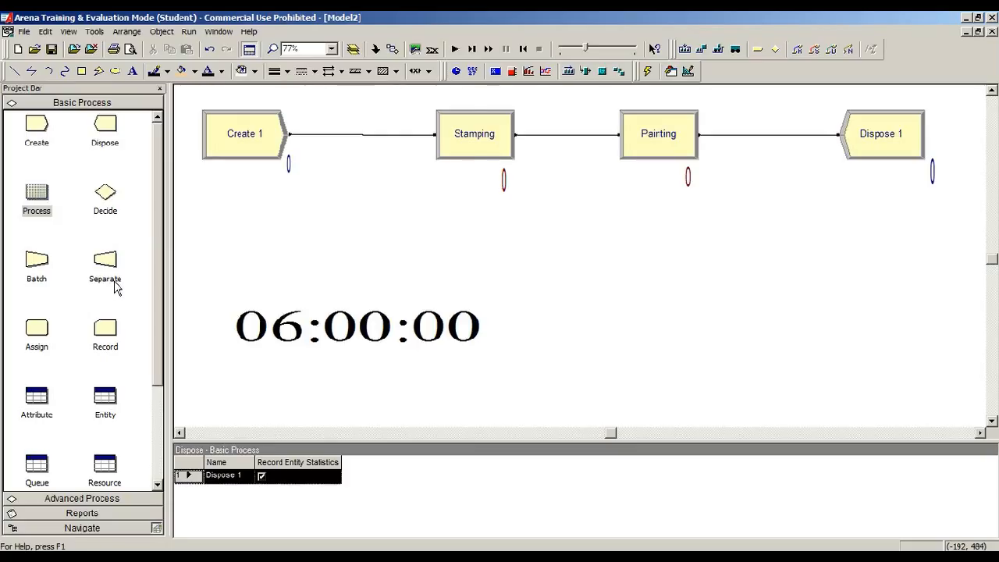
{"action": "left_click", "coordinate": [484, 131]}
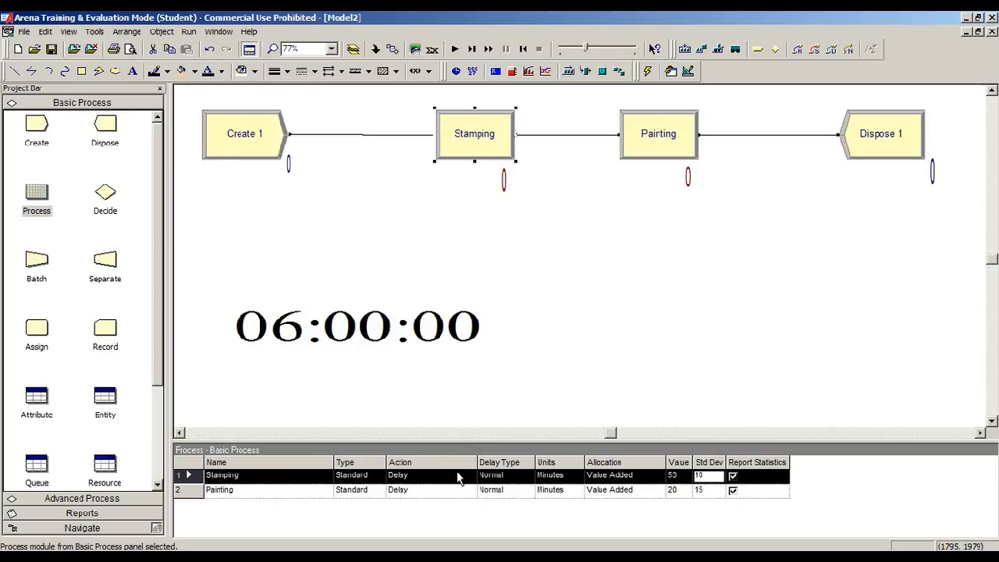
{"action": "left_click", "coordinate": [218, 148]}
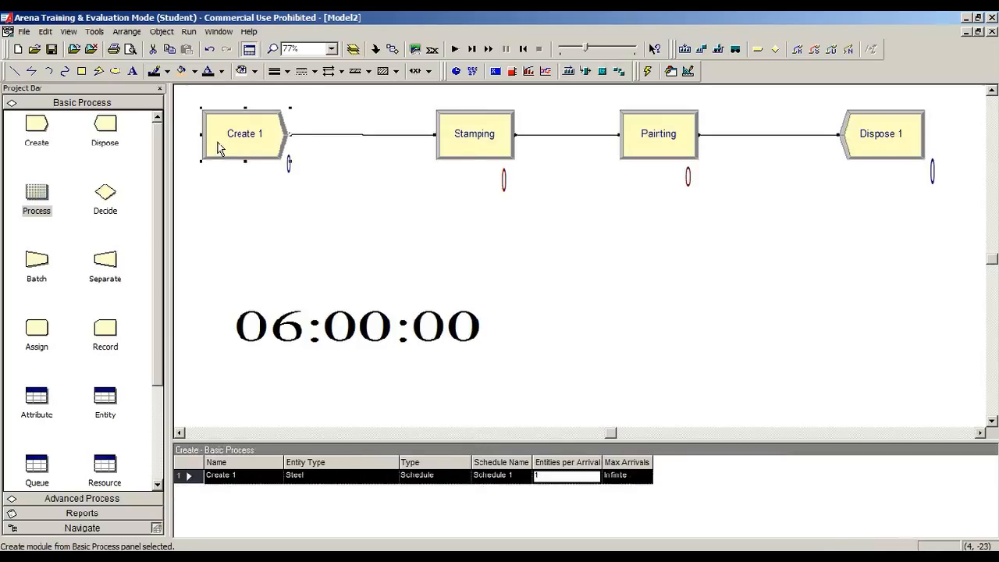
{"action": "left_click", "coordinate": [448, 139]}
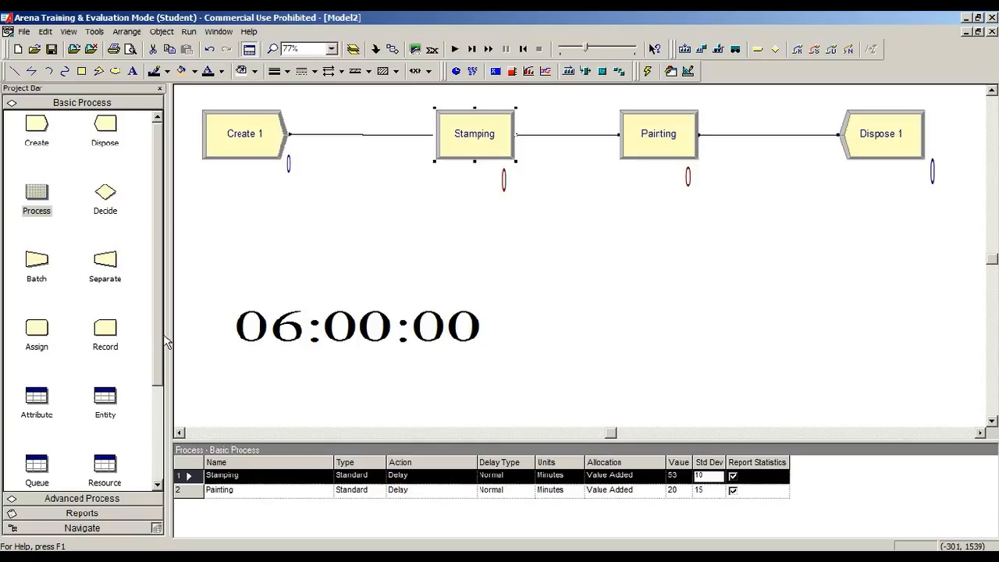
Place a Hold module from the Advanced Process template between Create 1 and the clock
{"action": "left_click_drag", "start_coordinate": [157, 346], "coordinate": [159, 363]}
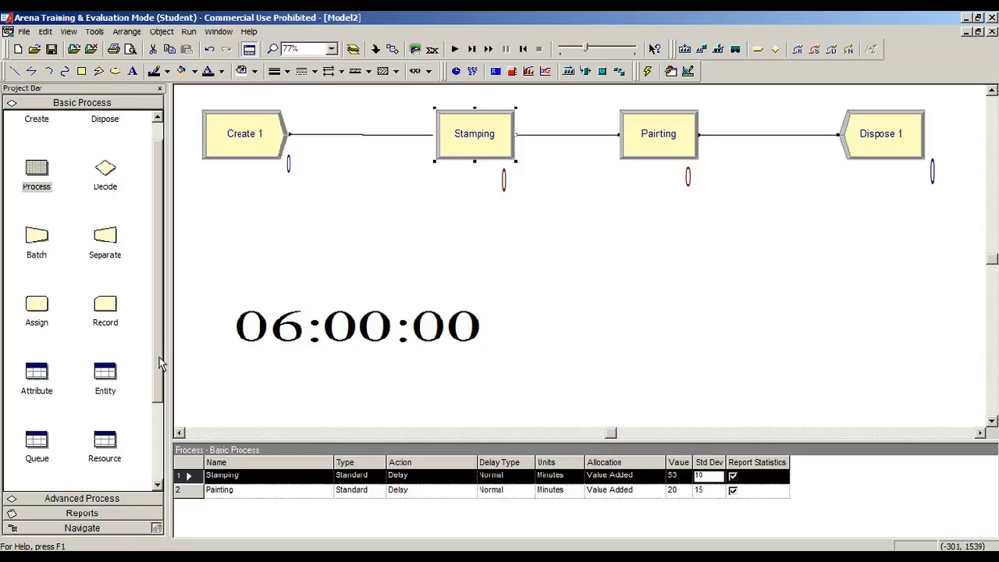
{"action": "left_click_drag", "start_coordinate": [159, 363], "coordinate": [144, 460]}
{"action": "left_click_drag", "start_coordinate": [158, 403], "coordinate": [154, 481]}
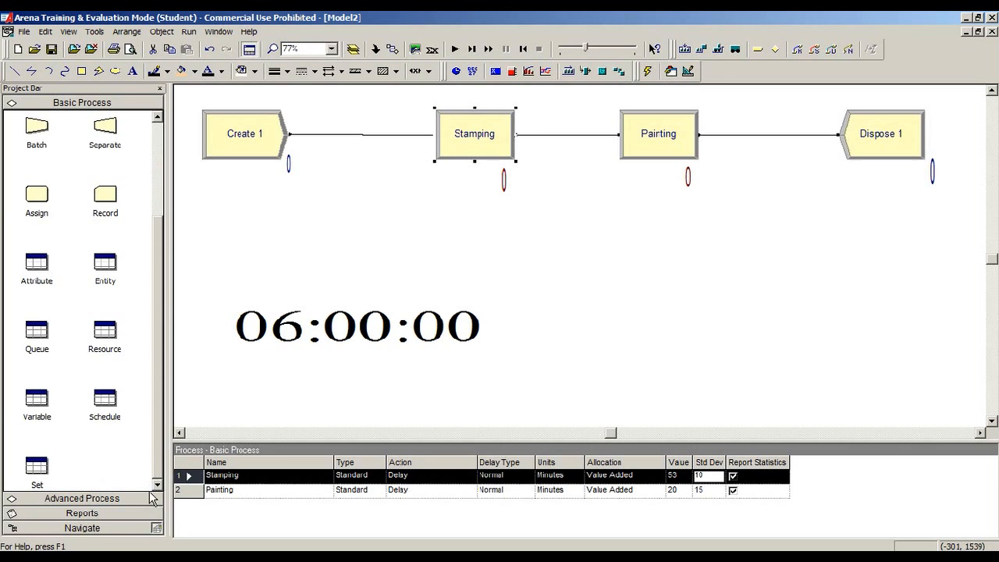
{"action": "left_click", "coordinate": [120, 499]}
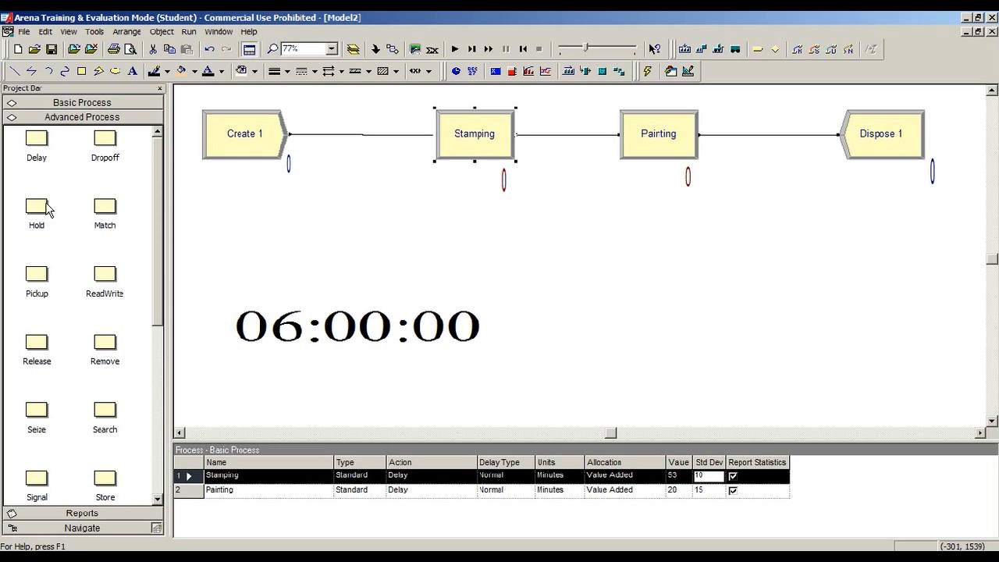
{"action": "left_click_drag", "start_coordinate": [35, 219], "coordinate": [250, 267]}
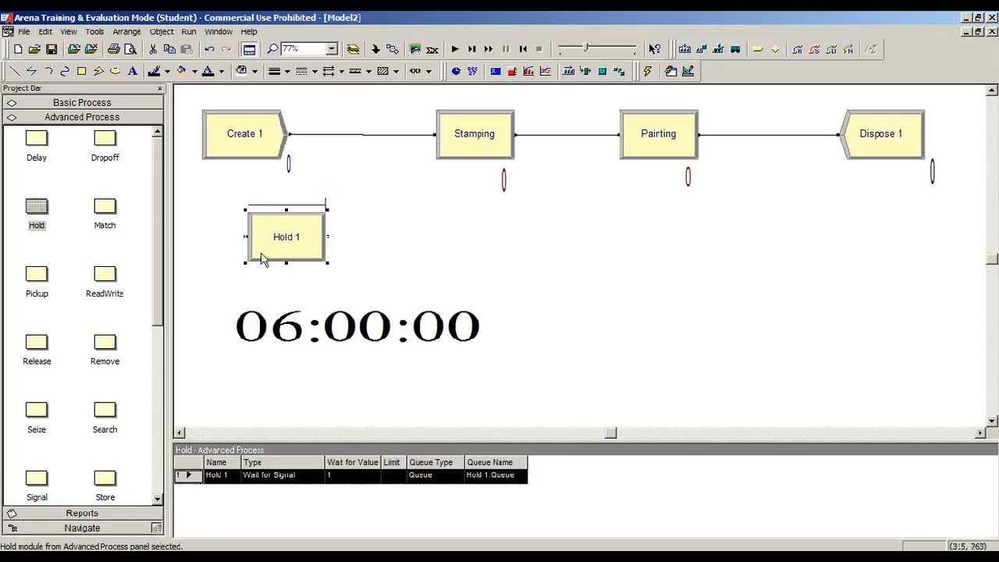
Move Stamping and Painting below the main row and place Hold 1 between Create 1 and Stamping
{"action": "left_click", "coordinate": [243, 158]}
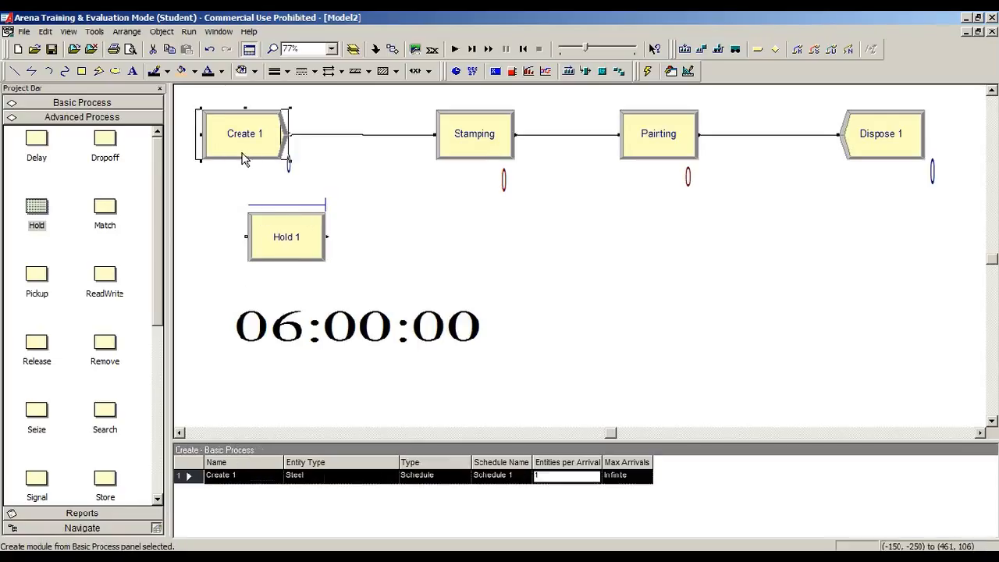
{"action": "left_click_drag", "start_coordinate": [243, 158], "coordinate": [237, 158]}
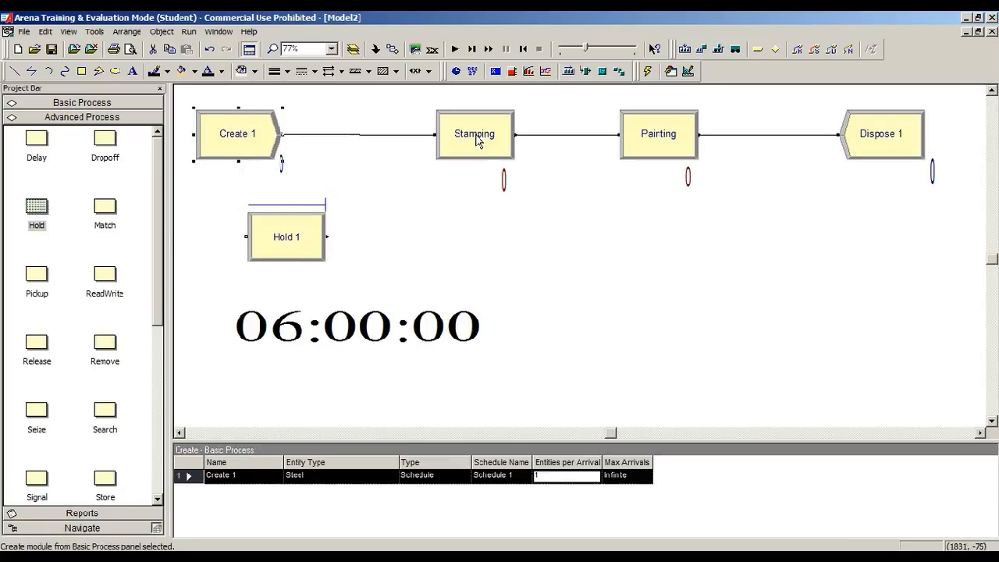
{"action": "left_click_drag", "start_coordinate": [315, 221], "coordinate": [369, 209]}
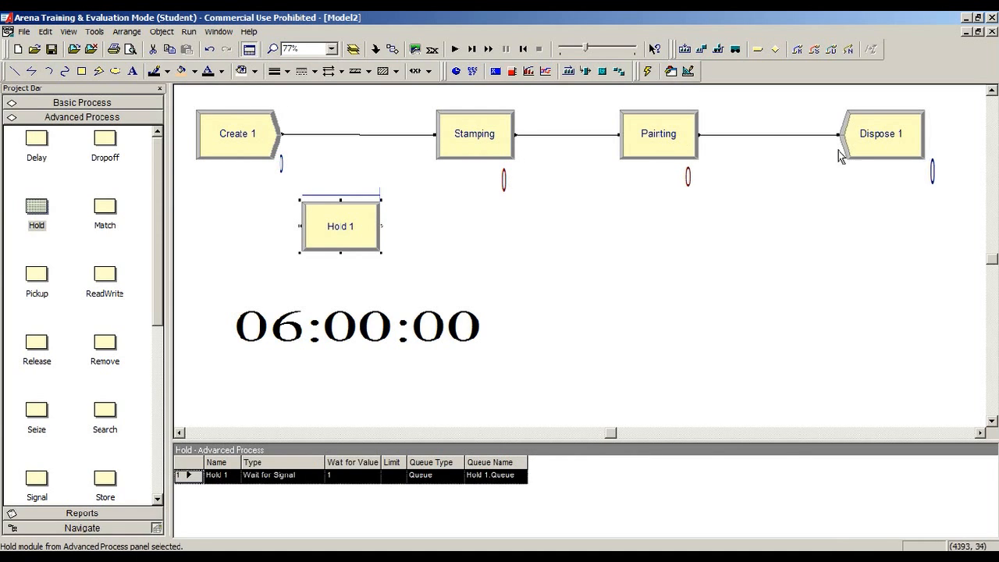
{"action": "left_click", "coordinate": [647, 148]}
{"action": "left_click_drag", "start_coordinate": [647, 148], "coordinate": [654, 269]}
{"action": "left_click_drag", "start_coordinate": [498, 152], "coordinate": [512, 251]}
{"action": "left_click_drag", "start_coordinate": [655, 263], "coordinate": [667, 232]}
{"action": "left_click_drag", "start_coordinate": [484, 239], "coordinate": [512, 239]}
{"action": "left_click_drag", "start_coordinate": [346, 228], "coordinate": [335, 177]}
Delete the connection between Create 1 and Stamping
{"action": "left_click", "coordinate": [382, 136]}
{"action": "left_click", "coordinate": [381, 136]}
{"action": "key", "text": "Delete"}
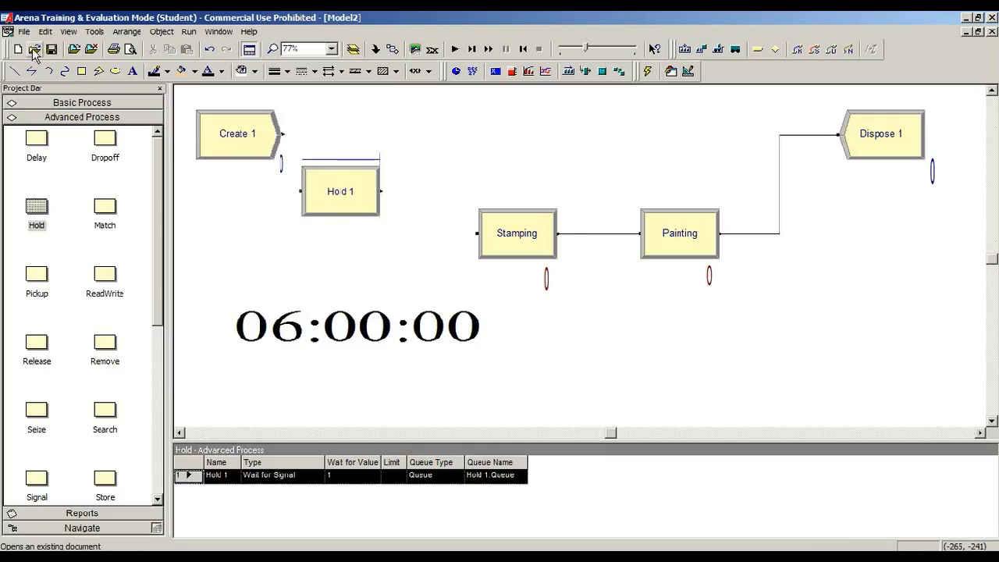
{"action": "right_click", "coordinate": [126, 161]}
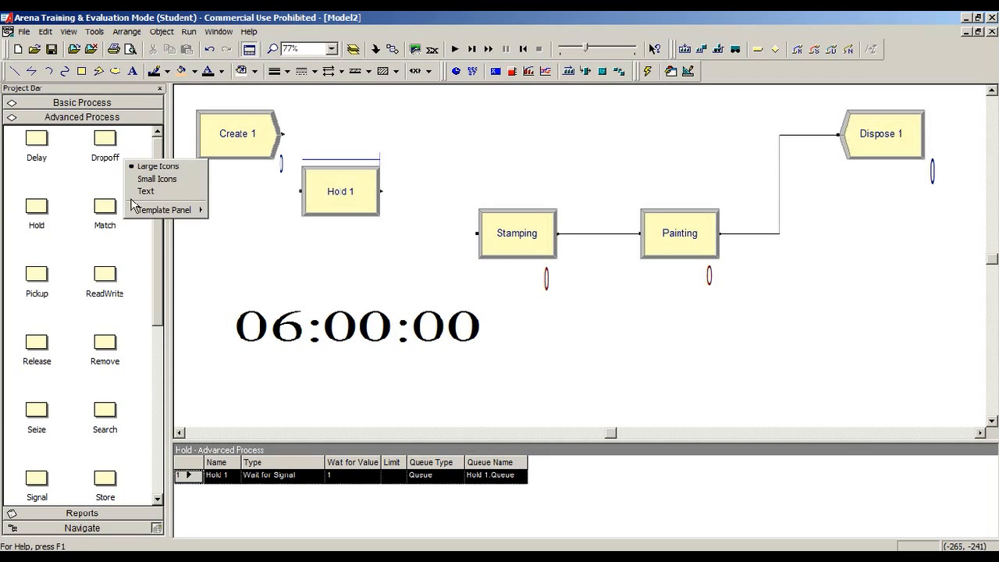
{"action": "mouse_move", "coordinate": [178, 209]}
{"action": "left_click", "coordinate": [226, 211]}
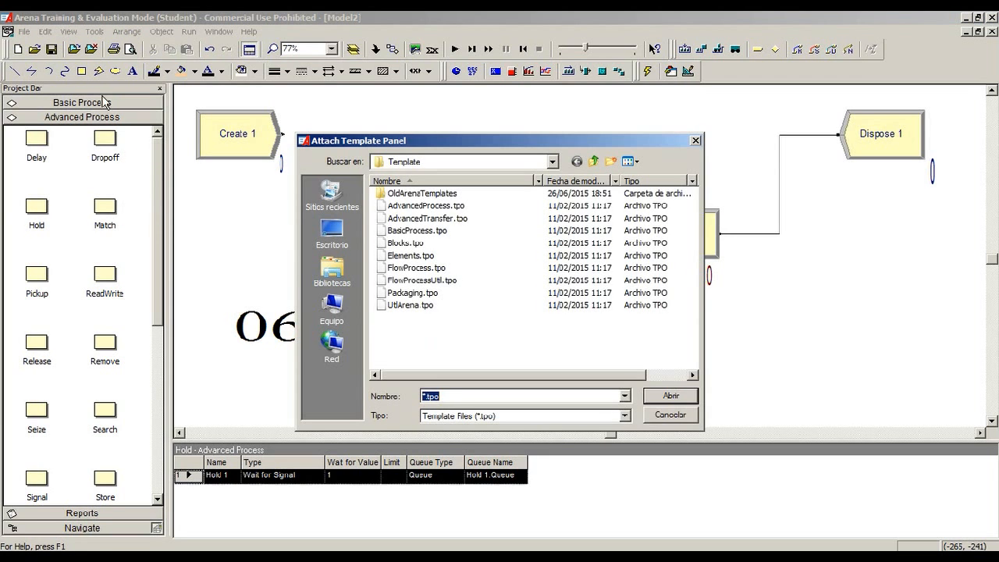
{"action": "left_click", "coordinate": [403, 204]}
{"action": "left_click", "coordinate": [405, 218]}
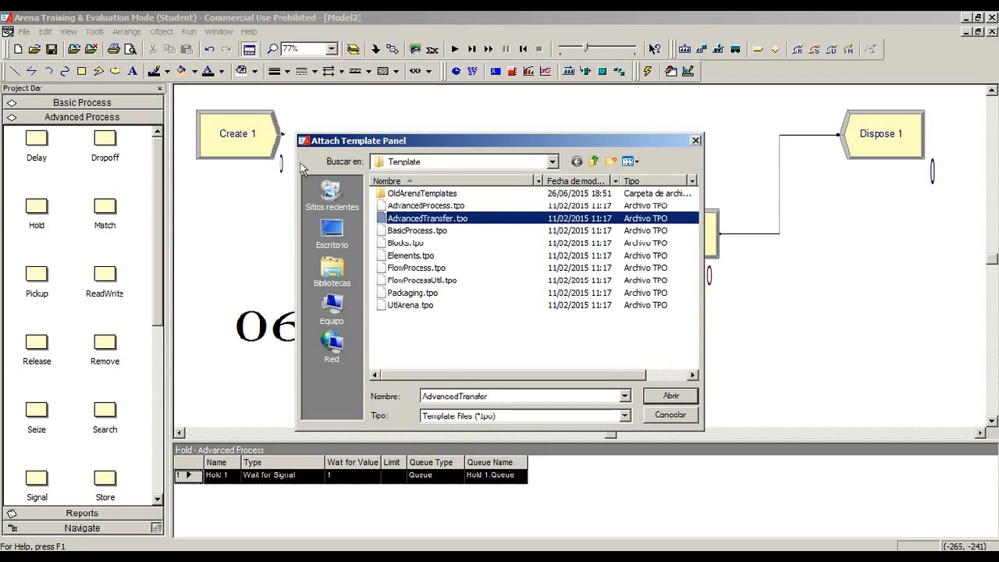
{"action": "left_click", "coordinate": [446, 205]}
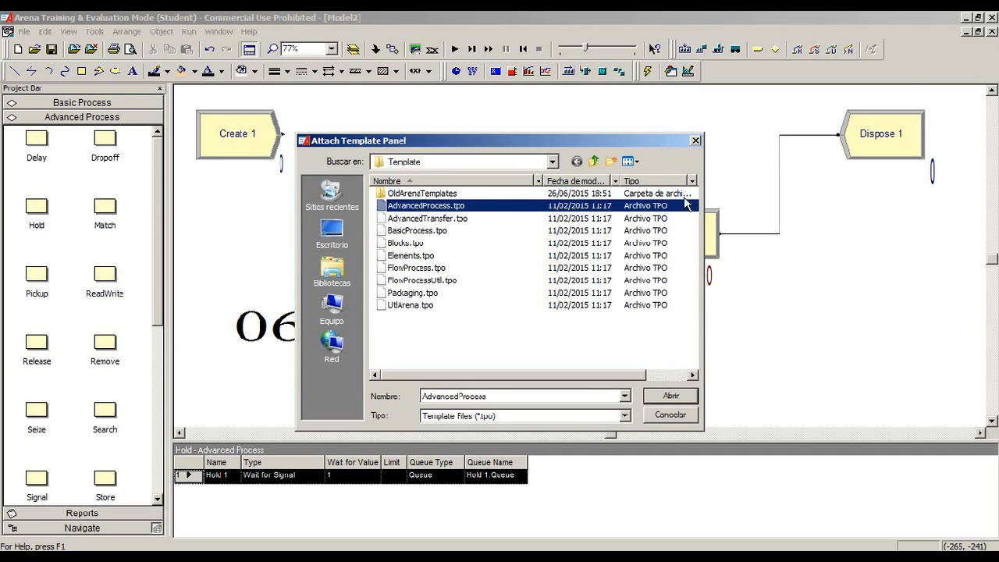
{"action": "left_click", "coordinate": [694, 141]}
Move Hold 1 up level with Create 1 and extend its queue line leftward until it reaches above Create 1
{"action": "left_click_drag", "start_coordinate": [346, 193], "coordinate": [359, 238]}
{"action": "left_click", "coordinate": [289, 240]}
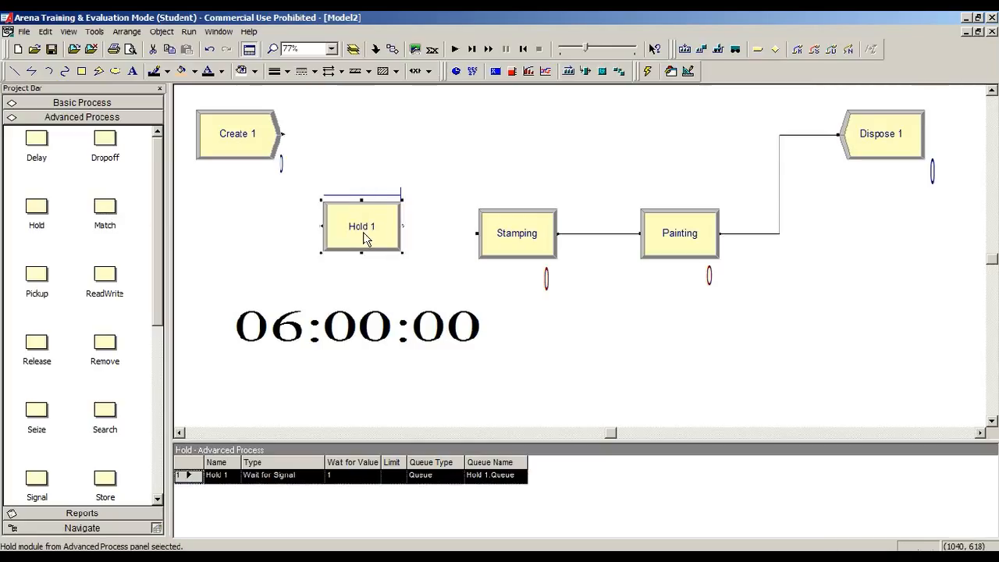
{"action": "left_click_drag", "start_coordinate": [353, 238], "coordinate": [360, 138]}
{"action": "left_click", "coordinate": [324, 231]}
{"action": "left_click", "coordinate": [357, 103]}
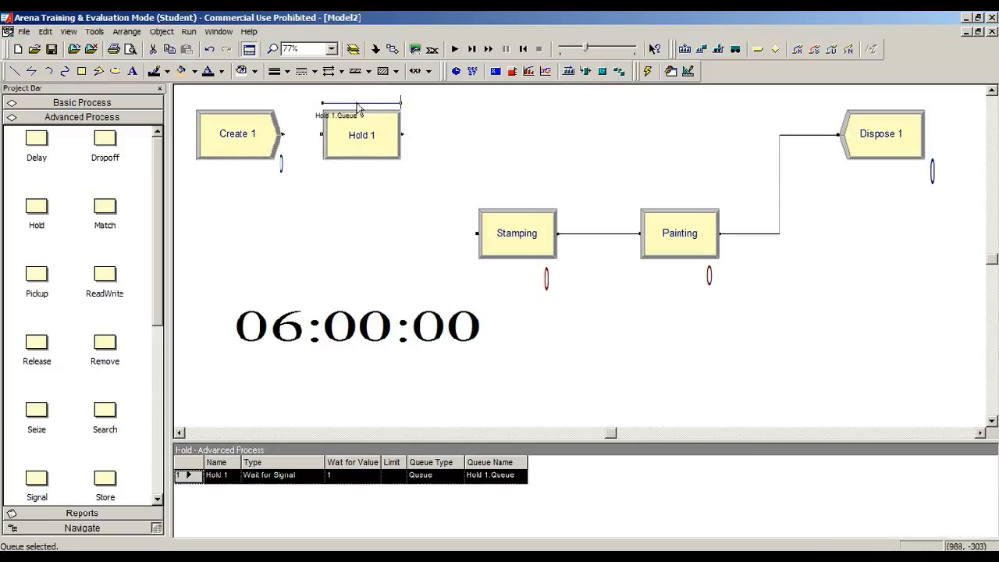
{"action": "left_click_drag", "start_coordinate": [322, 100], "coordinate": [245, 102]}
{"action": "left_click", "coordinate": [311, 185]}
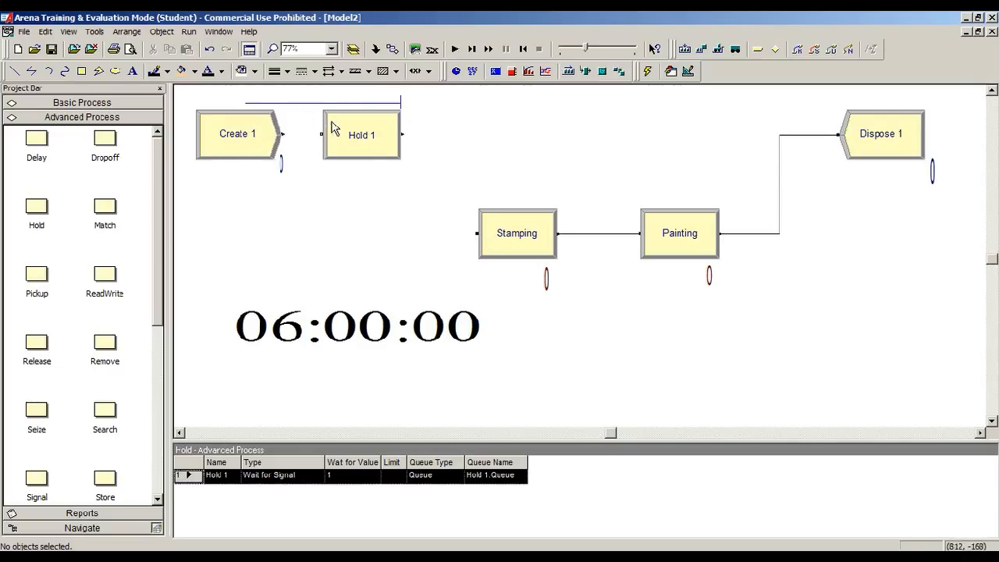
Place an Assign module from the Basic Process template just before Stamping, shifting Stamping toward Painting to make room
{"action": "left_click", "coordinate": [127, 105]}
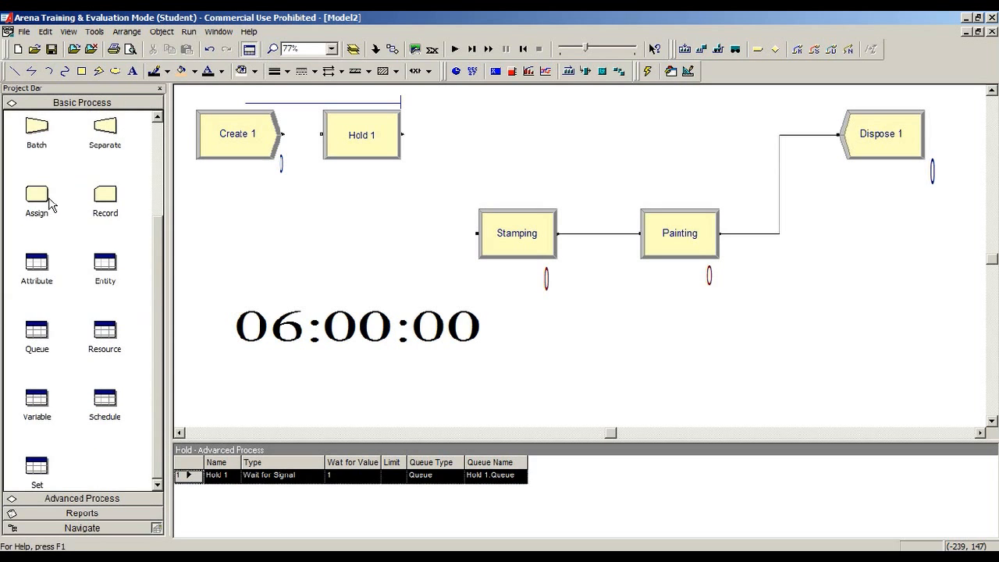
{"action": "left_click_drag", "start_coordinate": [157, 237], "coordinate": [151, 160]}
{"action": "left_click_drag", "start_coordinate": [38, 310], "coordinate": [333, 235]}
{"action": "left_click", "coordinate": [372, 183]}
{"action": "double_click", "coordinate": [544, 229]}
{"action": "key", "text": "Return"}
{"action": "left_click_drag", "start_coordinate": [522, 247], "coordinate": [568, 248]}
{"action": "left_click_drag", "start_coordinate": [379, 237], "coordinate": [451, 236]}
{"action": "left_click", "coordinate": [450, 201]}
{"action": "left_click", "coordinate": [358, 257]}
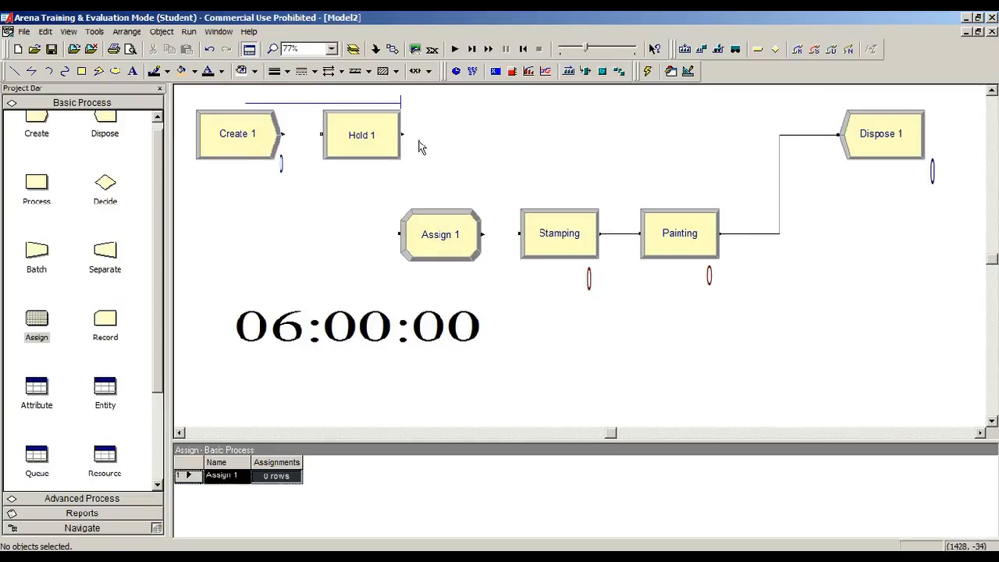
Replace the connection between Painting and Dispose 1 with a second Assign module set between them, shifting Dispose 1 slightly outward
{"action": "left_click", "coordinate": [779, 213]}
{"action": "key", "text": "Delete"}
{"action": "mouse_move", "coordinate": [36, 320]}
{"action": "left_mouse_down"}
{"action": "mouse_move", "coordinate": [751, 189]}
{"action": "mouse_move", "coordinate": [756, 209]}
{"action": "mouse_move", "coordinate": [816, 221]}
{"action": "mouse_move", "coordinate": [812, 238]}
{"action": "left_mouse_up"}
{"action": "left_click", "coordinate": [892, 133]}
{"action": "left_click_drag", "start_coordinate": [893, 134], "coordinate": [913, 133]}
{"action": "left_click_drag", "start_coordinate": [810, 229], "coordinate": [810, 172]}
{"action": "left_click", "coordinate": [843, 257]}
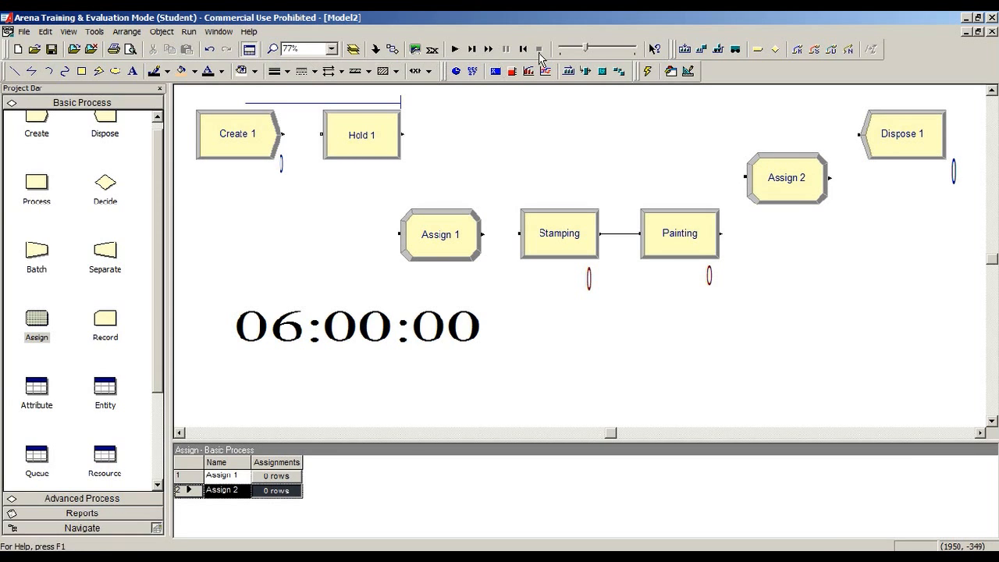
Connect Create 1 to Hold 1, and Hold 1 to Assign 1
{"action": "left_click", "coordinate": [375, 49]}
{"action": "left_click", "coordinate": [284, 133]}
{"action": "left_click", "coordinate": [320, 134]}
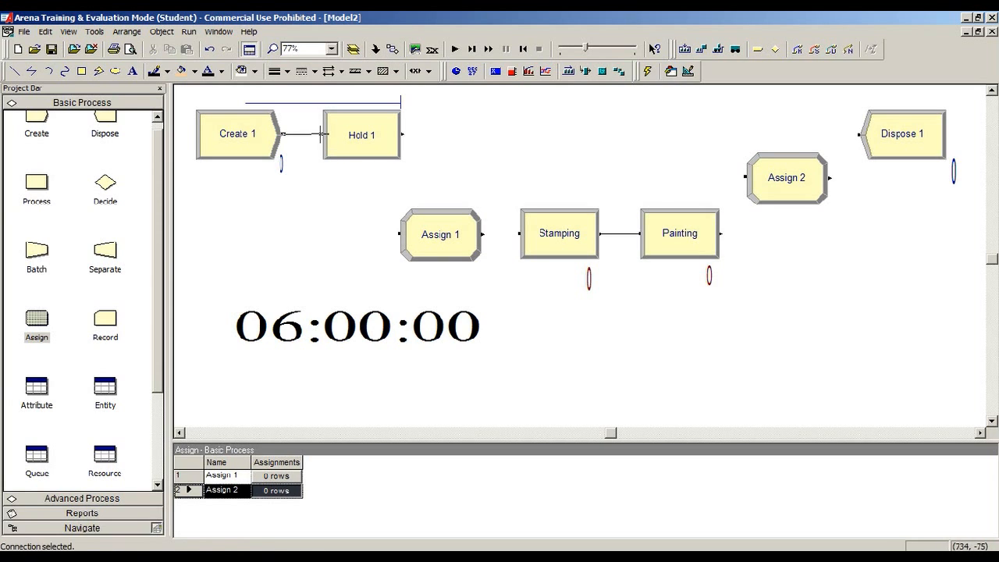
{"action": "double_click", "coordinate": [393, 49]}
{"action": "left_click", "coordinate": [403, 135]}
{"action": "left_click", "coordinate": [399, 233]}
Connect Painting to Assign 2, Assign 2 to Dispose 1, and Assign 1 to Stamping
{"action": "left_click", "coordinate": [721, 234]}
{"action": "left_click", "coordinate": [746, 177]}
{"action": "left_click", "coordinate": [830, 178]}
{"action": "left_click", "coordinate": [860, 134]}
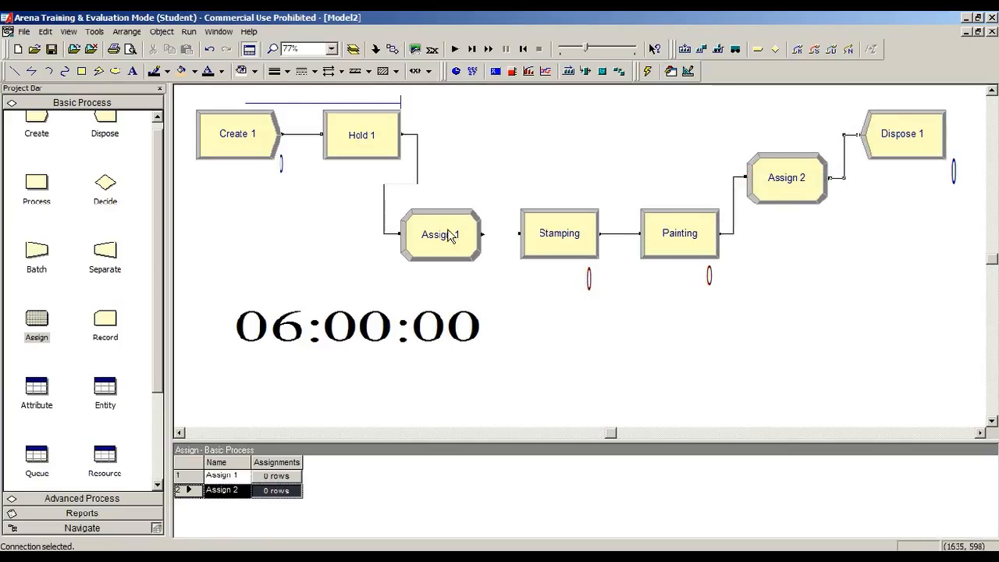
{"action": "left_click", "coordinate": [393, 49]}
{"action": "left_click", "coordinate": [482, 233]}
{"action": "left_click", "coordinate": [520, 233]}
Open the Assign 1 module and name it System_Occupied
{"action": "double_click", "coordinate": [438, 234]}
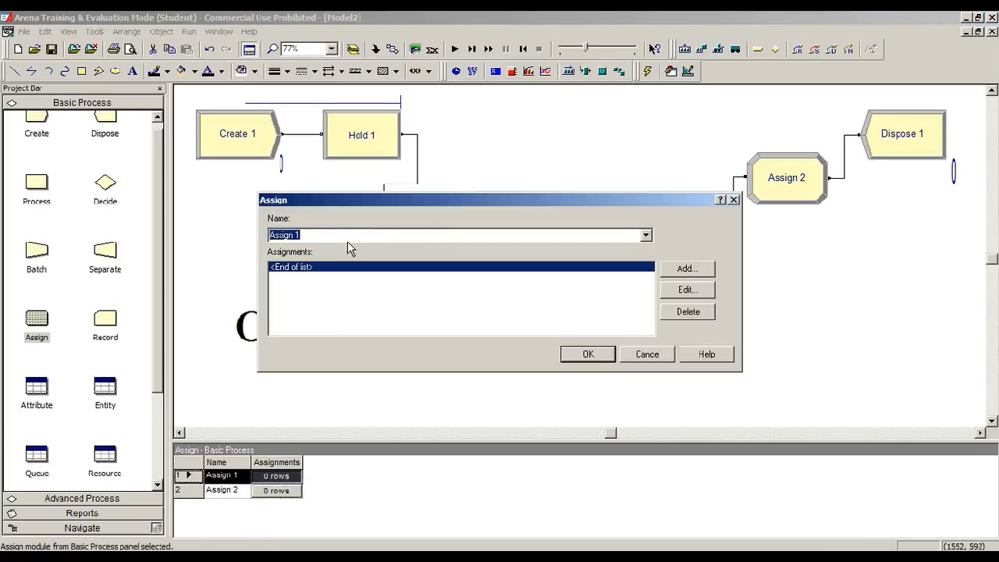
{"action": "type", "text": "System_Occupied"}
{"action": "key", "text": "Return"}
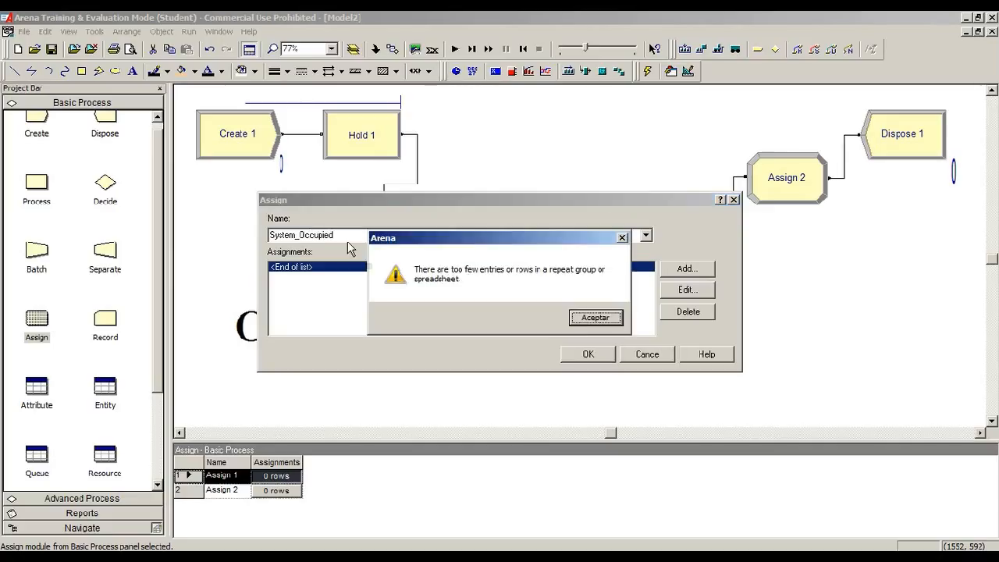
{"action": "left_click", "coordinate": [585, 321]}
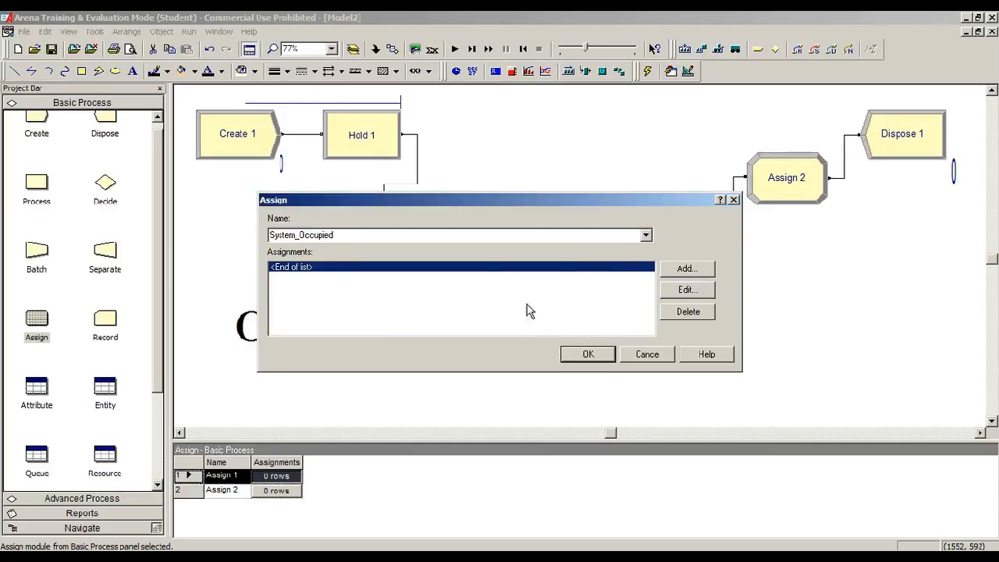
{"action": "mouse_move", "coordinate": [621, 200]}
{"action": "left_mouse_down"}
{"action": "mouse_move", "coordinate": [613, 229]}
{"action": "mouse_move", "coordinate": [638, 279]}
{"action": "mouse_move", "coordinate": [669, 319]}
{"action": "mouse_move", "coordinate": [692, 301]}
{"action": "left_mouse_up"}
{"action": "left_click_drag", "start_coordinate": [492, 290], "coordinate": [457, 184]}
Add a Variable assignment to the System_Occupied module that sets System_Free to 1
{"action": "left_click", "coordinate": [685, 250]}
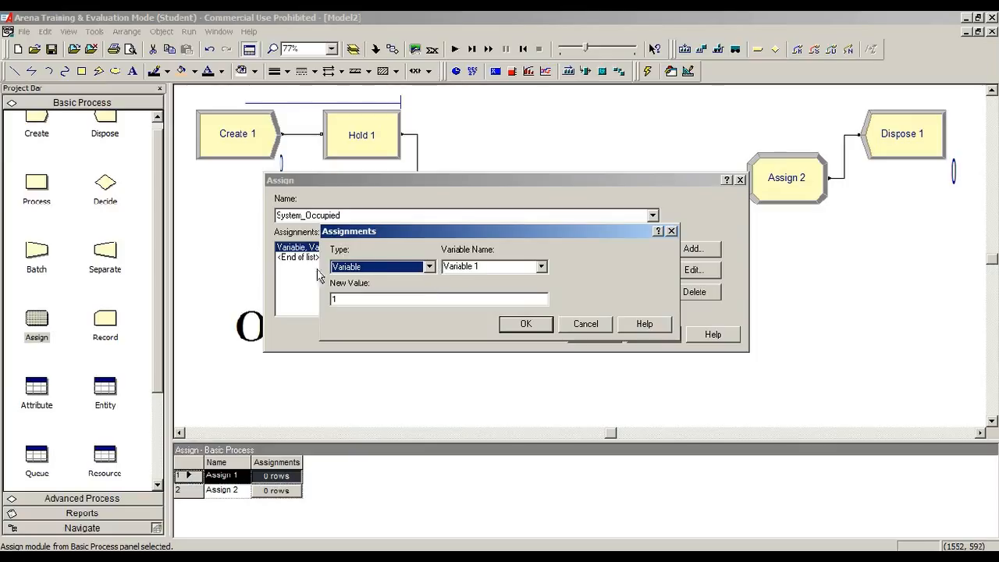
{"action": "left_click", "coordinate": [489, 267]}
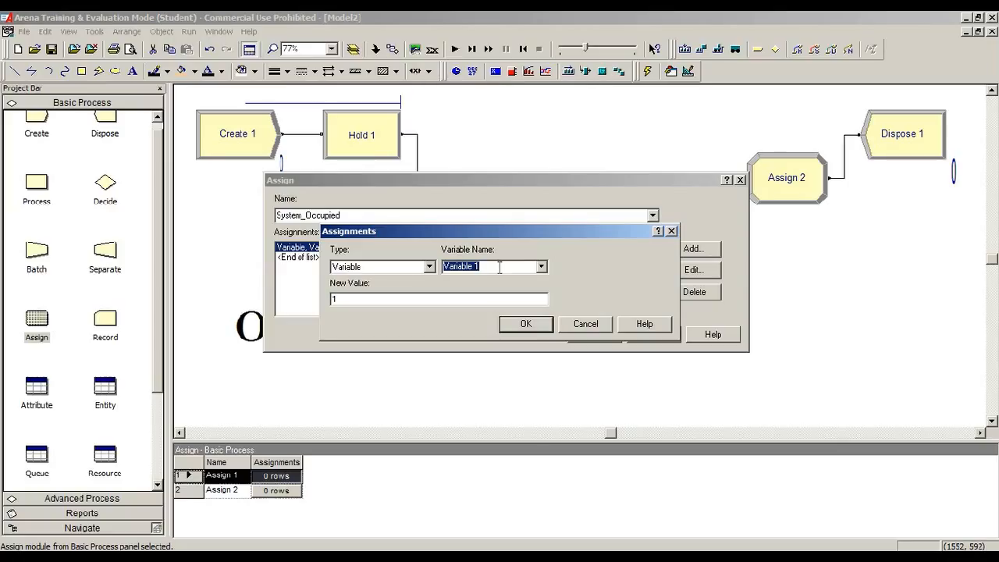
{"action": "type", "text": "System_Free"}
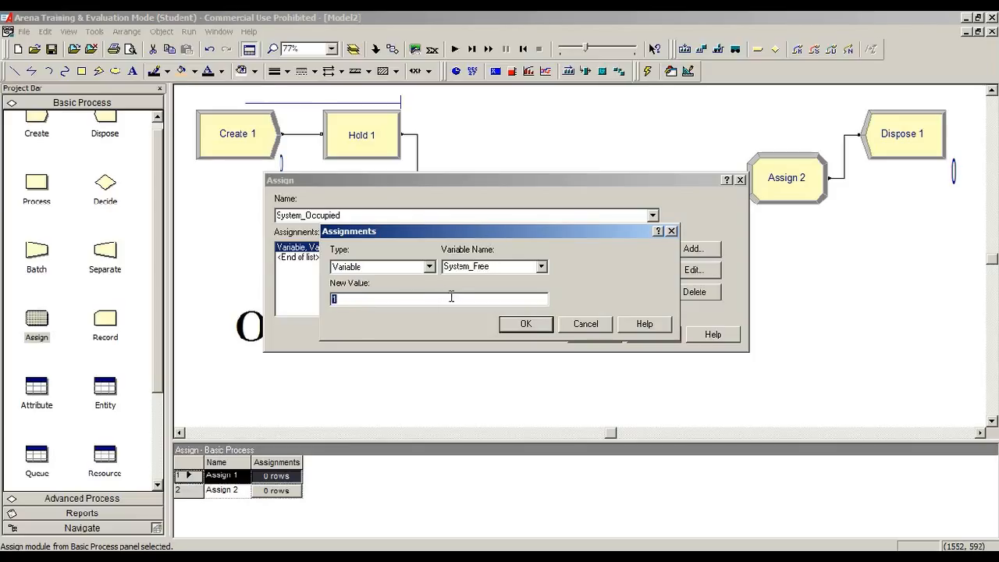
{"action": "left_click", "coordinate": [524, 324]}
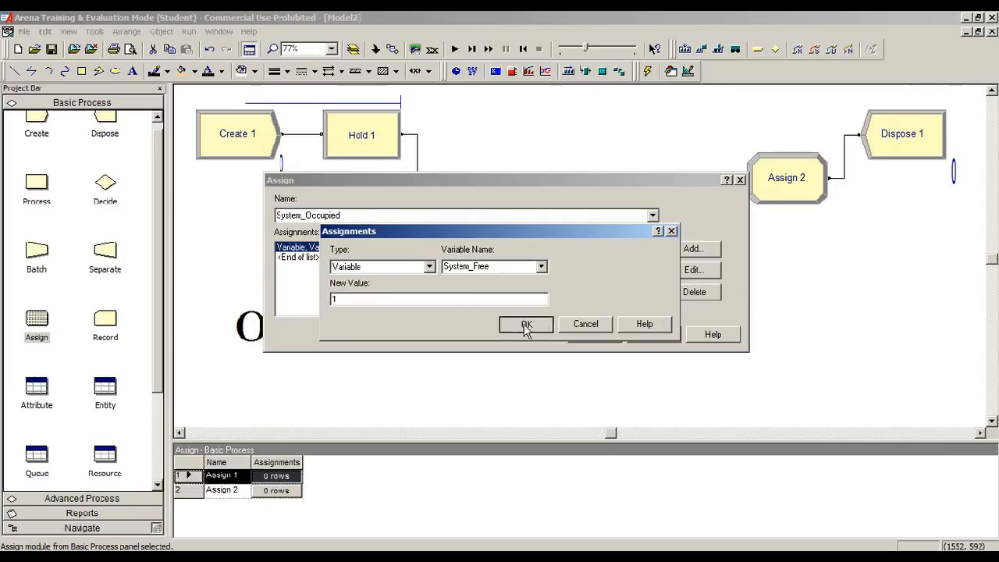
{"action": "left_click", "coordinate": [591, 335]}
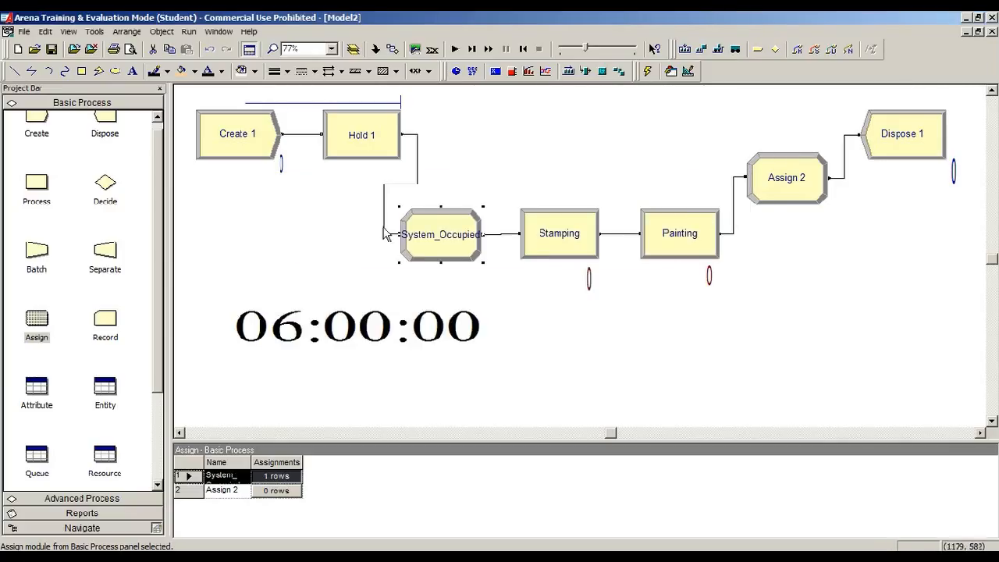
Enter System_Free as the name of Assign 2 and add a Variable assignment setting System_Free to 0
{"action": "double_click", "coordinate": [773, 193]}
{"action": "type", "text": "System_Free"}
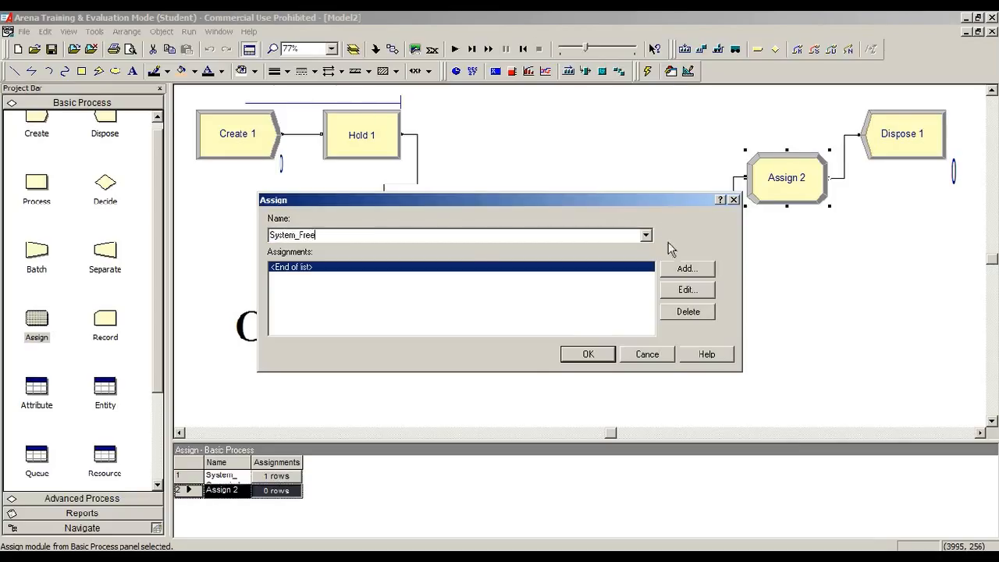
{"action": "left_click", "coordinate": [686, 269]}
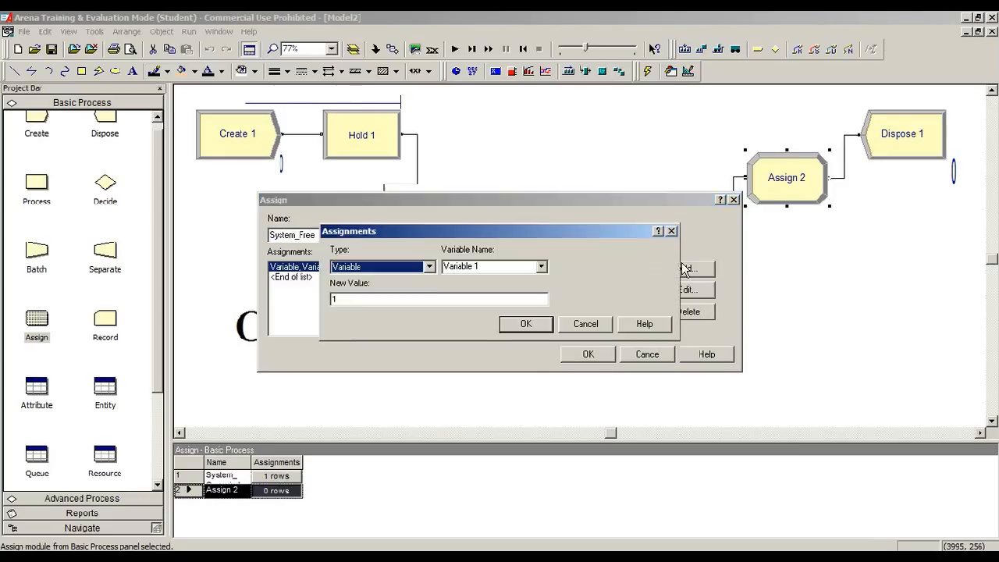
{"action": "left_click", "coordinate": [429, 266]}
{"action": "left_click", "coordinate": [435, 275]}
{"action": "left_click", "coordinate": [493, 267]}
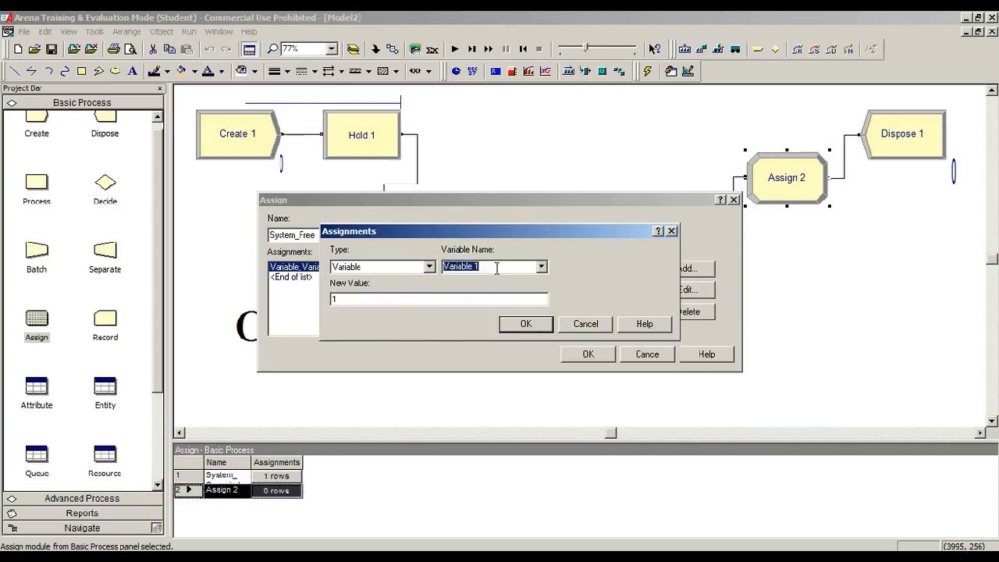
{"action": "left_click", "coordinate": [541, 267]}
{"action": "left_click", "coordinate": [497, 285]}
{"action": "left_click", "coordinate": [483, 298]}
{"action": "type", "text": "0"}
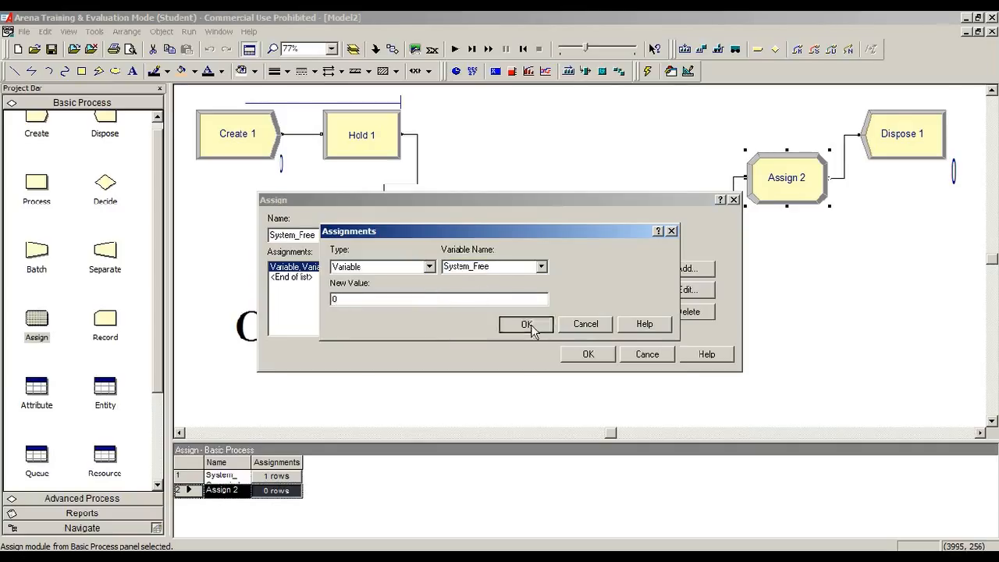
{"action": "left_click", "coordinate": [526, 323]}
{"action": "left_click", "coordinate": [577, 353]}
{"action": "left_click", "coordinate": [550, 319]}
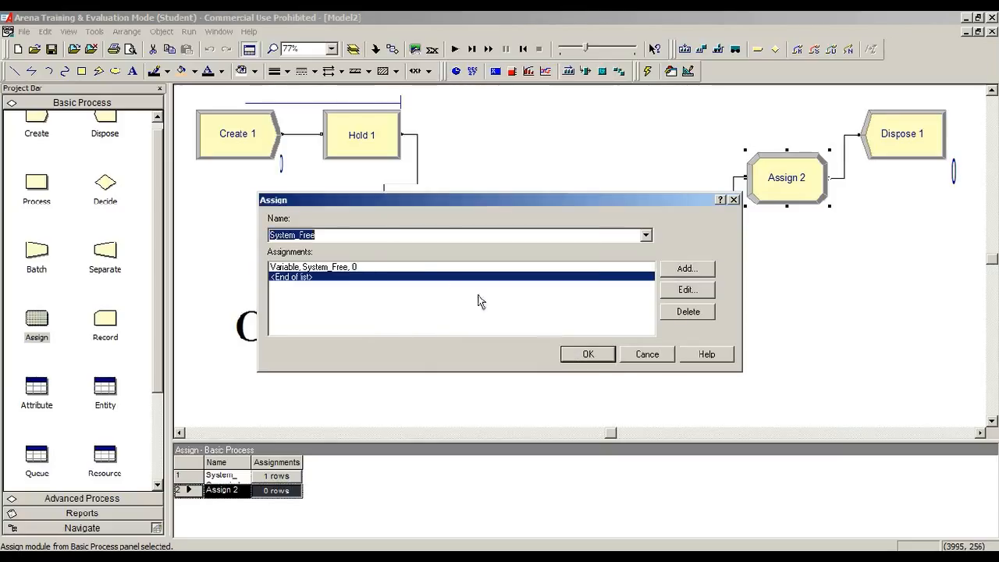
Change the name of the second Assign module to System_Occ and accept its settings
{"action": "left_click", "coordinate": [380, 234]}
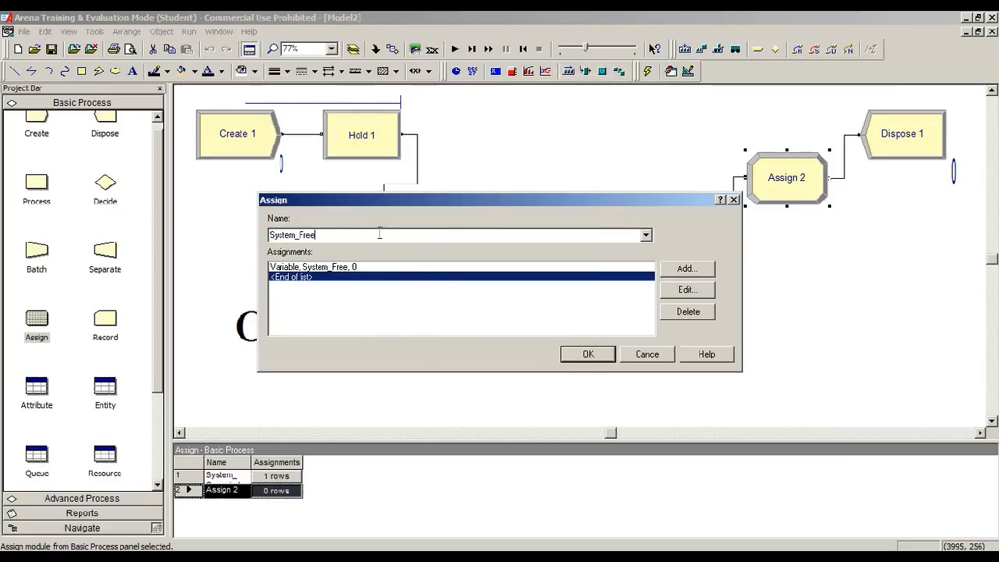
{"action": "type", "text": "Occ"}
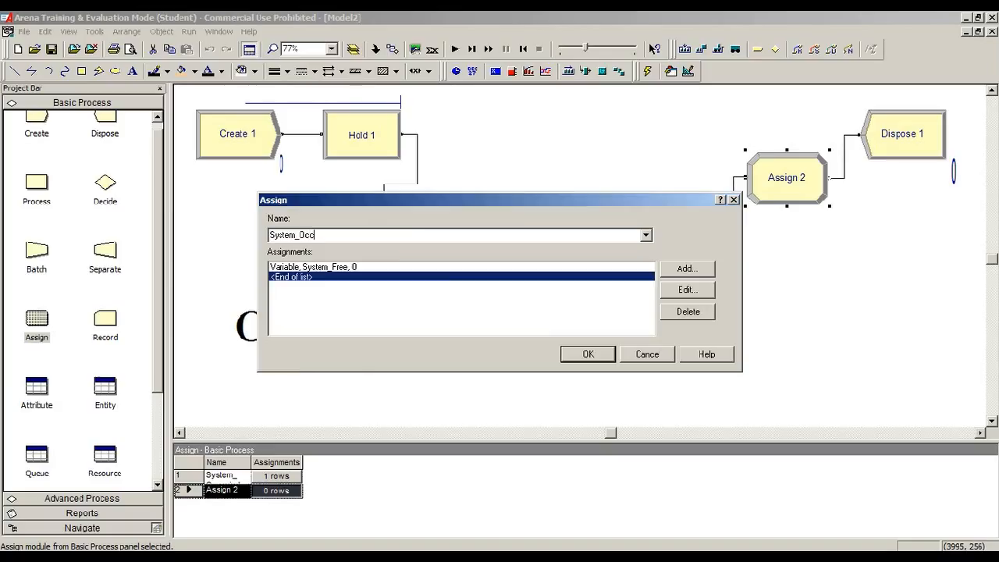
{"action": "key", "text": "Return"}
{"action": "left_click", "coordinate": [685, 351]}
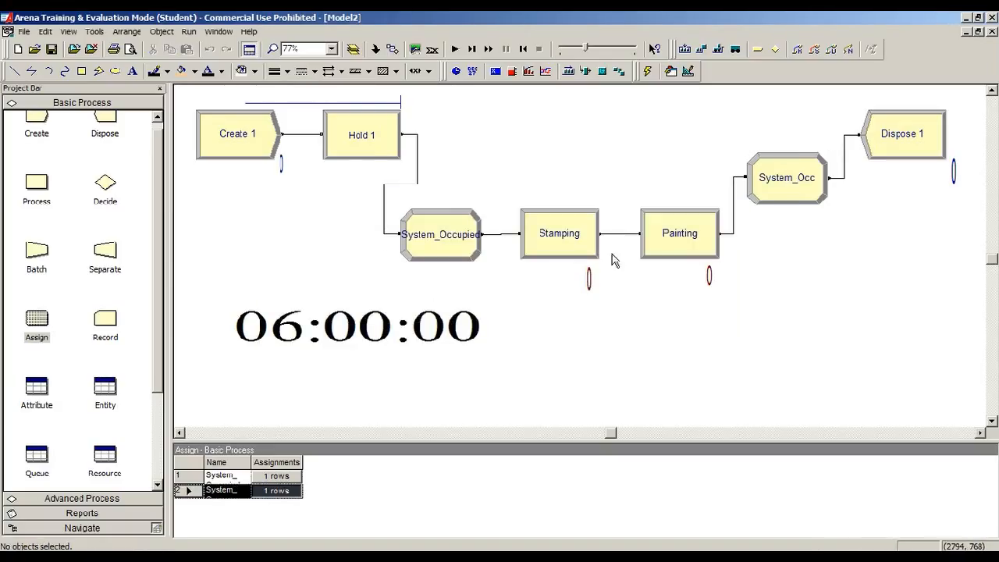
Copy the variable name System_Free from the System_Occ module's assignment
{"action": "left_click", "coordinate": [368, 138]}
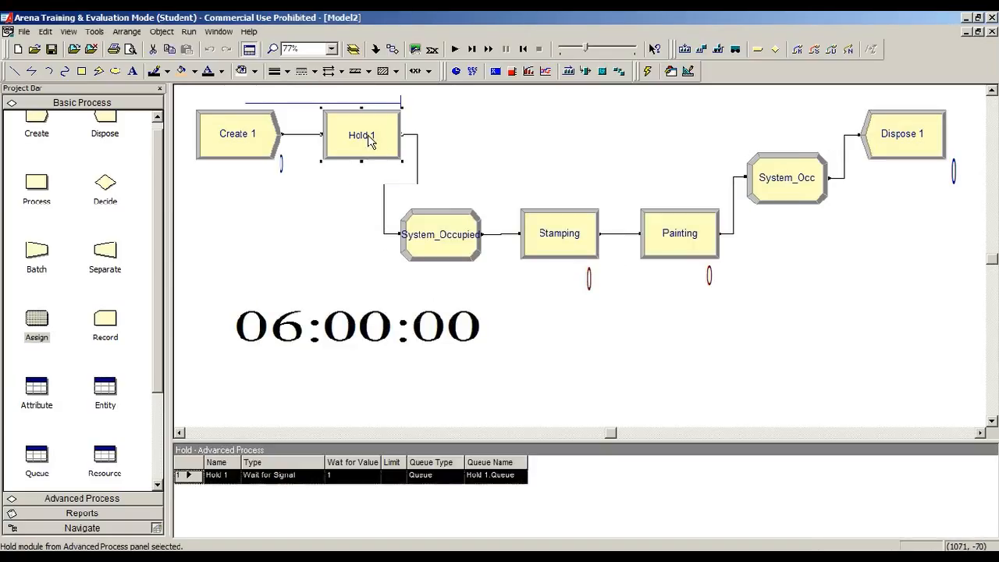
{"action": "double_click", "coordinate": [763, 172]}
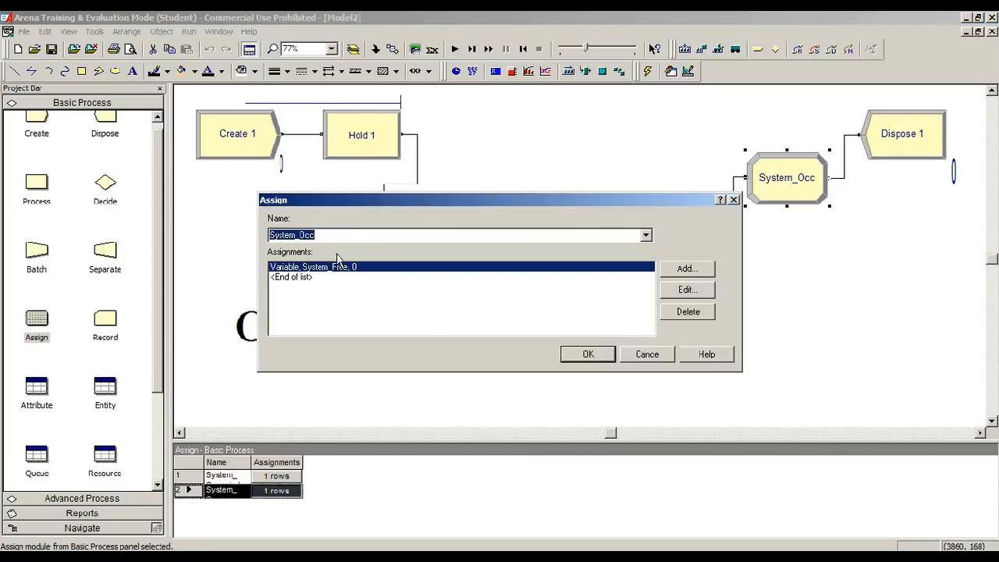
{"action": "left_click", "coordinate": [686, 289]}
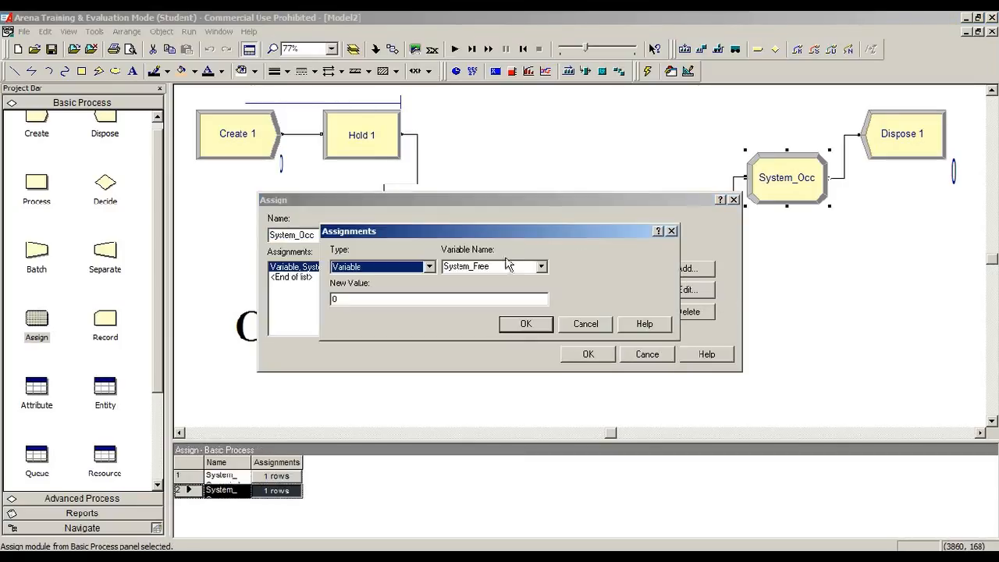
{"action": "left_click", "coordinate": [501, 267]}
{"action": "key", "text": "ctrl+c"}
{"action": "left_click", "coordinate": [529, 324]}
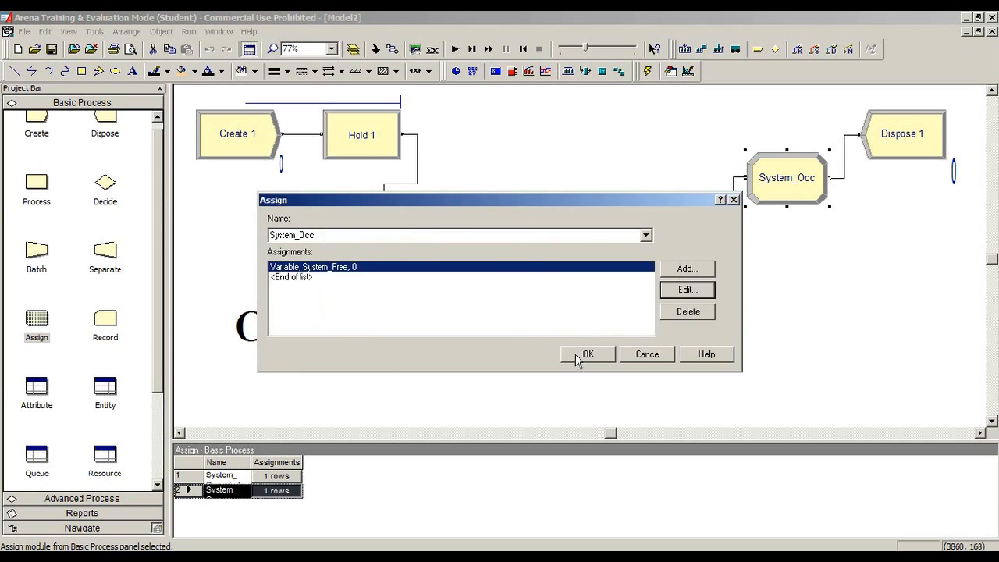
{"action": "left_click", "coordinate": [582, 356]}
{"action": "left_click", "coordinate": [538, 380]}
Set the Wait for Value of the Hold 1 module to System_Free == 0, keeping the Wait for Signal type
{"action": "left_click", "coordinate": [382, 142]}
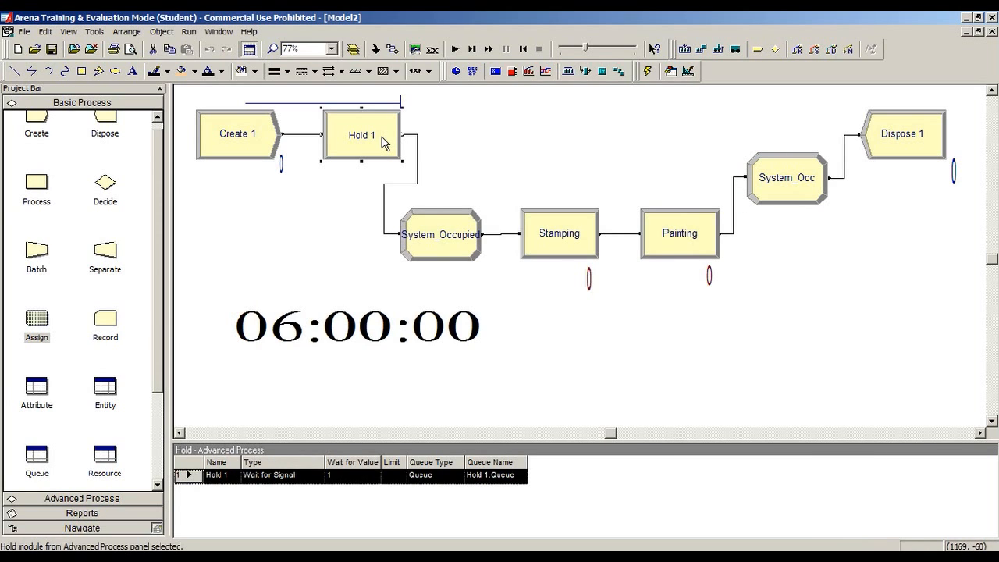
{"action": "double_click", "coordinate": [382, 142]}
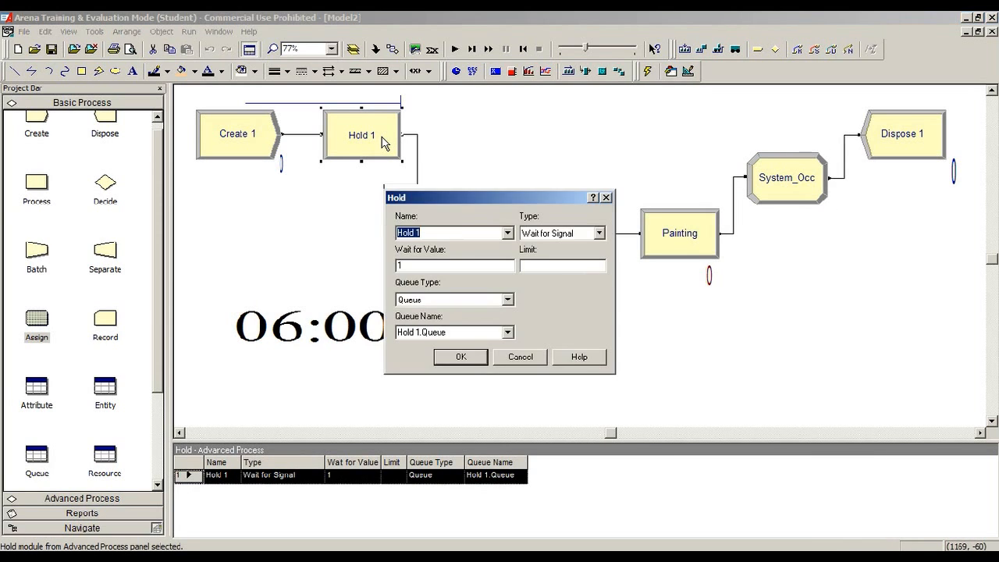
{"action": "left_click", "coordinate": [599, 233]}
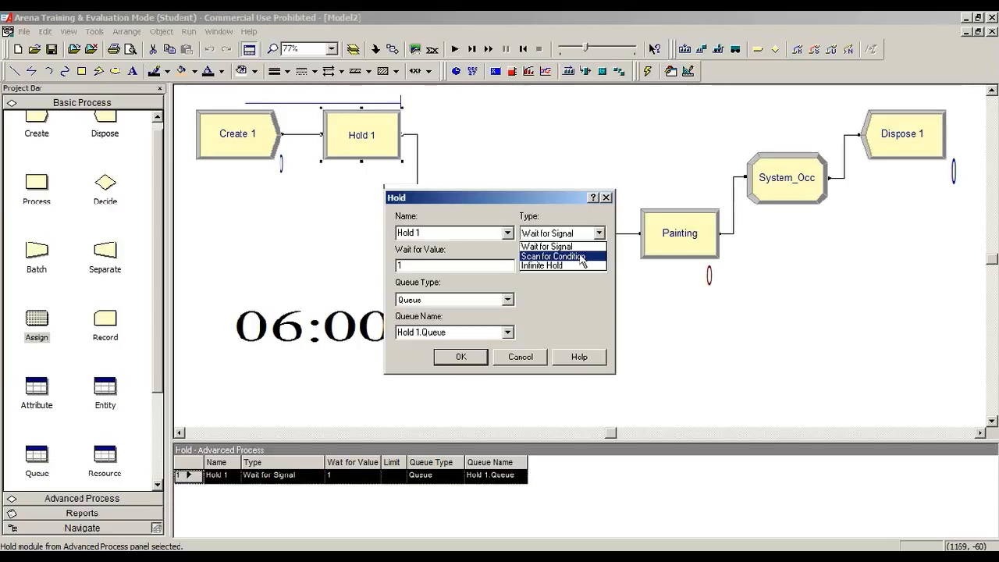
{"action": "left_click", "coordinate": [580, 248]}
{"action": "left_click_drag", "start_coordinate": [494, 265], "coordinate": [293, 247]}
{"action": "key", "text": "ctrl+v"}
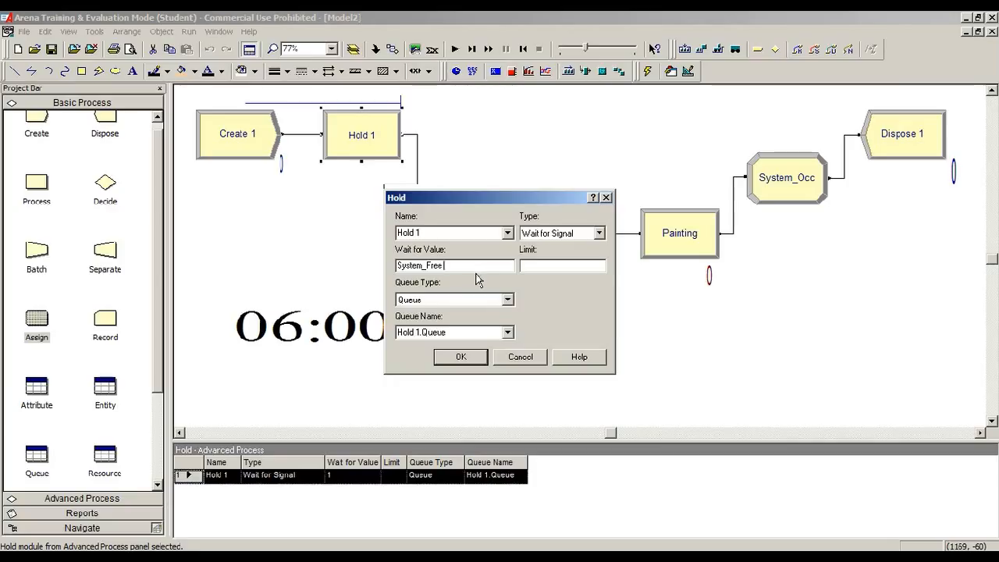
{"action": "left_click", "coordinate": [454, 356]}
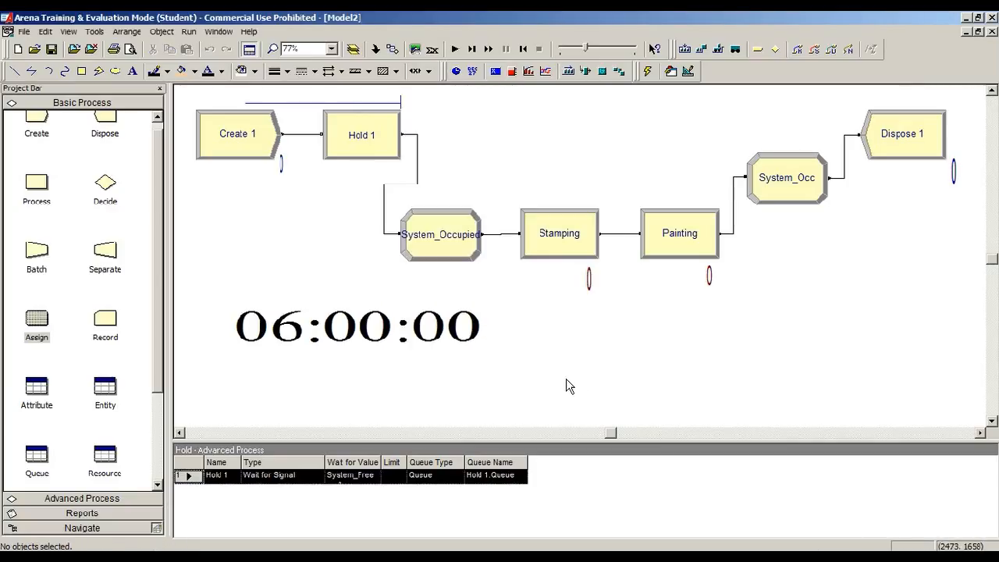
Set the initial value of the System_Free variable to 0
{"action": "scroll", "coordinate": [156, 337], "scroll_direction": "down", "scroll_amount": 3}
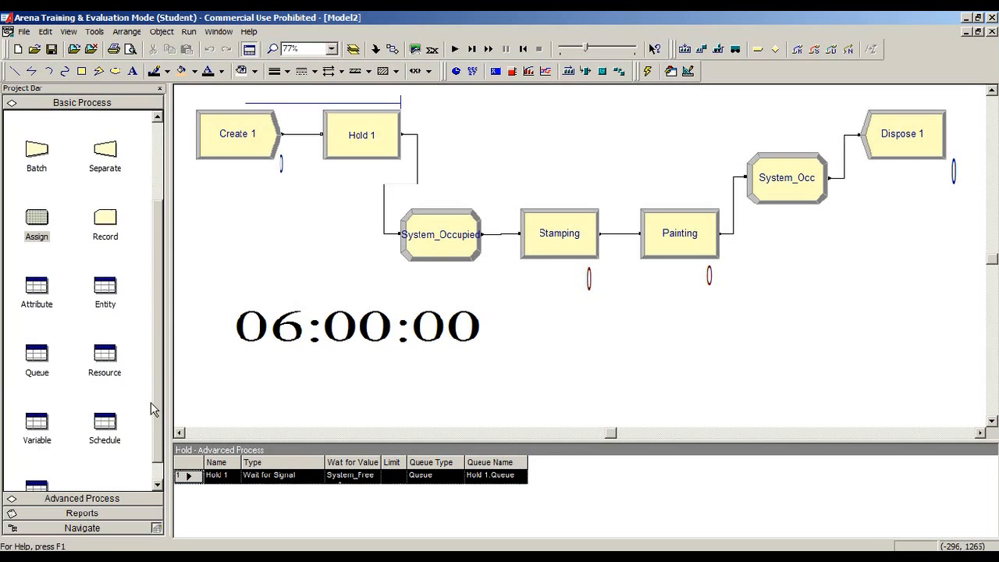
{"action": "left_click", "coordinate": [37, 417]}
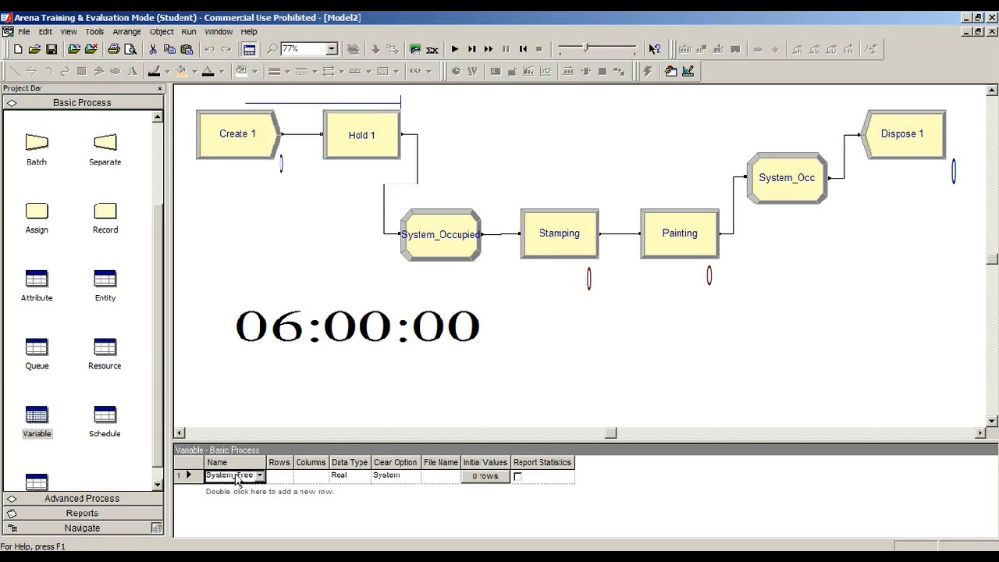
{"action": "left_click", "coordinate": [497, 477]}
{"action": "left_click", "coordinate": [372, 211]}
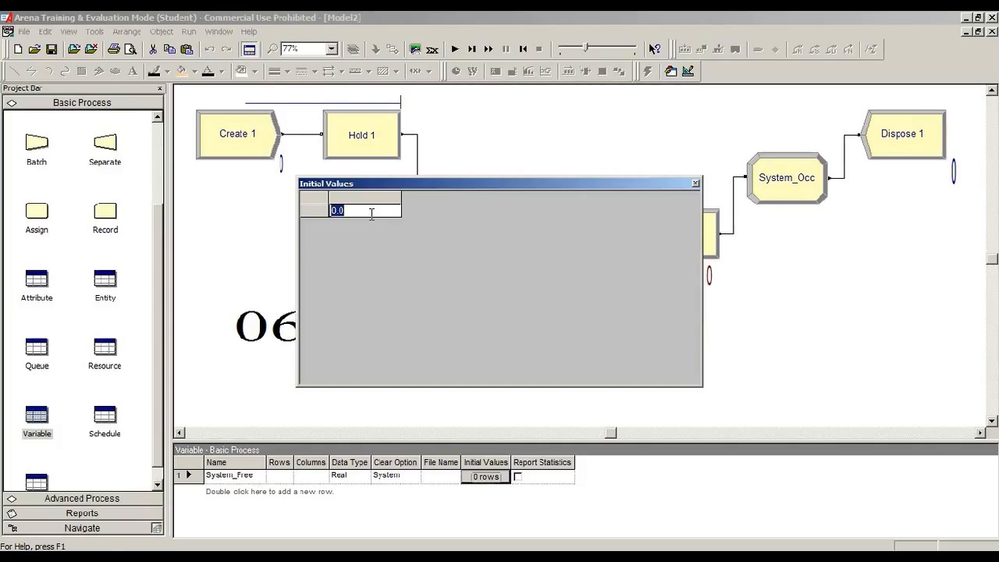
{"action": "type", "text": "0"}
{"action": "key", "text": "Return"}
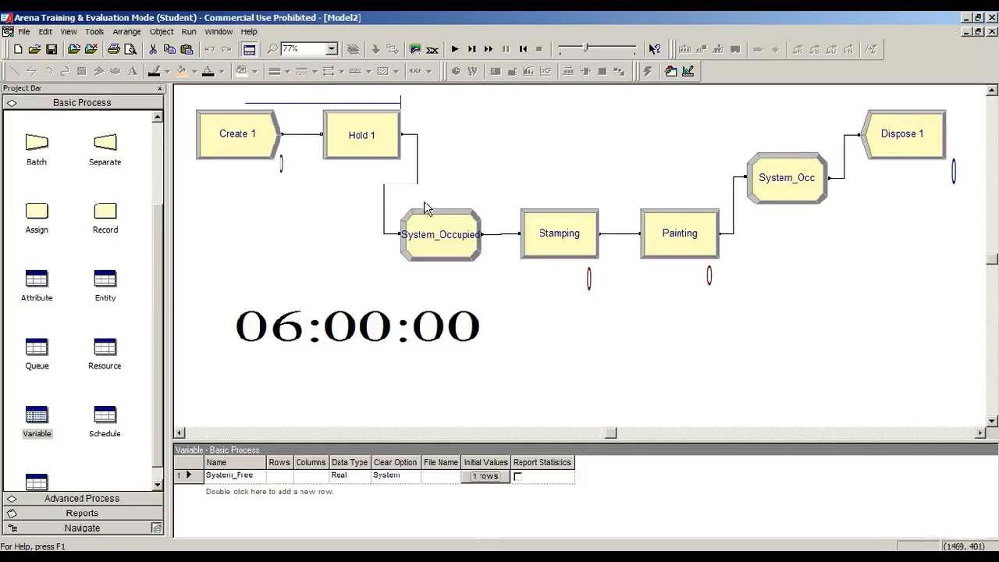
{"action": "left_click", "coordinate": [548, 174]}
Step the simulation through several arrivals to examine the queue at Hold 1, and end the run
{"action": "left_click", "coordinate": [470, 55]}
{"action": "left_click", "coordinate": [471, 49]}
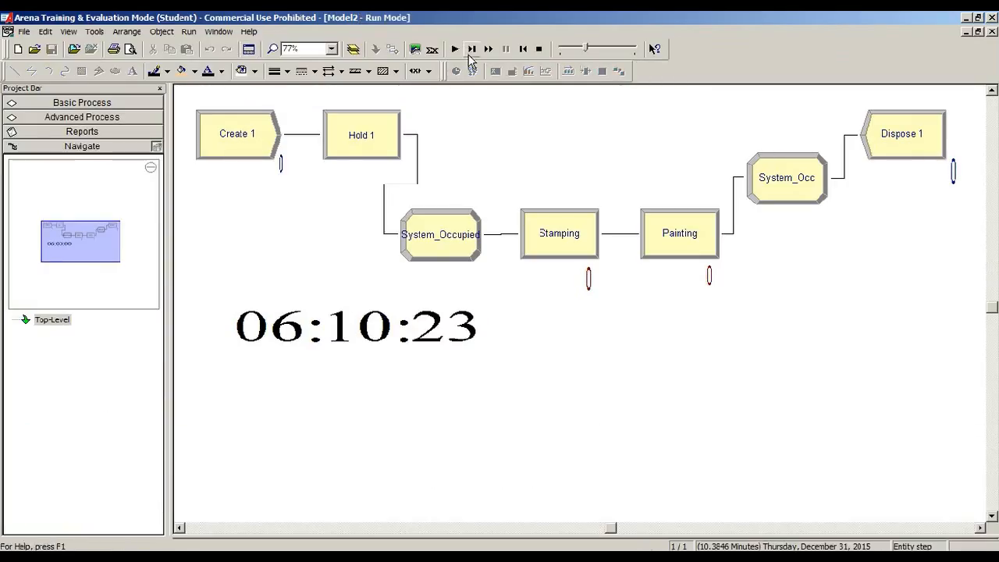
{"action": "left_click", "coordinate": [470, 53]}
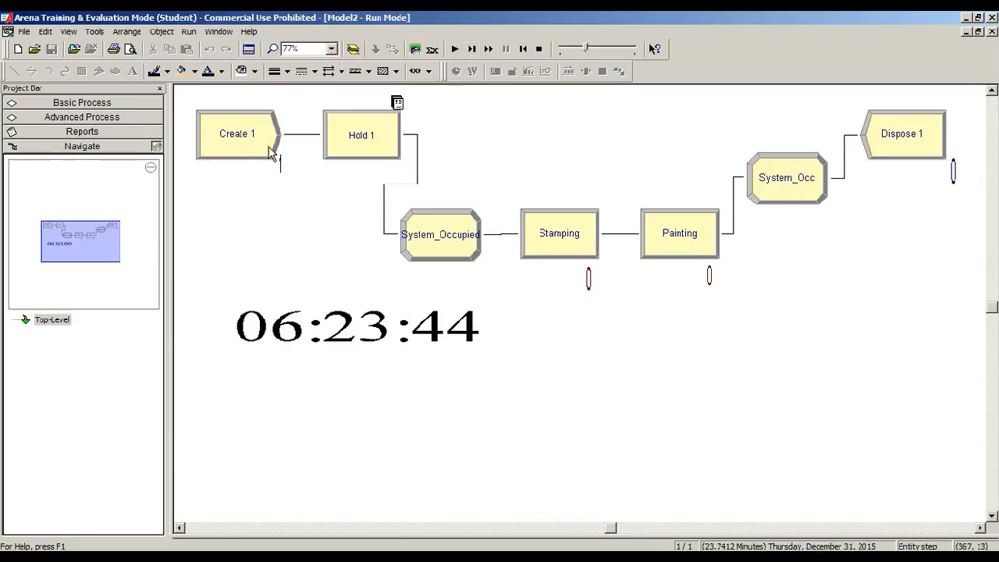
{"action": "left_click", "coordinate": [473, 54]}
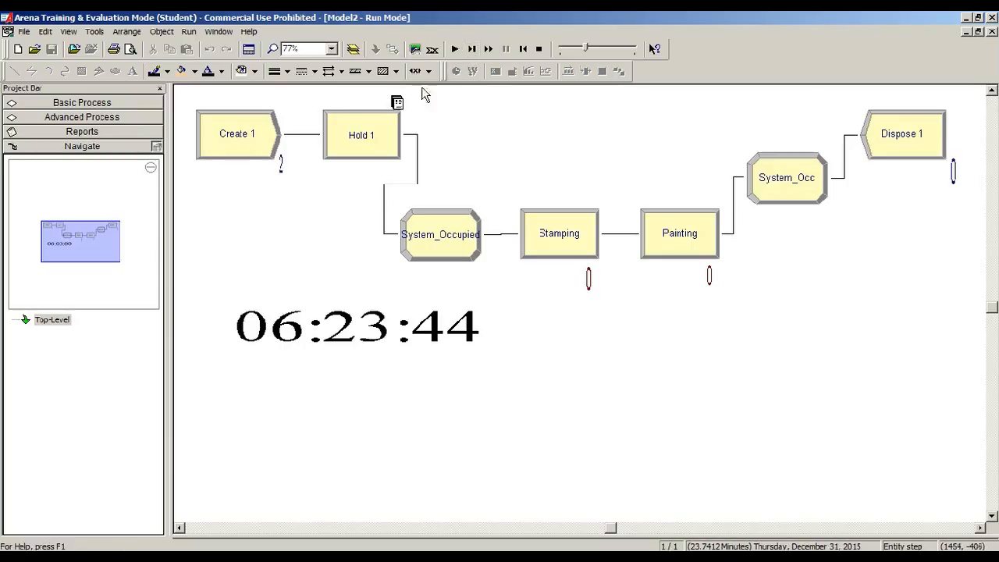
{"action": "left_click", "coordinate": [472, 51]}
{"action": "left_click", "coordinate": [473, 51]}
{"action": "left_click", "coordinate": [473, 51]}
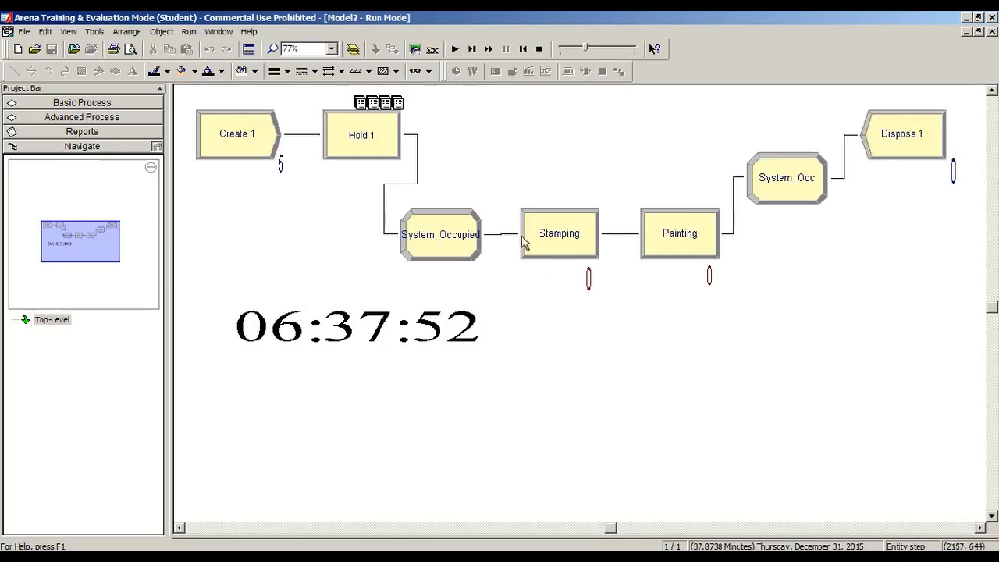
{"action": "left_click", "coordinate": [541, 50]}
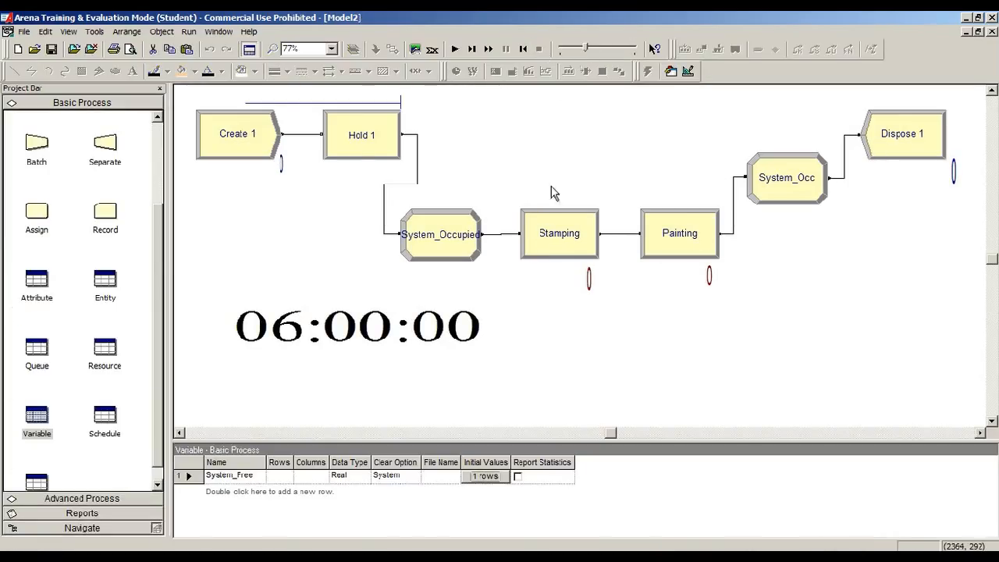
Try the Scan for Condition and Infinite Hold types in Hold 1, and return it to Wait for Signal
{"action": "left_click", "coordinate": [353, 148]}
{"action": "double_click", "coordinate": [353, 148]}
{"action": "left_click", "coordinate": [599, 233]}
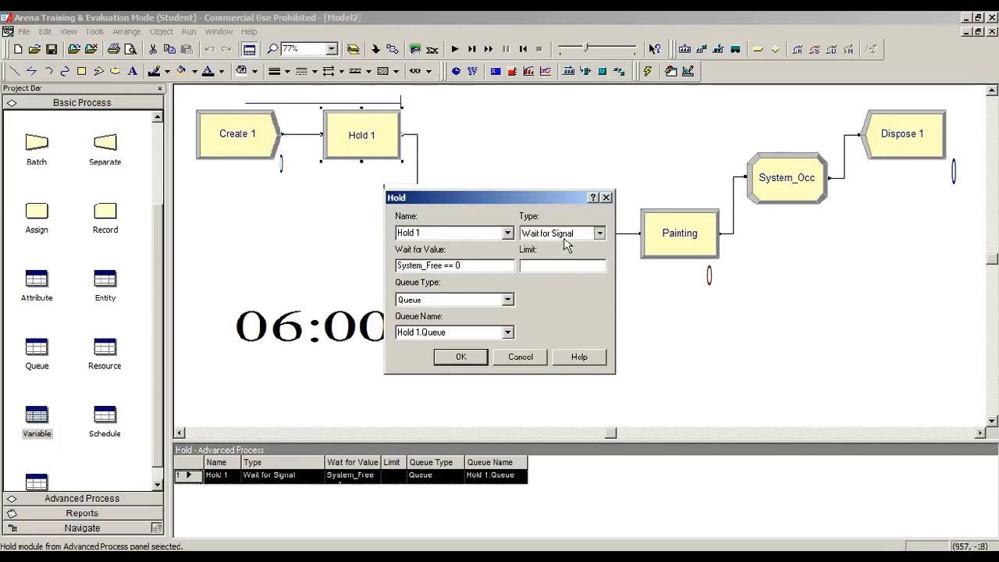
{"action": "left_click", "coordinate": [550, 254]}
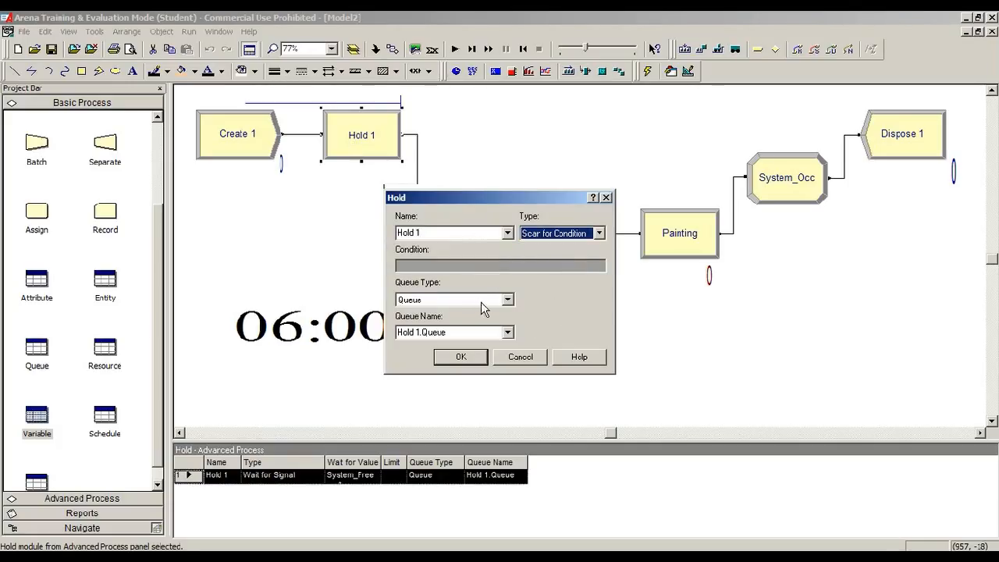
{"action": "left_click", "coordinate": [599, 233]}
{"action": "left_click", "coordinate": [579, 264]}
{"action": "left_click", "coordinate": [598, 233]}
{"action": "left_click", "coordinate": [580, 254]}
{"action": "left_click", "coordinate": [599, 232]}
{"action": "left_click", "coordinate": [578, 243]}
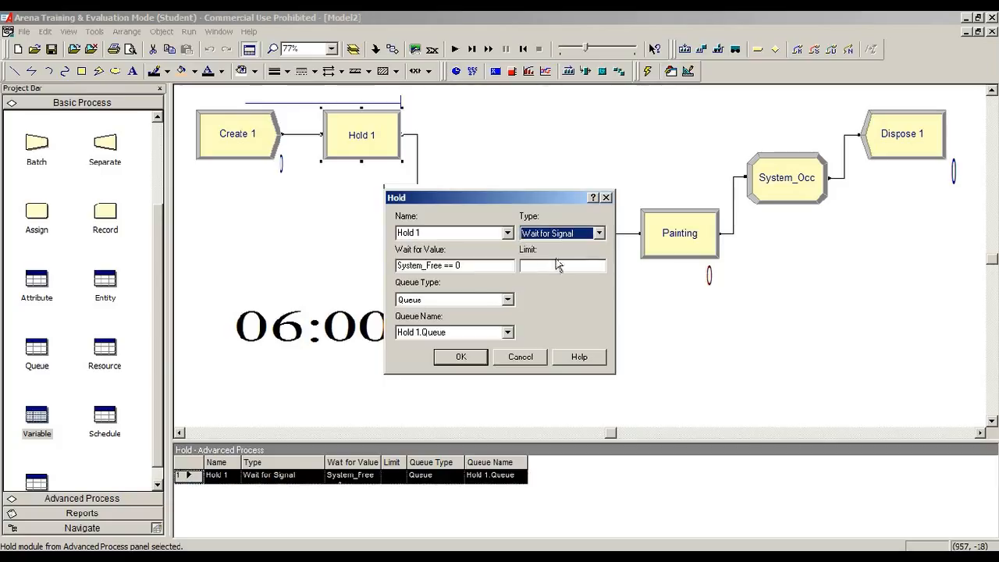
Change Hold 1's Wait for Value to System_Free = 0, and test the model to locate any faulty module
{"action": "left_click", "coordinate": [459, 266]}
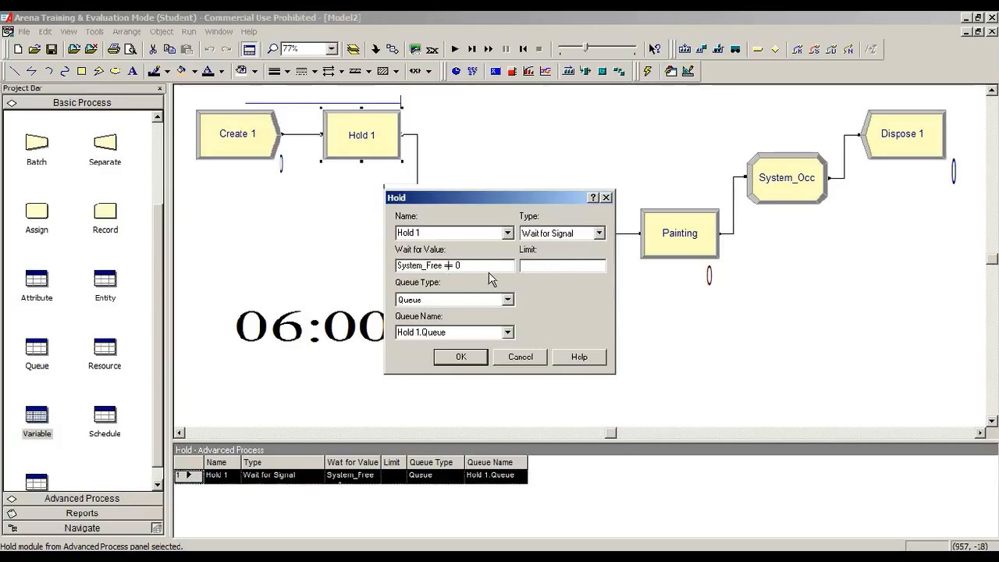
{"action": "left_click", "coordinate": [459, 358]}
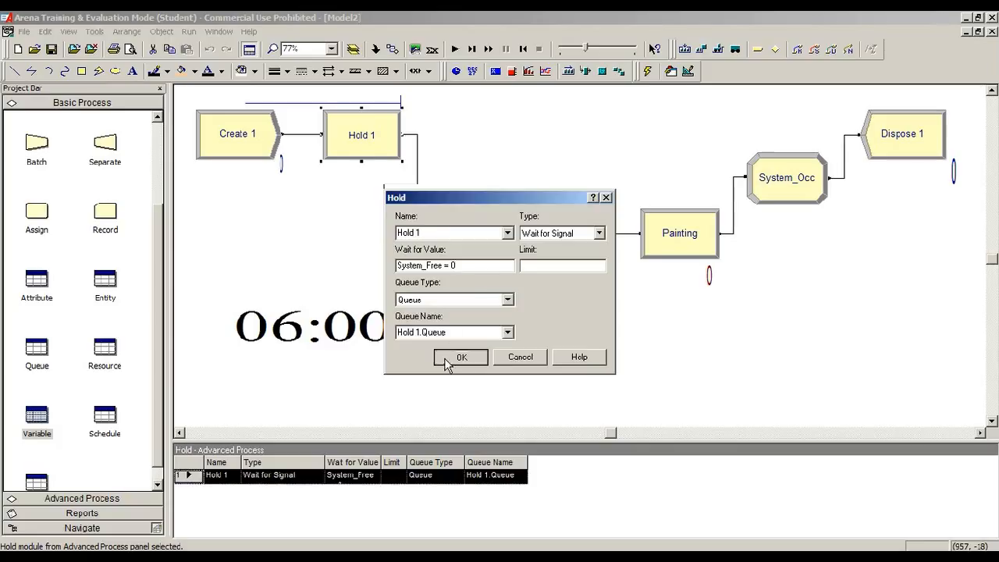
{"action": "left_click", "coordinate": [471, 49]}
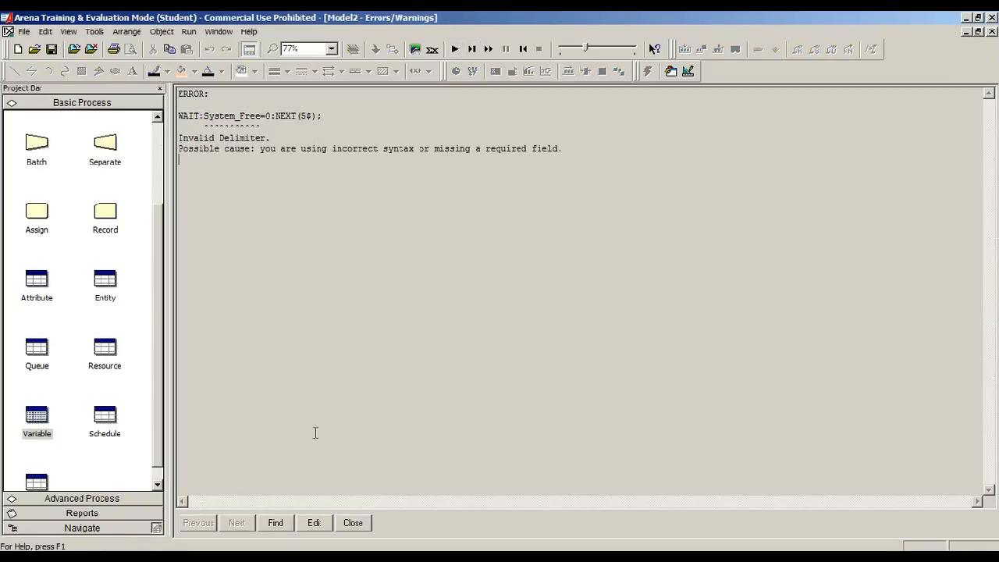
{"action": "left_click", "coordinate": [279, 526]}
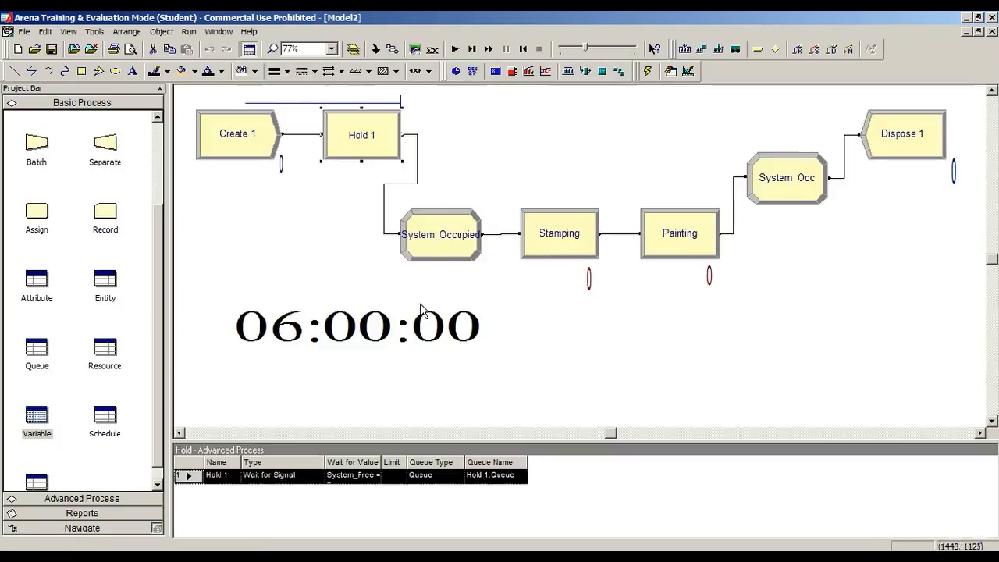
Widen the Wait for Value column and review the queue and type choices in the Hold 1 row
{"action": "left_click_drag", "start_coordinate": [381, 463], "coordinate": [459, 462]}
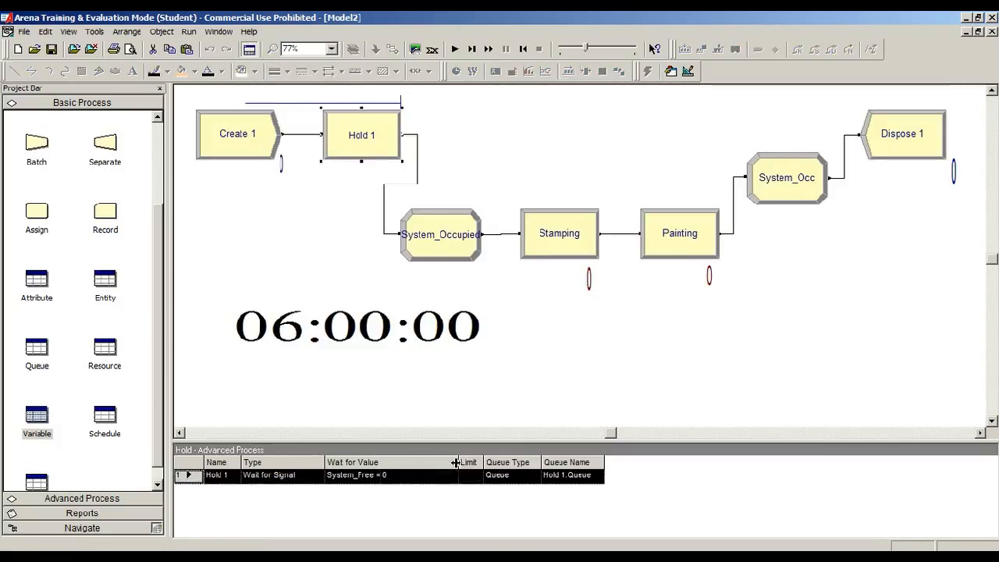
{"action": "left_click", "coordinate": [523, 478]}
{"action": "left_click", "coordinate": [534, 476]}
{"action": "left_click", "coordinate": [500, 486]}
{"action": "left_click", "coordinate": [584, 478]}
{"action": "left_click", "coordinate": [311, 476]}
{"action": "left_click", "coordinate": [316, 475]}
{"action": "left_click", "coordinate": [265, 489]}
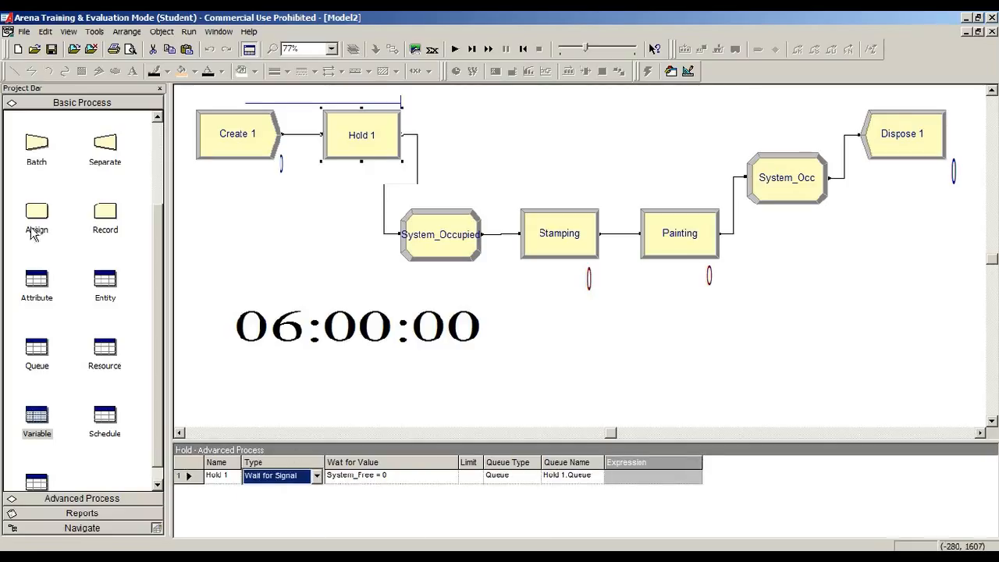
{"action": "left_click", "coordinate": [374, 145]}
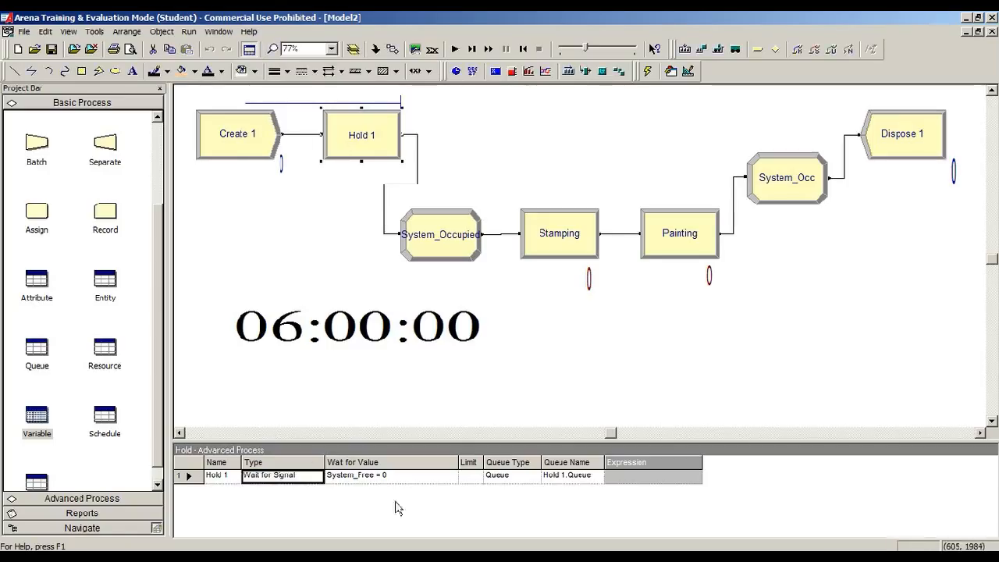
Correct the Wait for Value expression in the Hold 1 row to System_Free == 0
{"action": "left_click", "coordinate": [382, 478]}
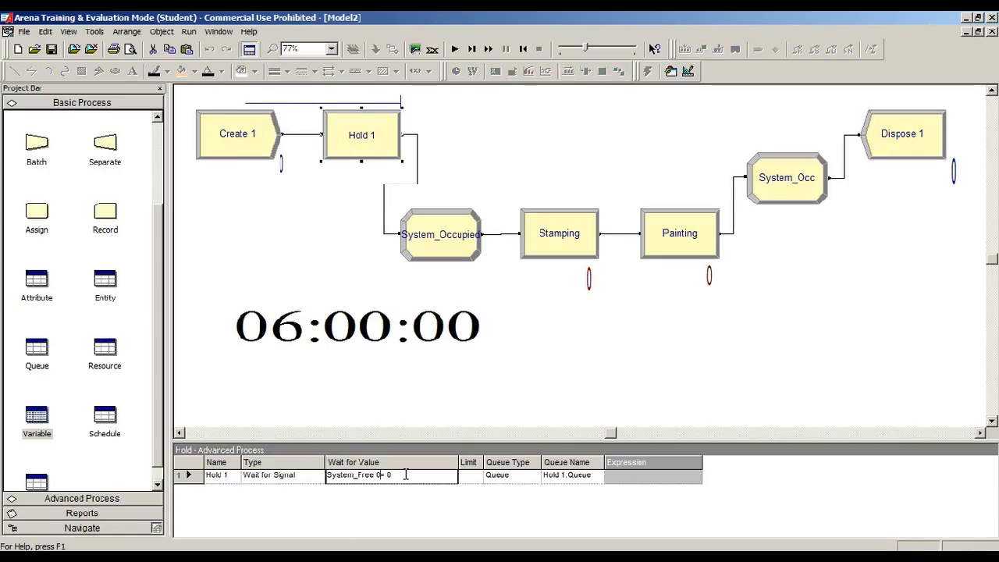
{"action": "type", "text": "="}
{"action": "left_click", "coordinate": [463, 419]}
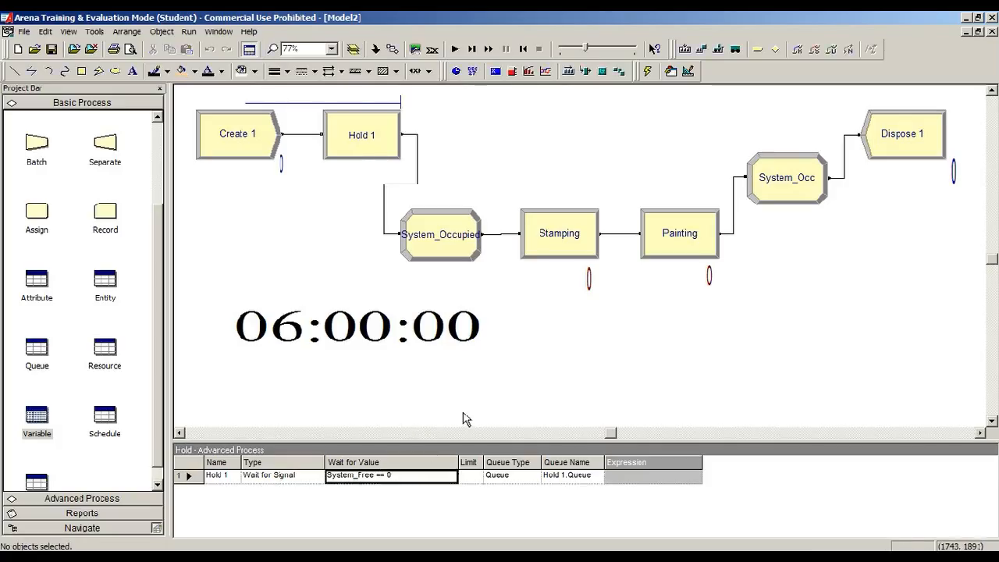
Change the type in the Hold 1 row to Scan for Condition
{"action": "left_click", "coordinate": [301, 477]}
{"action": "left_click", "coordinate": [318, 476]}
{"action": "left_click", "coordinate": [291, 502]}
{"action": "left_click", "coordinate": [348, 477]}
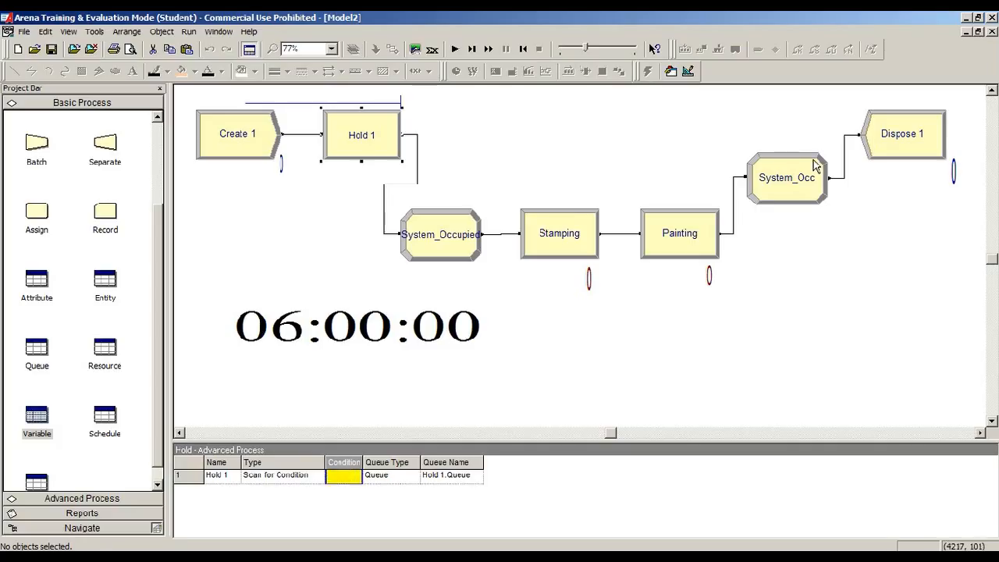
Take the variable name System_Free from the variable list and enter a System_Free condition in the Hold 1 module
{"action": "left_click", "coordinate": [41, 420]}
{"action": "left_click", "coordinate": [241, 476]}
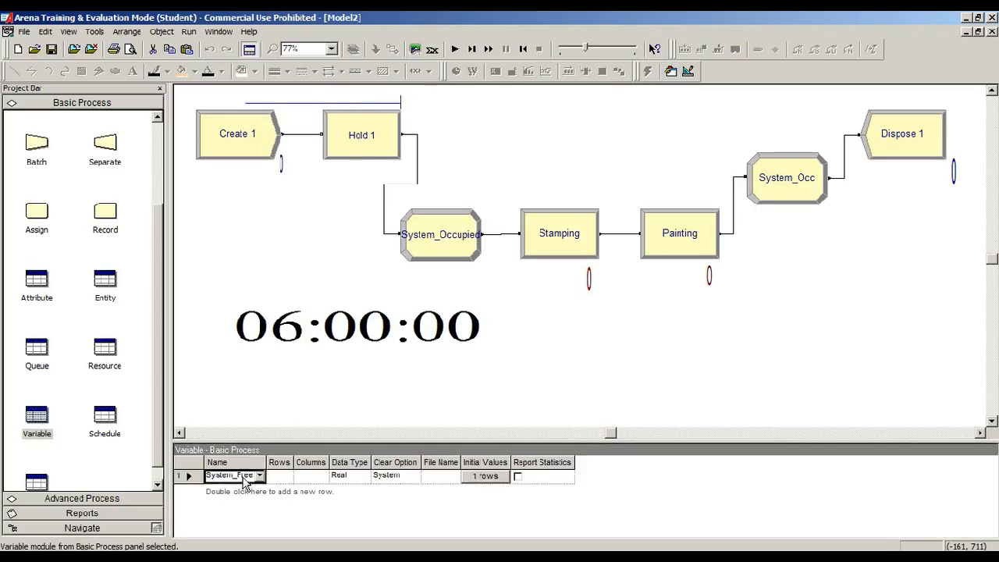
{"action": "left_click", "coordinate": [389, 159]}
{"action": "double_click", "coordinate": [388, 158]}
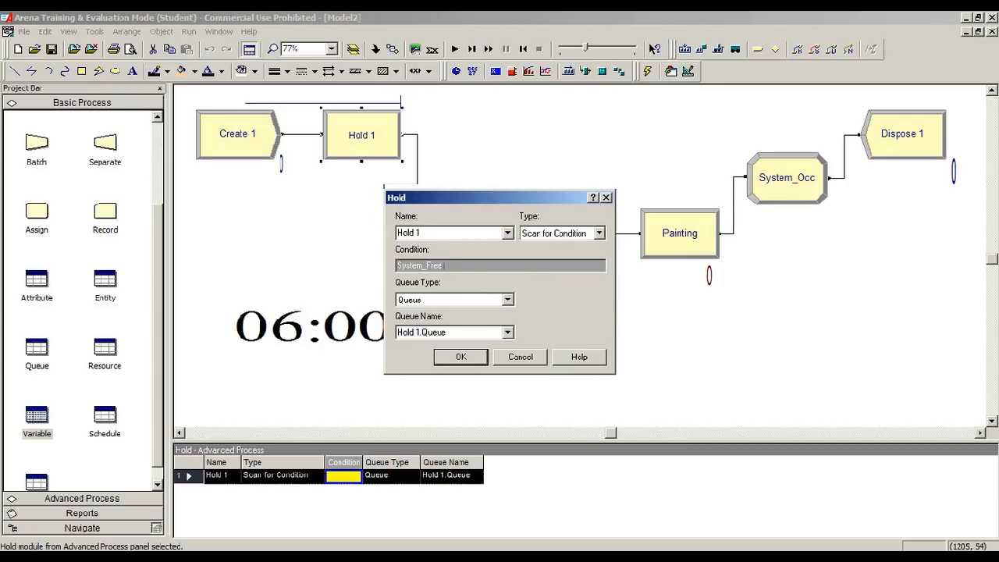
{"action": "left_click", "coordinate": [469, 360]}
{"action": "left_click", "coordinate": [642, 352]}
Start the simulation and advance it event by event to examine how arriving Steel entities enter Stamping or wait at Hold 1
{"action": "left_click", "coordinate": [456, 50]}
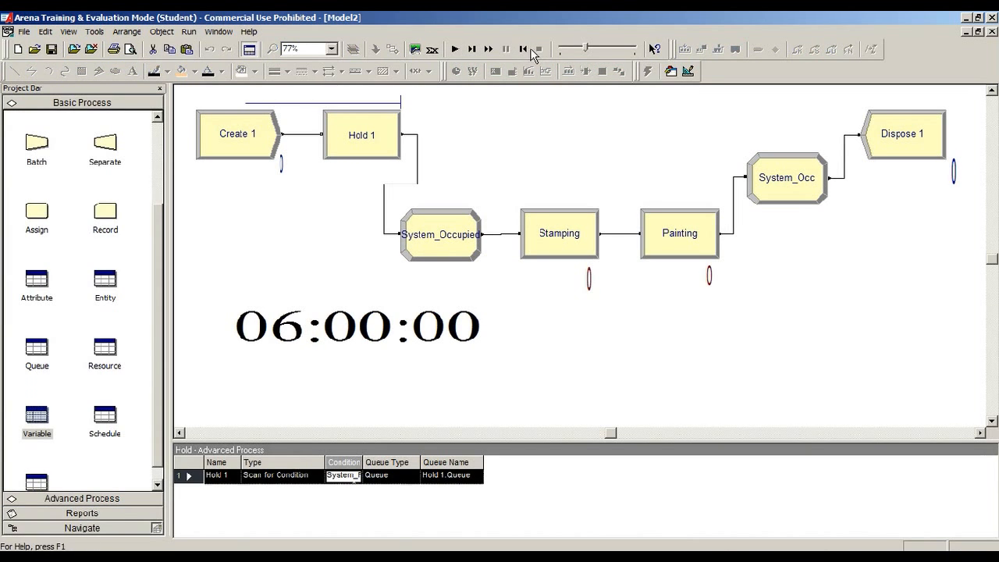
{"action": "left_click", "coordinate": [472, 48]}
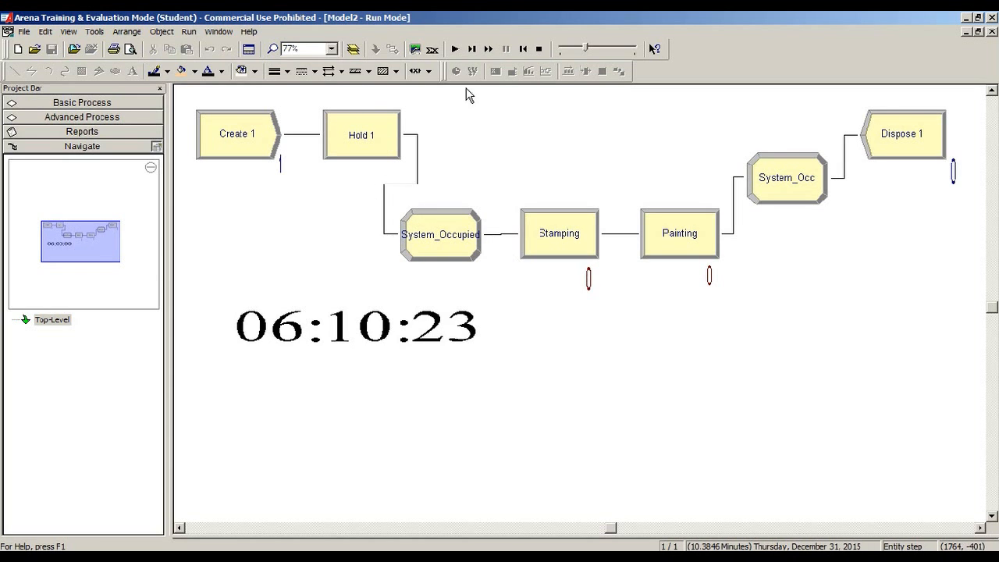
{"action": "left_click", "coordinate": [472, 48]}
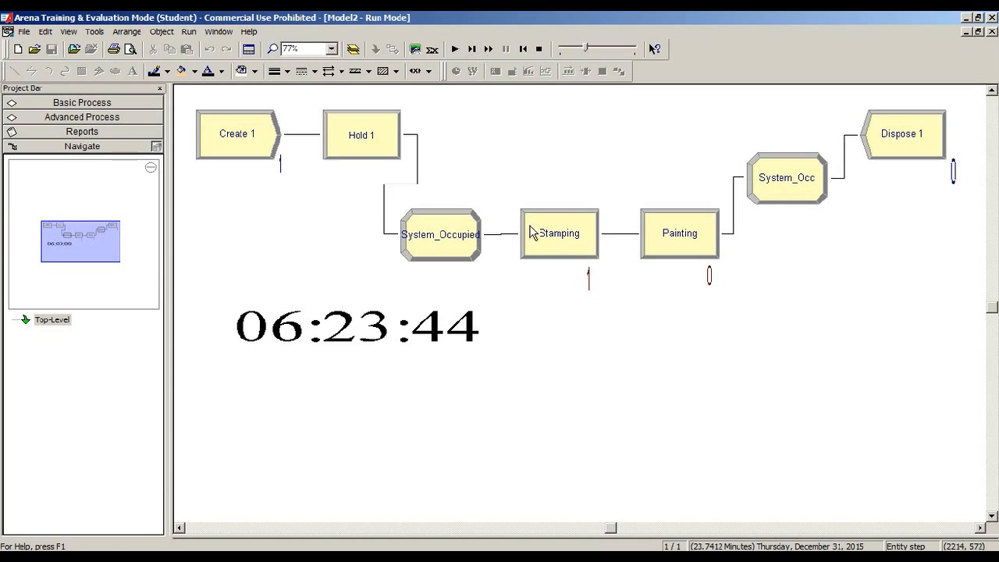
{"action": "left_click", "coordinate": [471, 50]}
{"action": "left_click", "coordinate": [470, 49]}
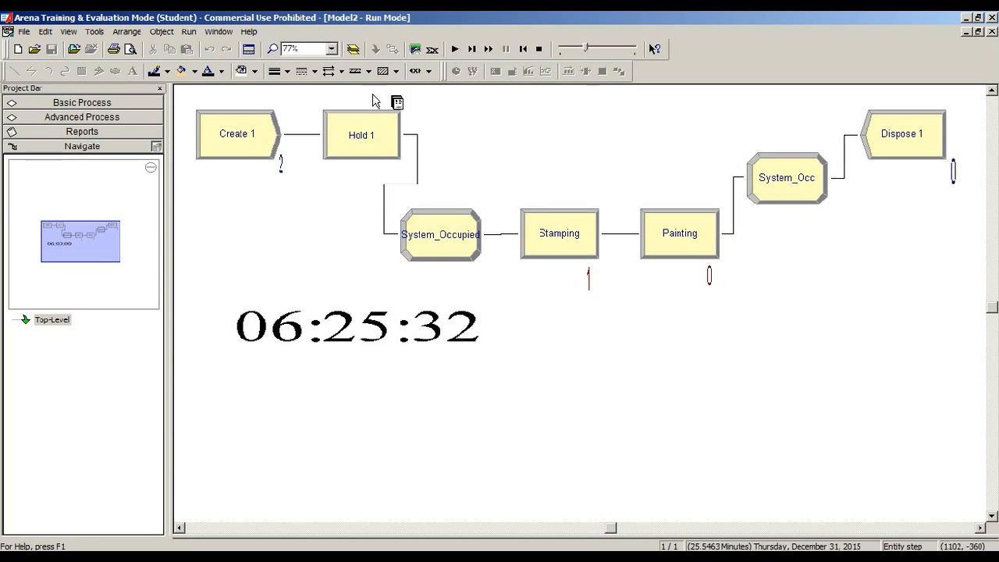
{"action": "left_click", "coordinate": [473, 51]}
{"action": "left_click", "coordinate": [473, 52]}
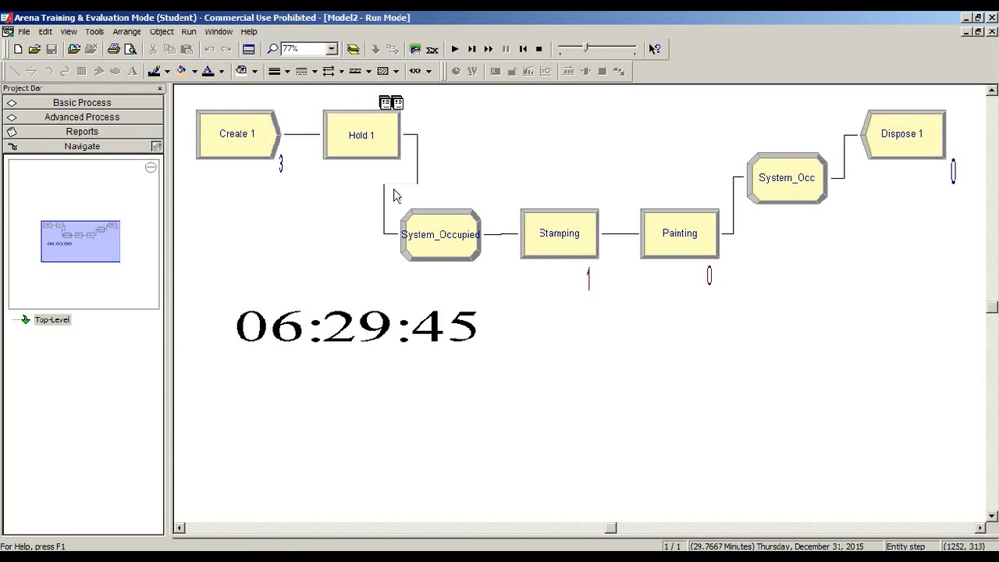
{"action": "left_click", "coordinate": [473, 51]}
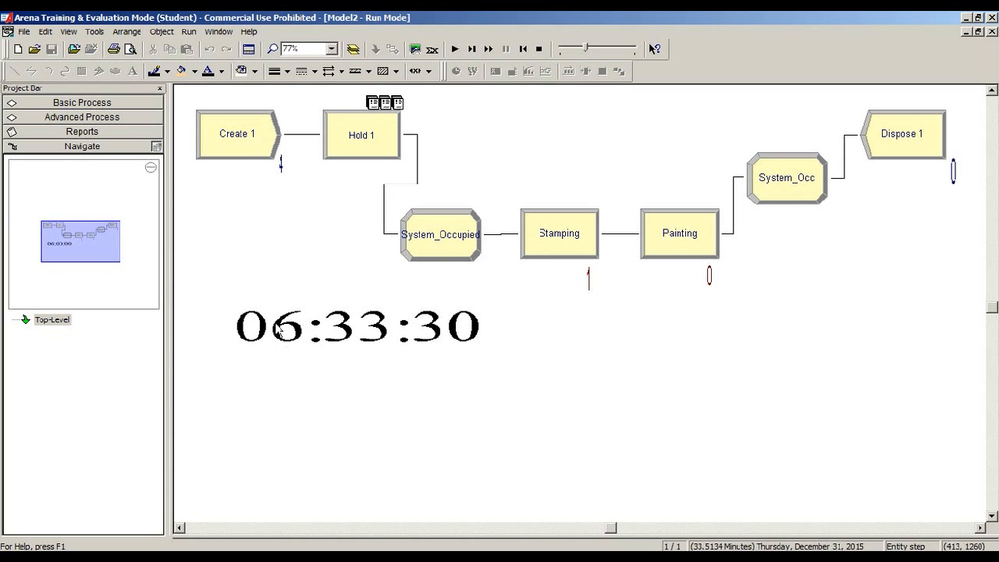
{"action": "left_click", "coordinate": [473, 49]}
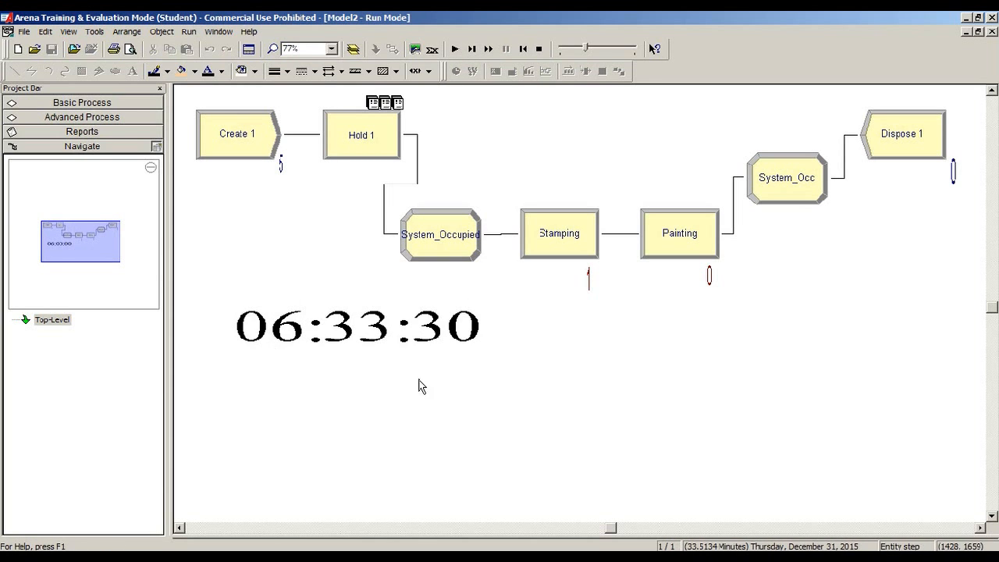
Continue stepping the simulation through Stamping and Painting to Dispose 1 to check when Hold 1 releases the next entity
{"action": "left_click", "coordinate": [232, 300]}
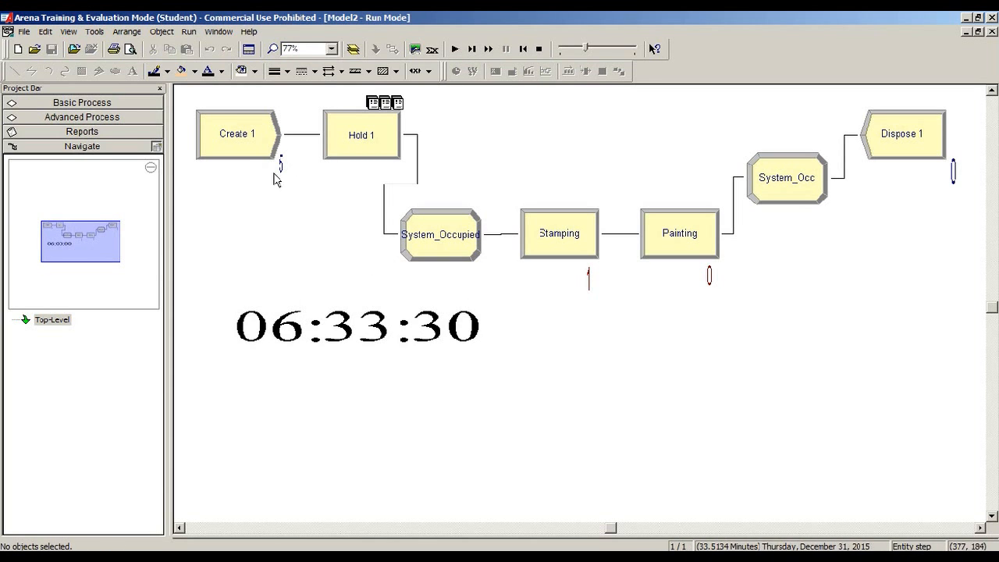
{"action": "left_click", "coordinate": [472, 48]}
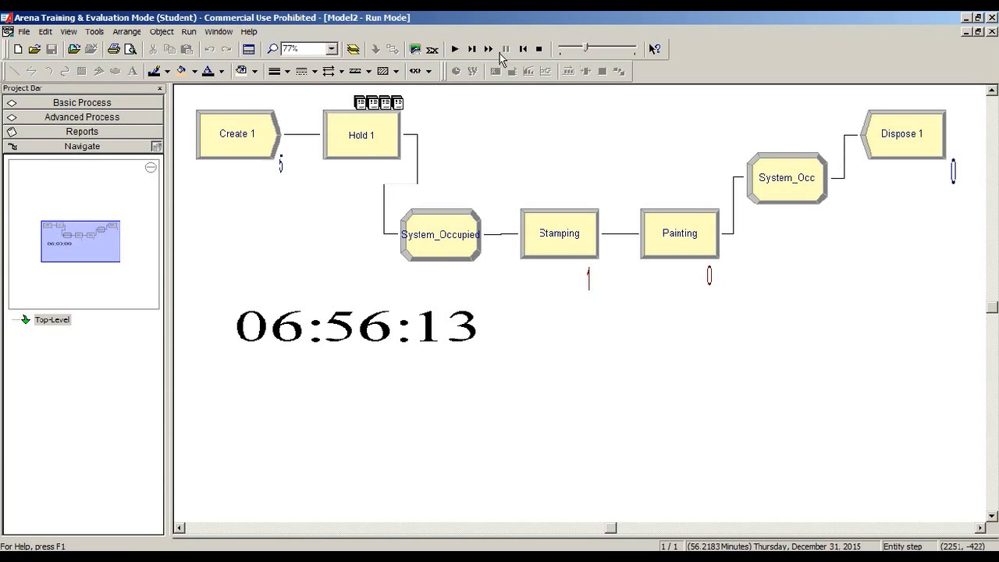
{"action": "left_click", "coordinate": [471, 49]}
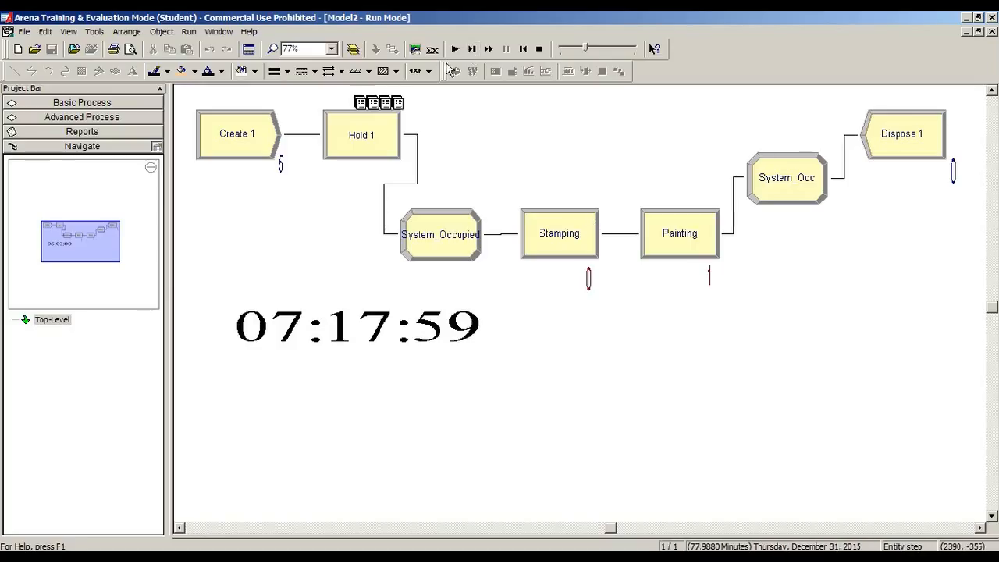
{"action": "left_click", "coordinate": [469, 54]}
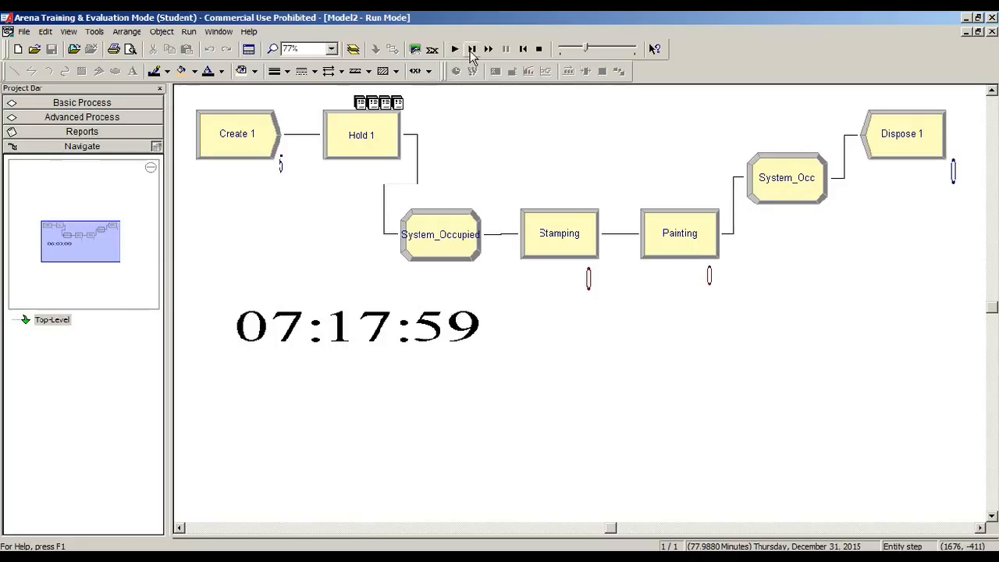
{"action": "left_click", "coordinate": [472, 49]}
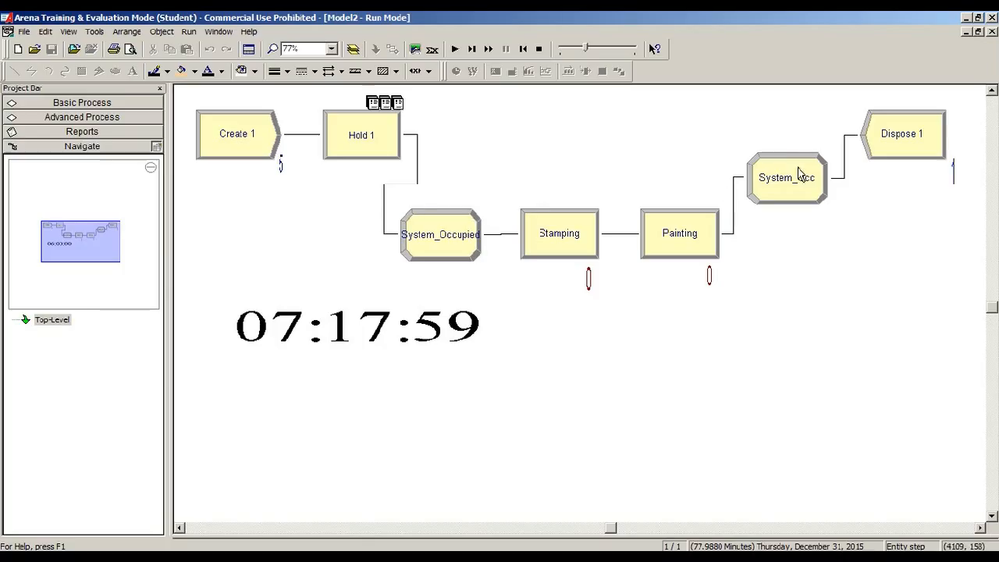
Fast-forward the simulation run, dismiss the SIMAN error message and close the error report
{"action": "left_click", "coordinate": [489, 51]}
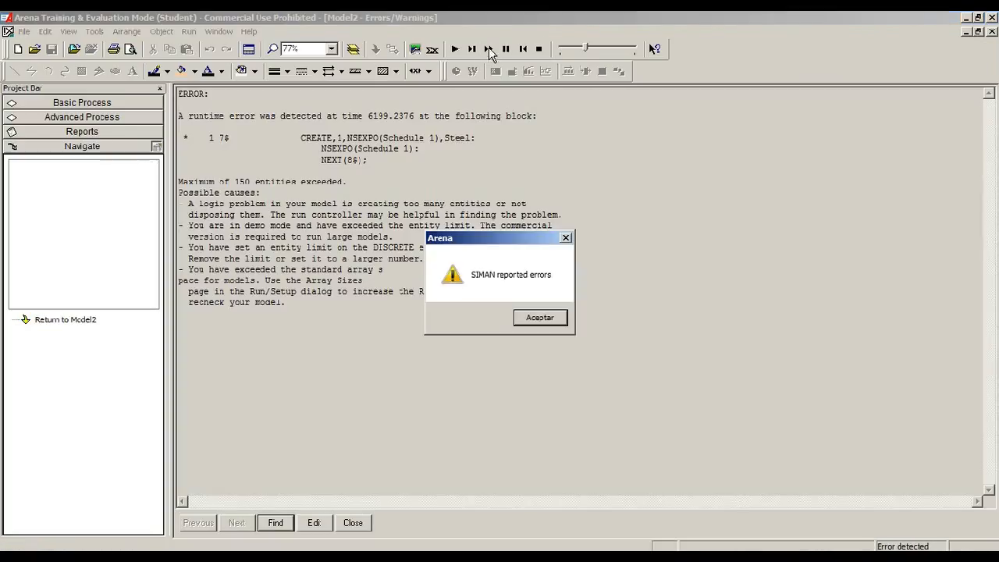
{"action": "left_click", "coordinate": [542, 317]}
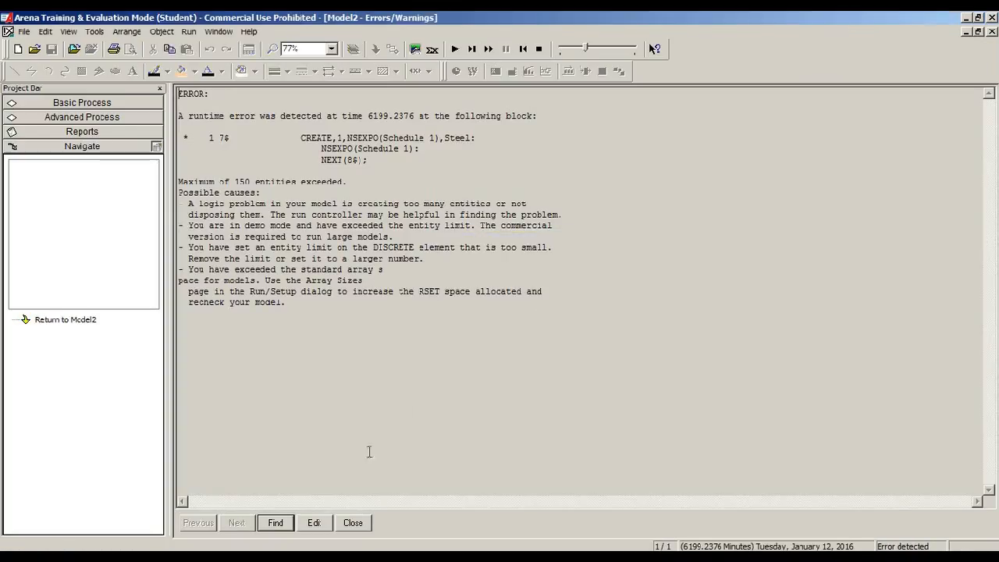
{"action": "left_click", "coordinate": [352, 523]}
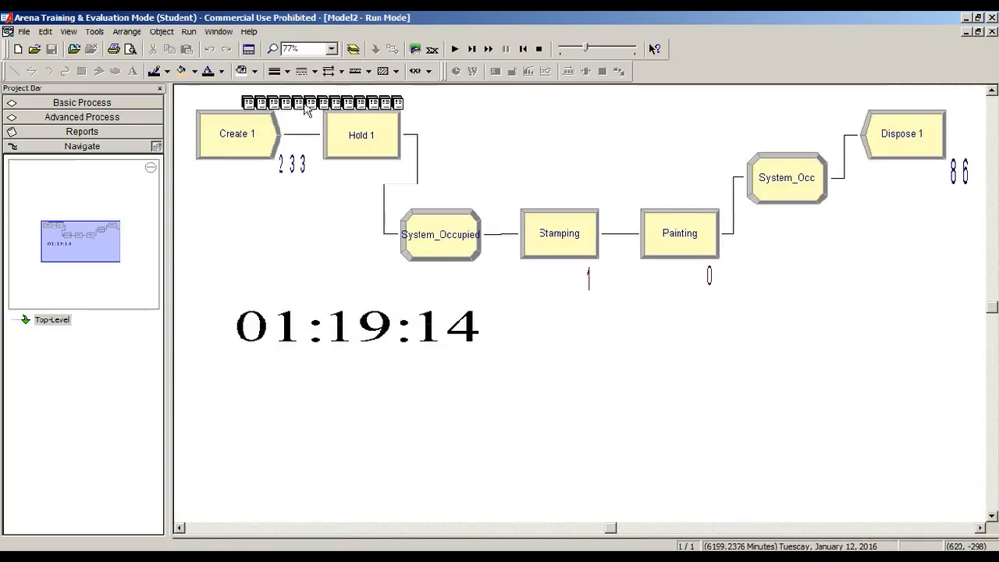